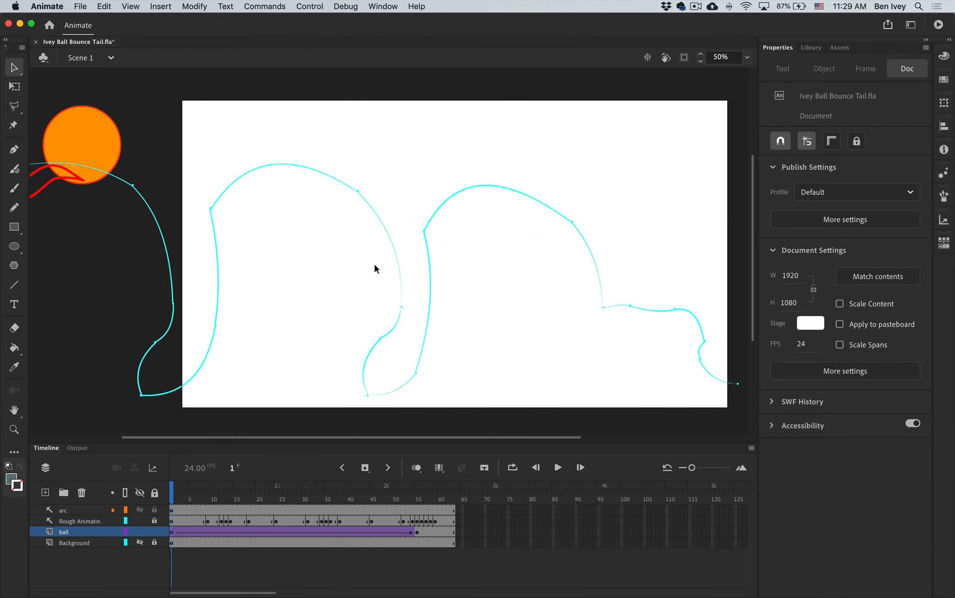
- Scrub through the first bounce in the timeline to examine how the rough tail drawings change around frames 10 to 16
left_click_drag(173, 500, 239, 504)
left_click(237, 510)
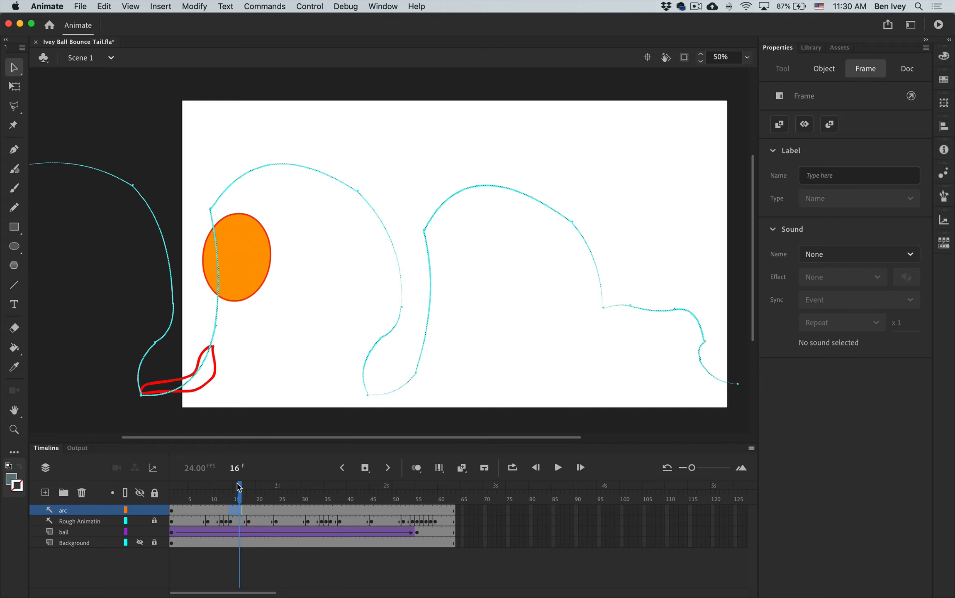
left_click_drag(240, 486, 213, 486)
left_click(172, 394)
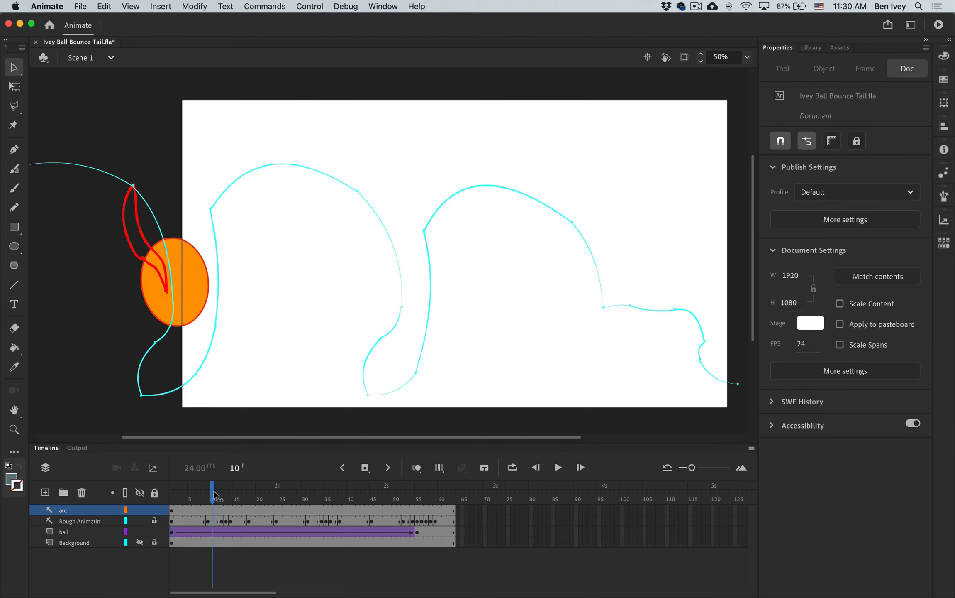
left_click_drag(216, 497, 223, 498)
left_click(227, 521)
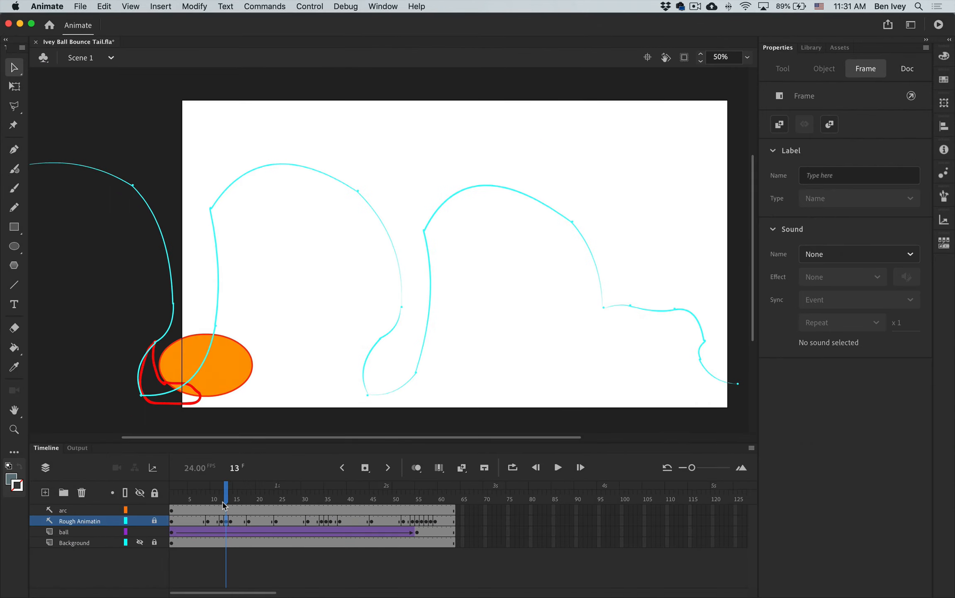
left_click(223, 497)
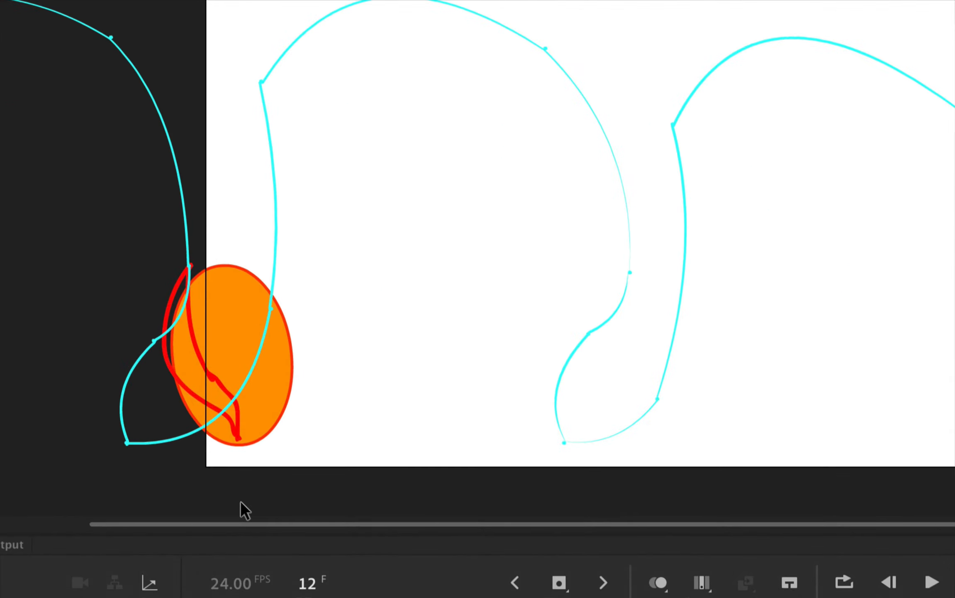
key("period")
key("comma")
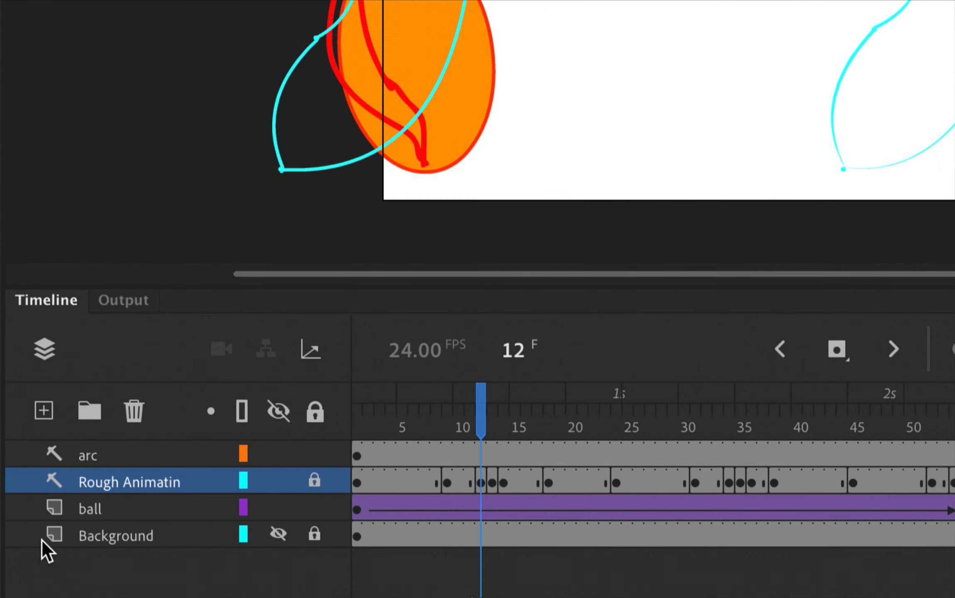
- Lock the arc and ball layers and add a new layer named Tail above arc
left_click_drag(315, 453, 314, 506)
left_click(376, 446)
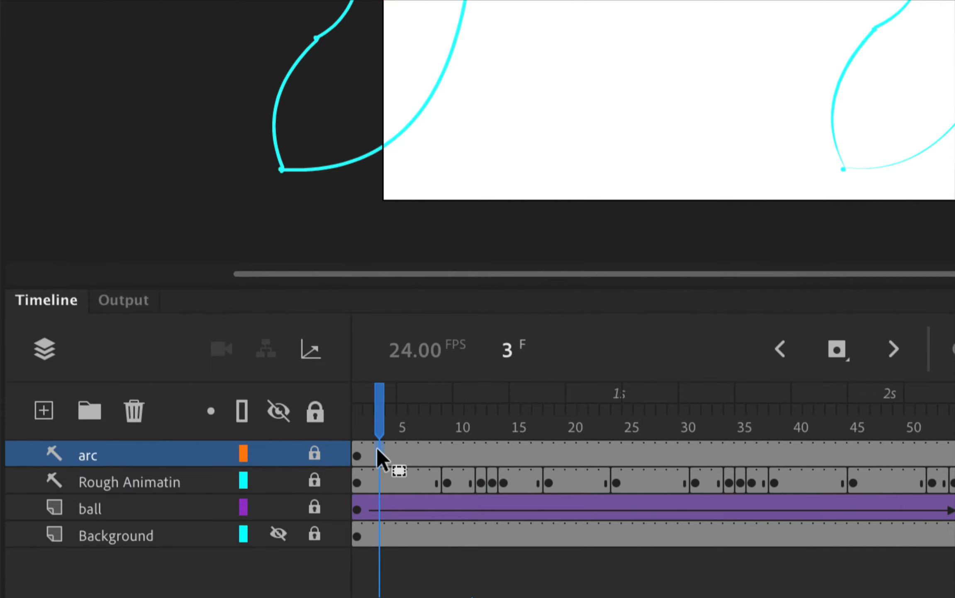
left_click(43, 410)
double_click(116, 457)
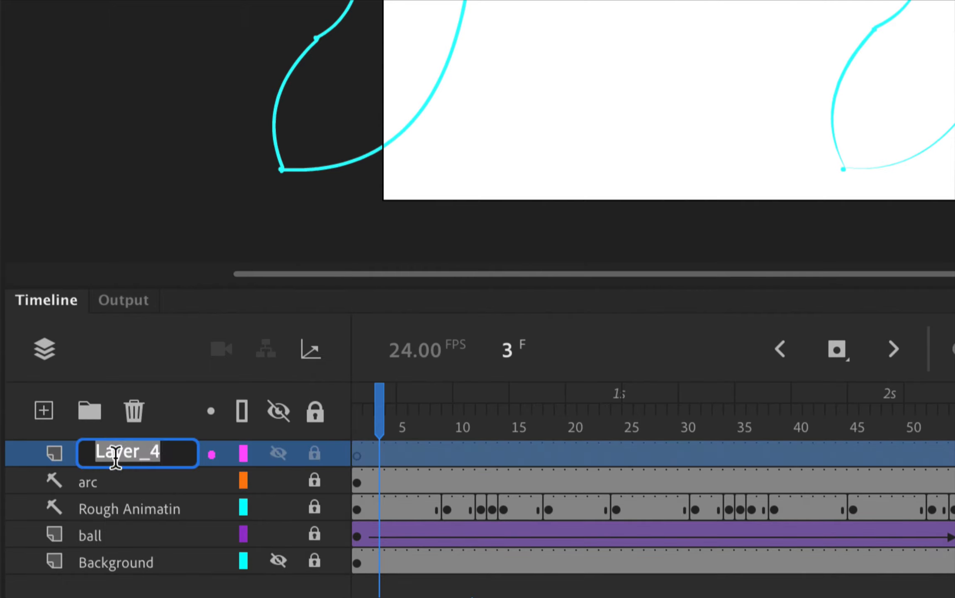
type("Tai")
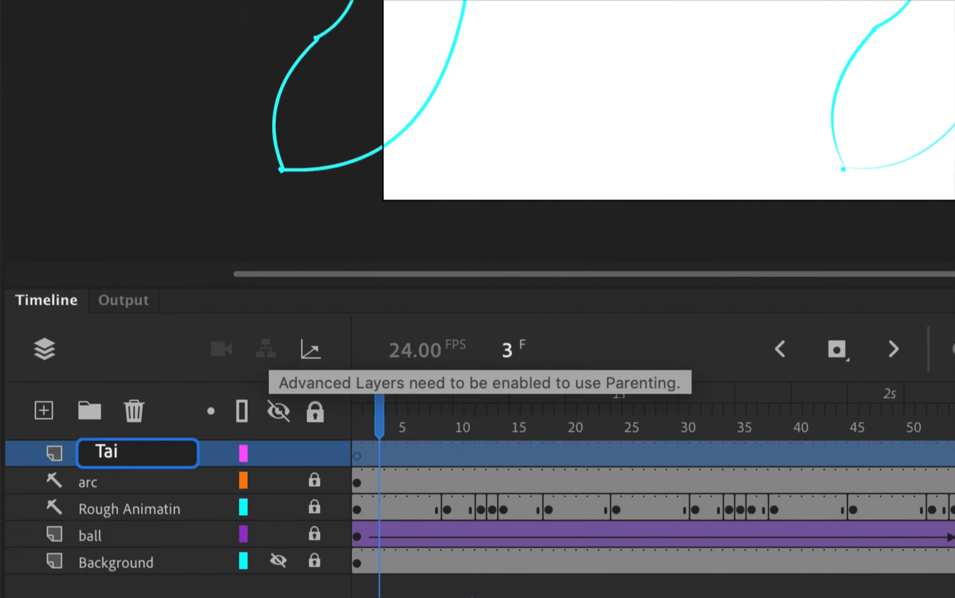
type("l")
key("Return")
- Insert a blank keyframe at frame 12 of the Tail layer
left_click_drag(379, 411, 481, 410)
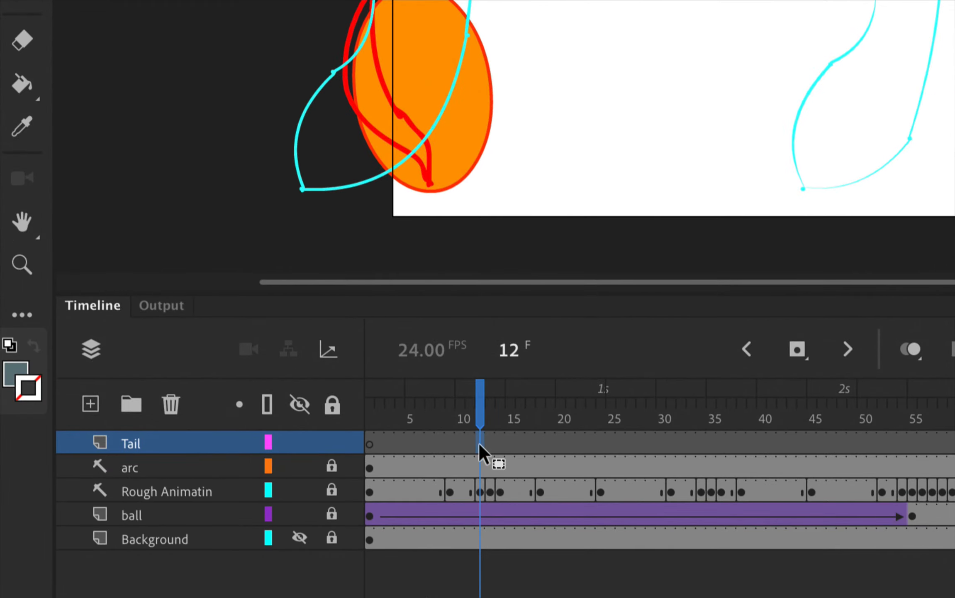
key("F7")
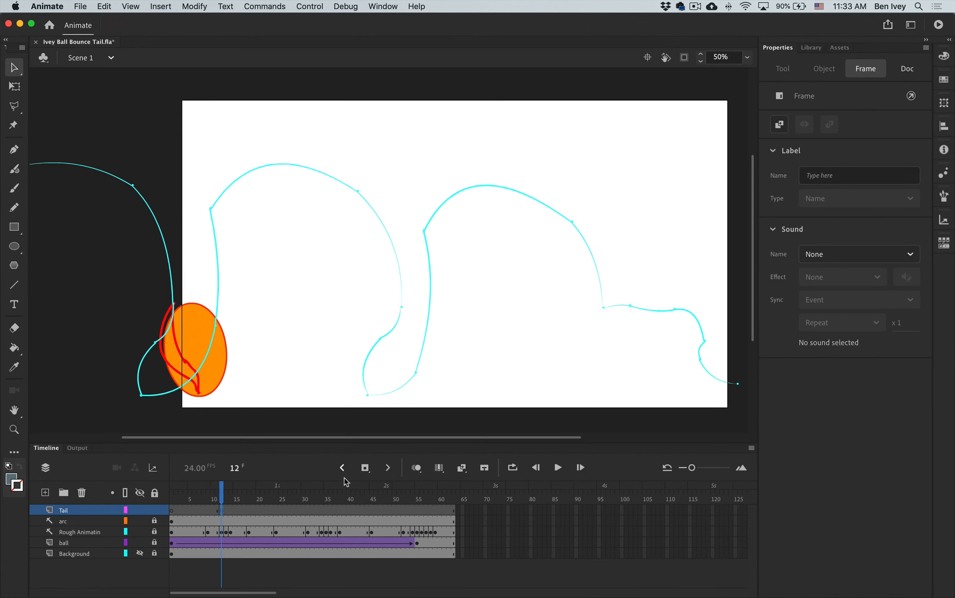
- Switch to VitalSource Bookshelf, read the tail cleanup instructions on pages 207 and 208, and return to Animate
left_click(382, 589)
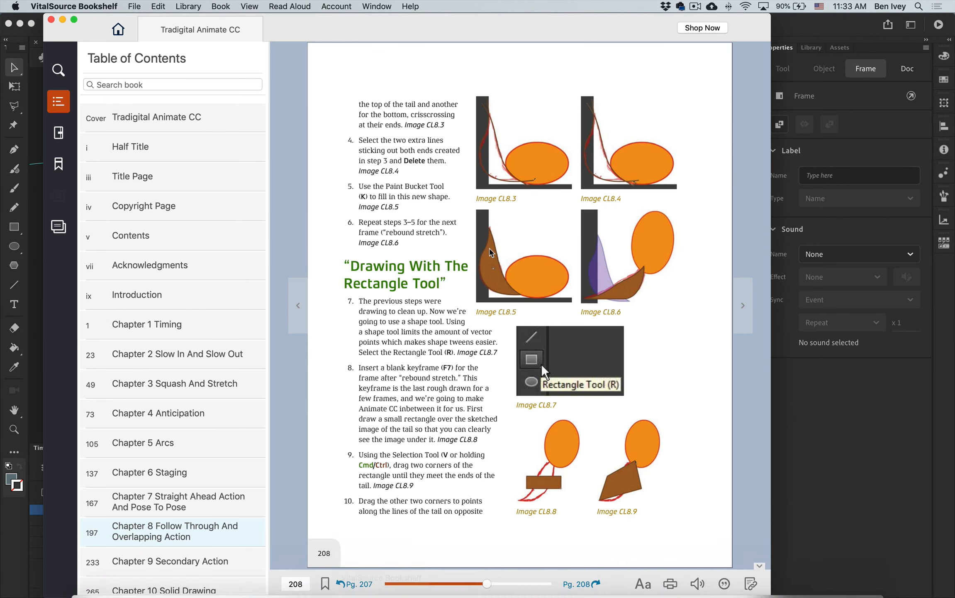
left_click(298, 305)
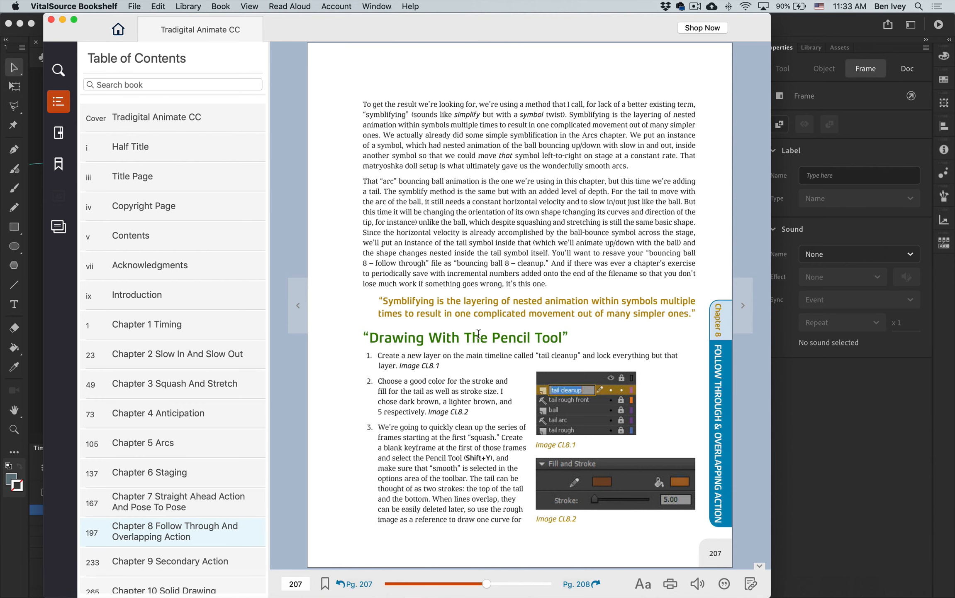
left_click(747, 309)
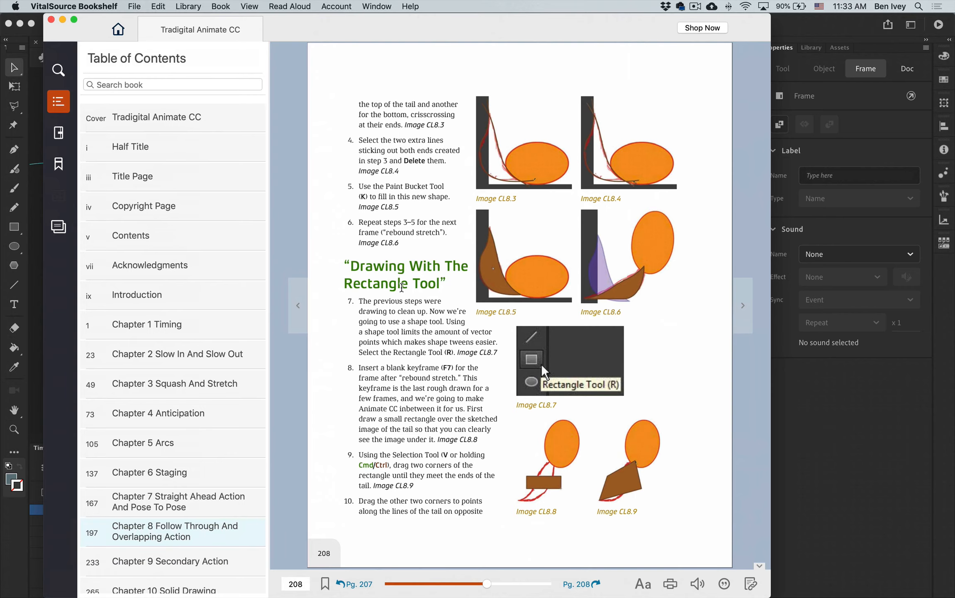
left_click(807, 417)
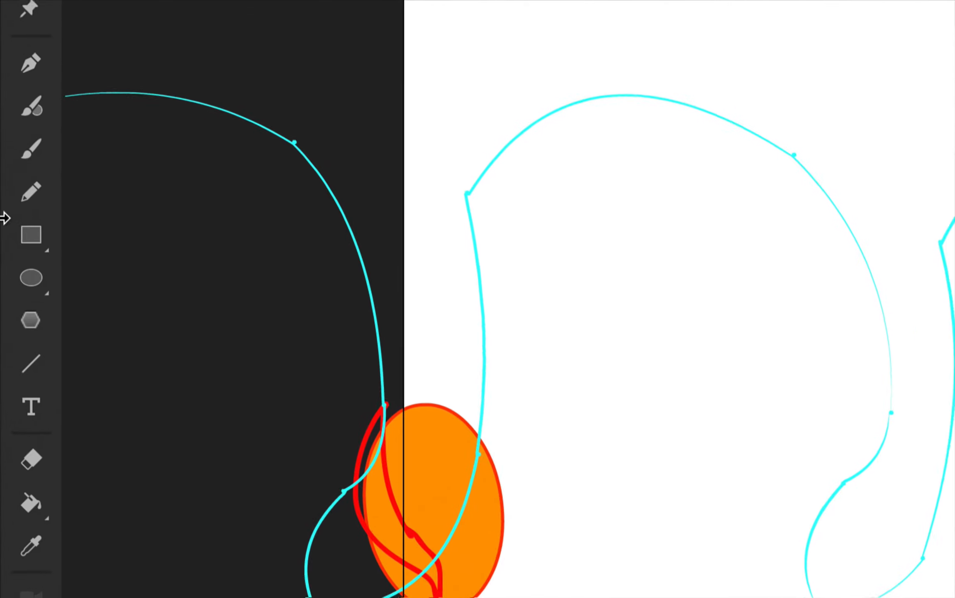
- Activate the Rectangle tool and turn off object drawing mode
left_click(32, 234)
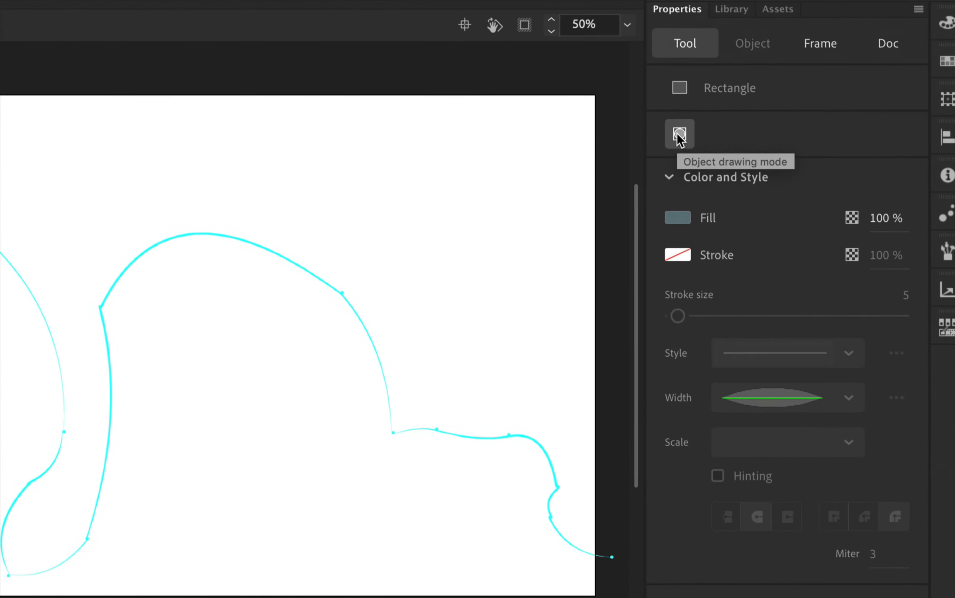
left_click(679, 134)
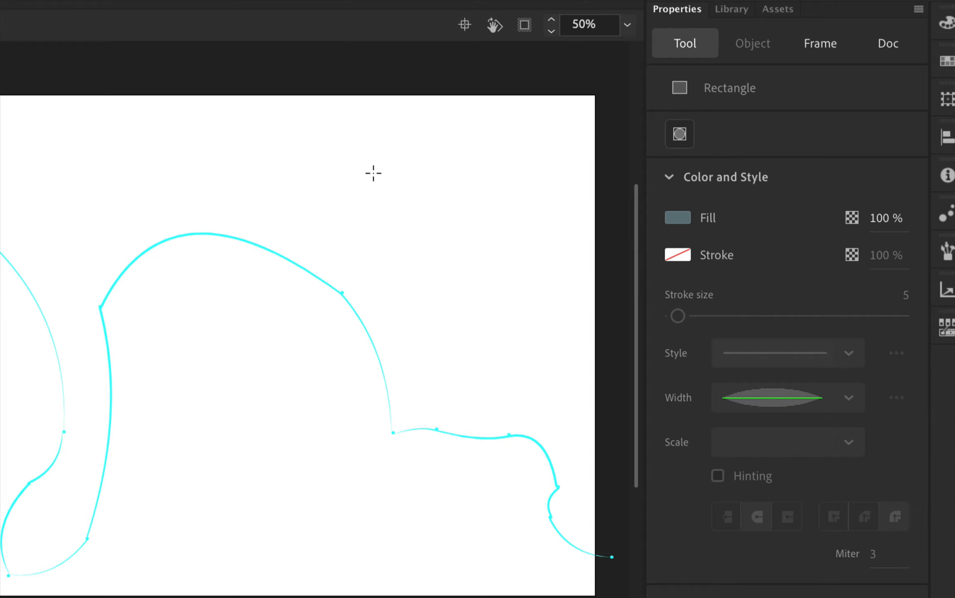
- Draw a test rectangle about 254 by 212 px on the stage, select its fill to check the drawing mode, and delete it
mouse_move(373, 172)
left_mouse_down()
mouse_move(448, 247)
mouse_move(491, 270)
left_mouse_up()
key("v")
left_click(429, 251)
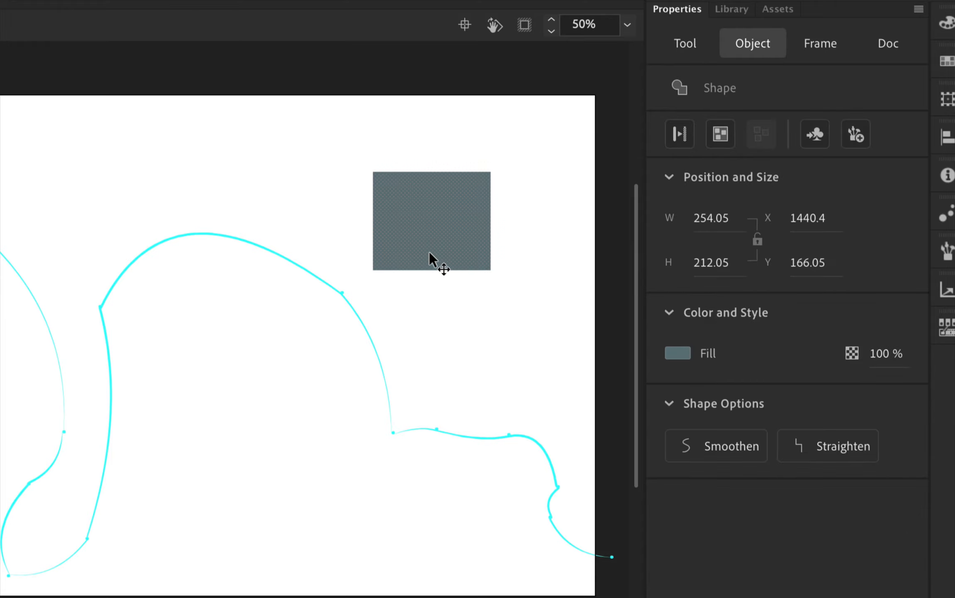
key("r")
key("Delete")
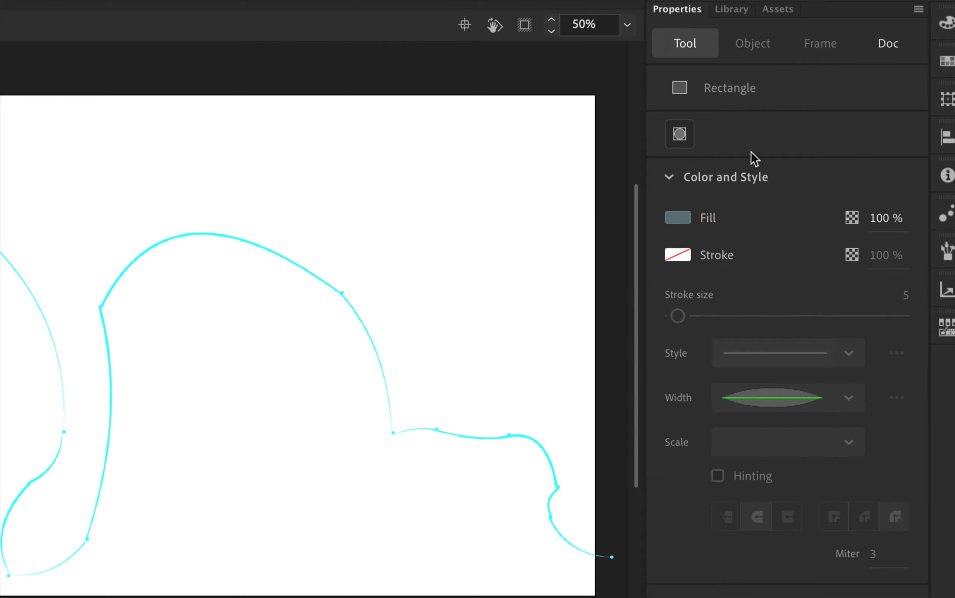
- Set the rectangle fill to brown and draw a tall rectangle beside the rough tail on frame 12
left_click(680, 216)
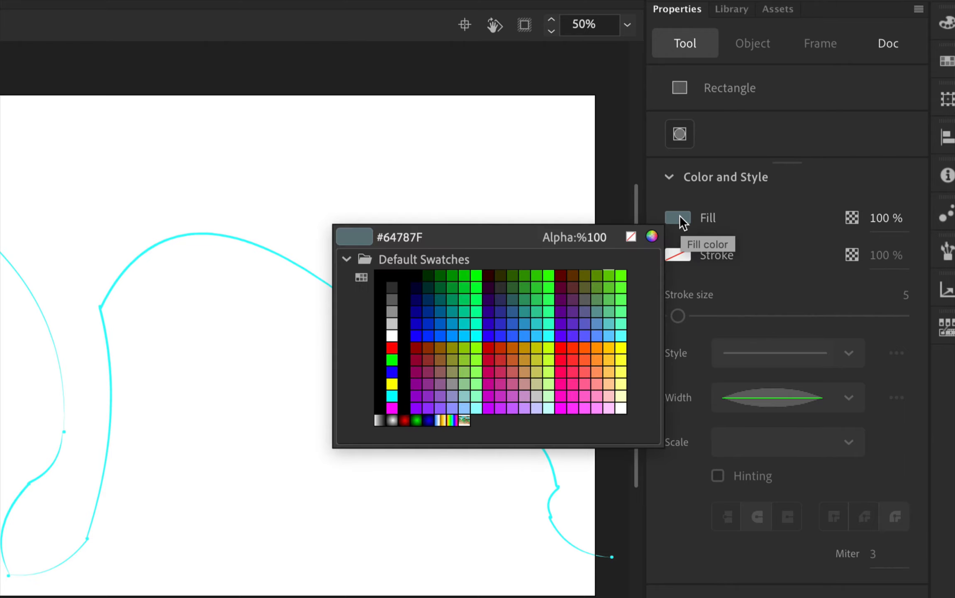
left_click(442, 346)
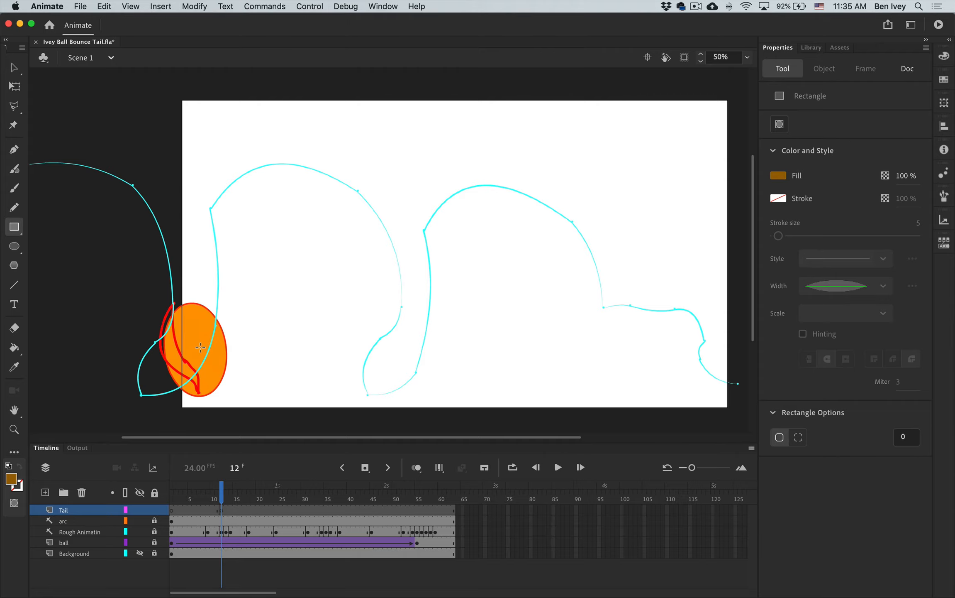
key("super+equal")
scroll(201, 347, "left", 10)
scroll(201, 349, "down", 5)
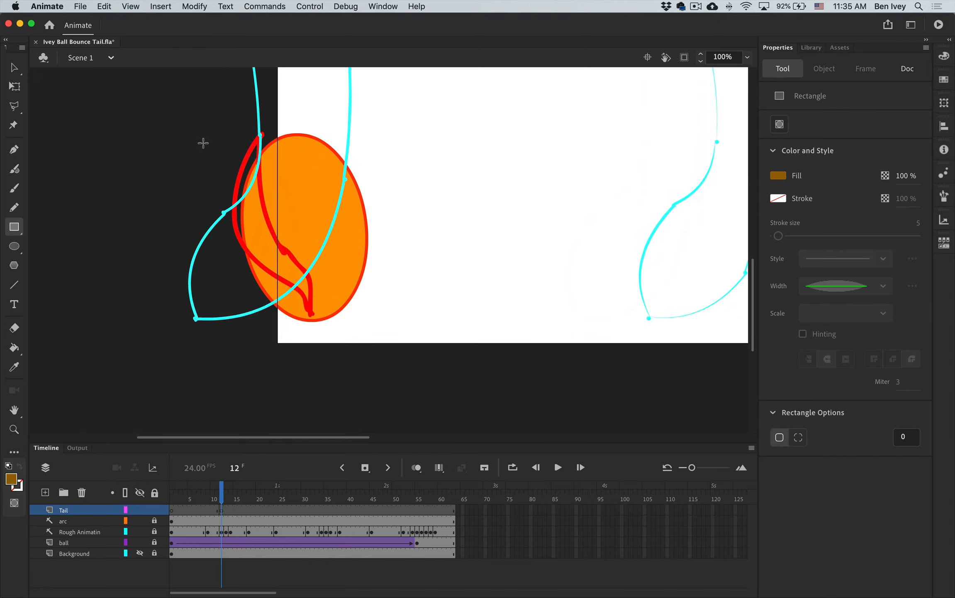
left_click_drag(181, 141, 251, 320)
- Reshape the rectangle by moving its four corners to the rough tail's base, inner curve, tip and outer bend
key("v")
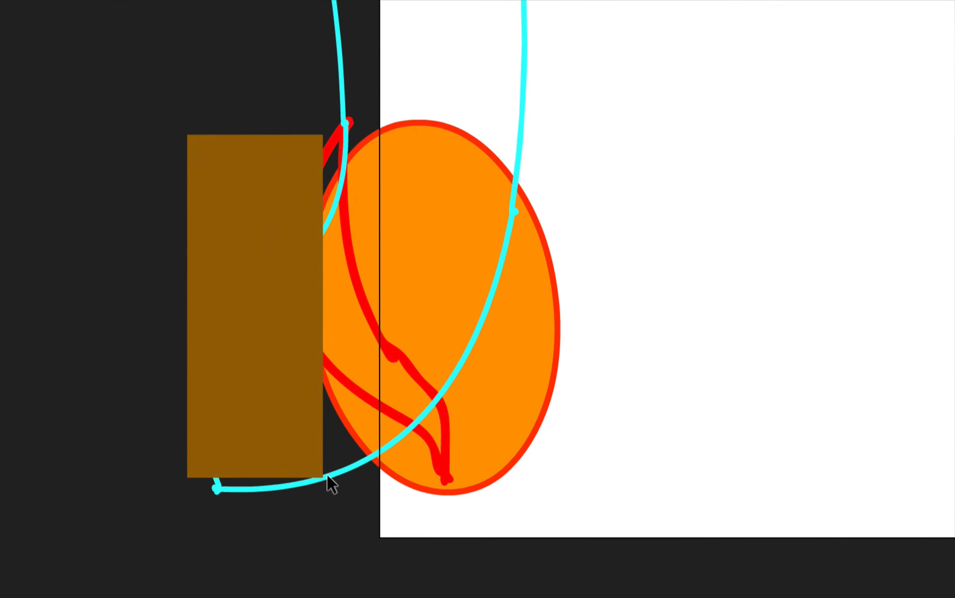
left_click_drag(322, 474, 449, 476)
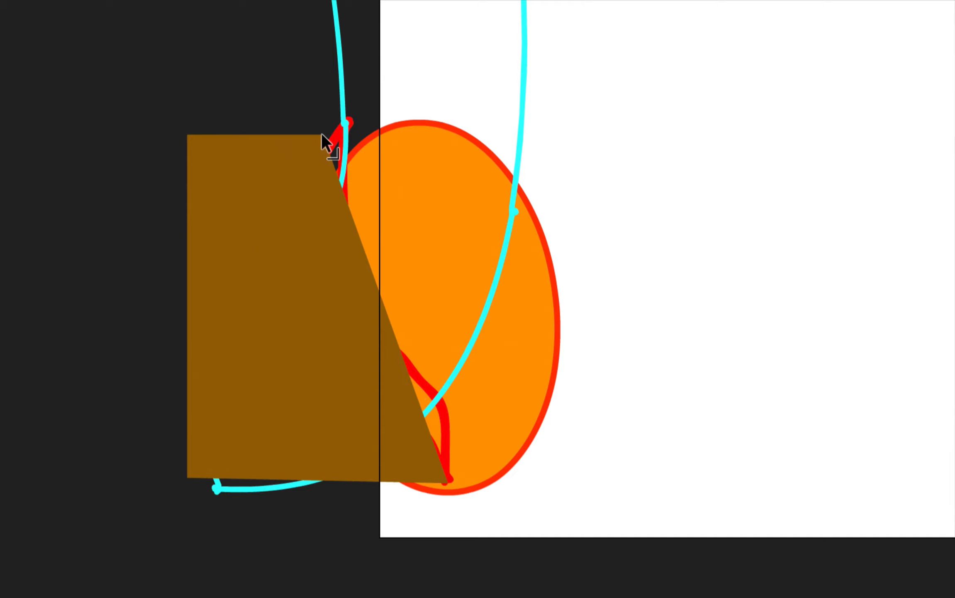
left_click_drag(321, 132, 362, 299)
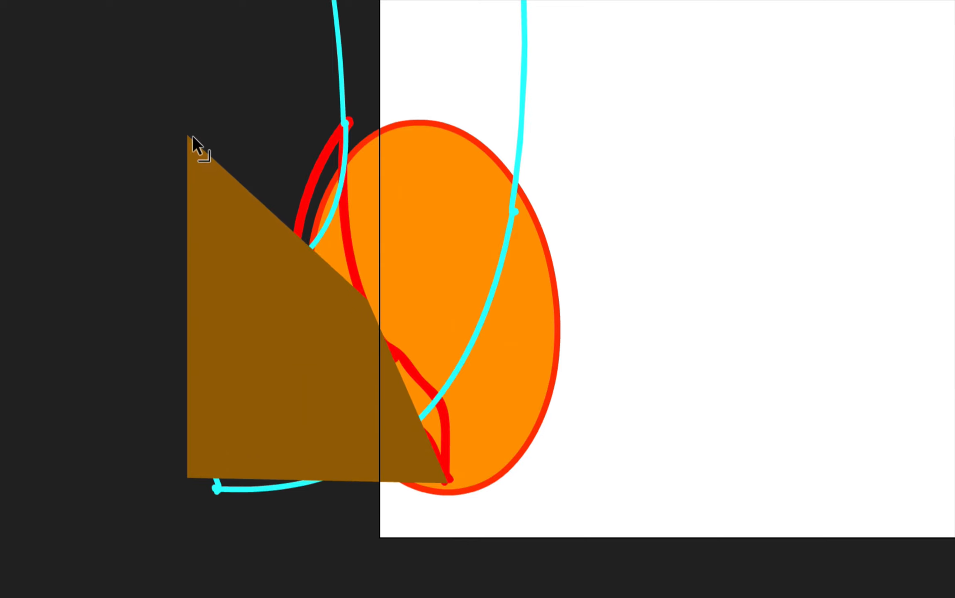
mouse_move(187, 135)
left_mouse_down()
mouse_move(200, 143)
mouse_move(301, 134)
mouse_move(344, 118)
left_mouse_up()
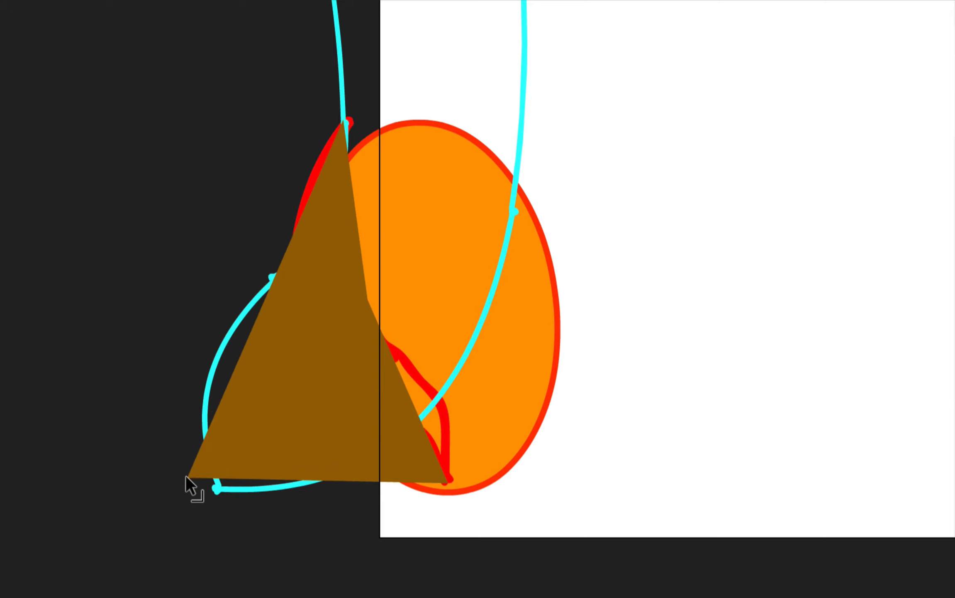
left_click_drag(190, 475, 290, 296)
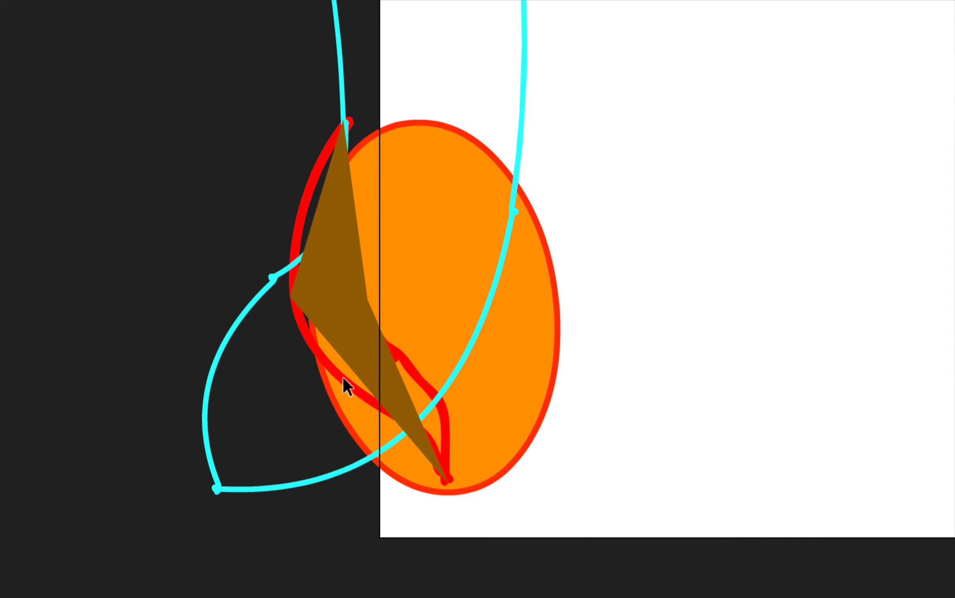
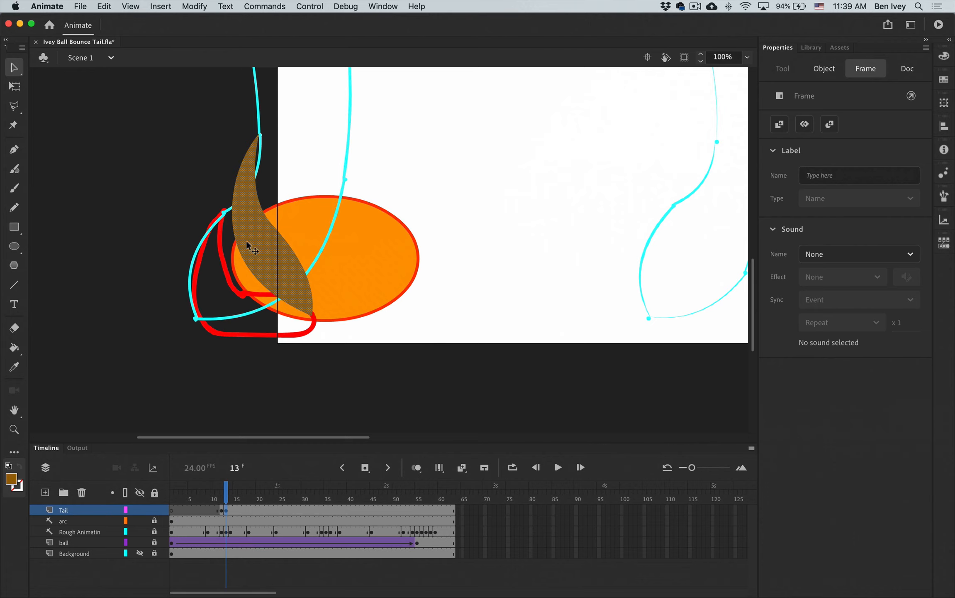
- Delete the brown tail shape carried over to frame 13 of the Tail layer
scroll(186, 226, "down", 10)
scroll(187, 226, "up", 10)
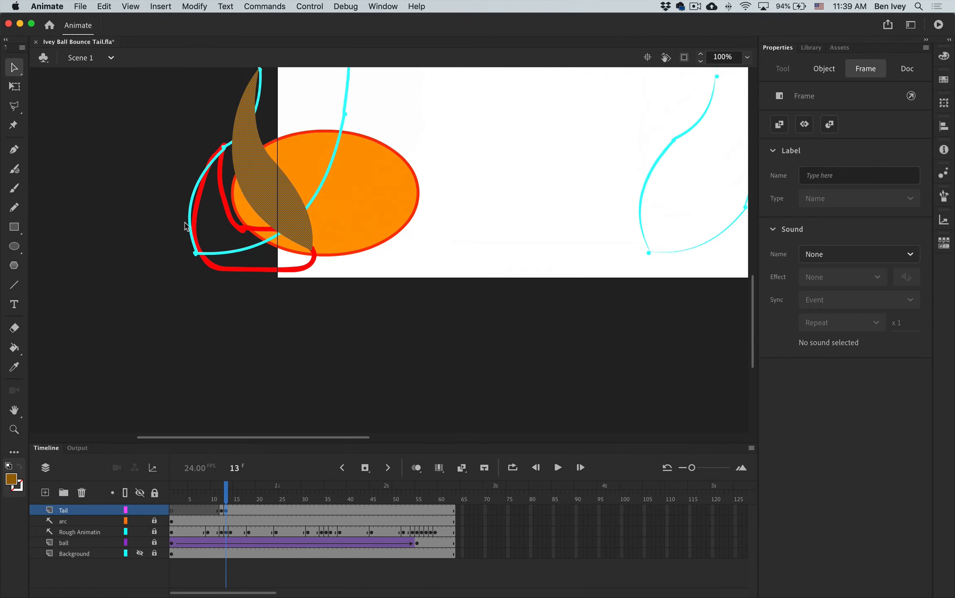
key("super+equal")
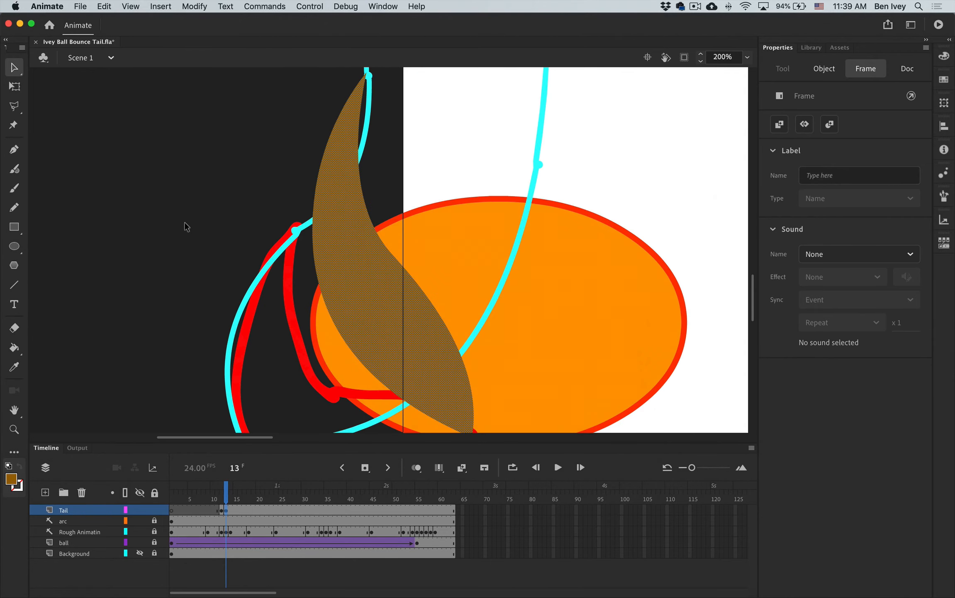
key("super+minus")
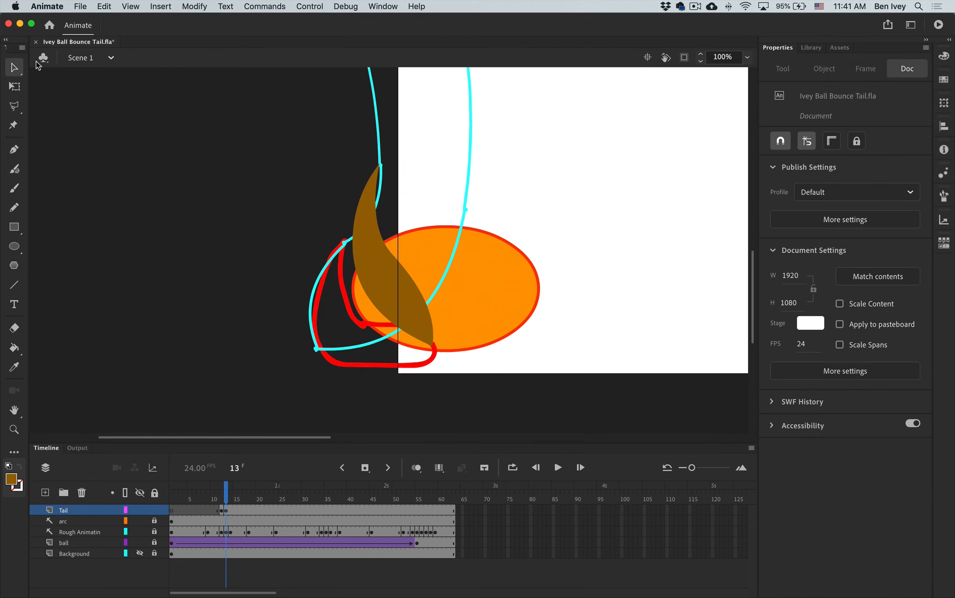
left_click(368, 265)
key("Delete")
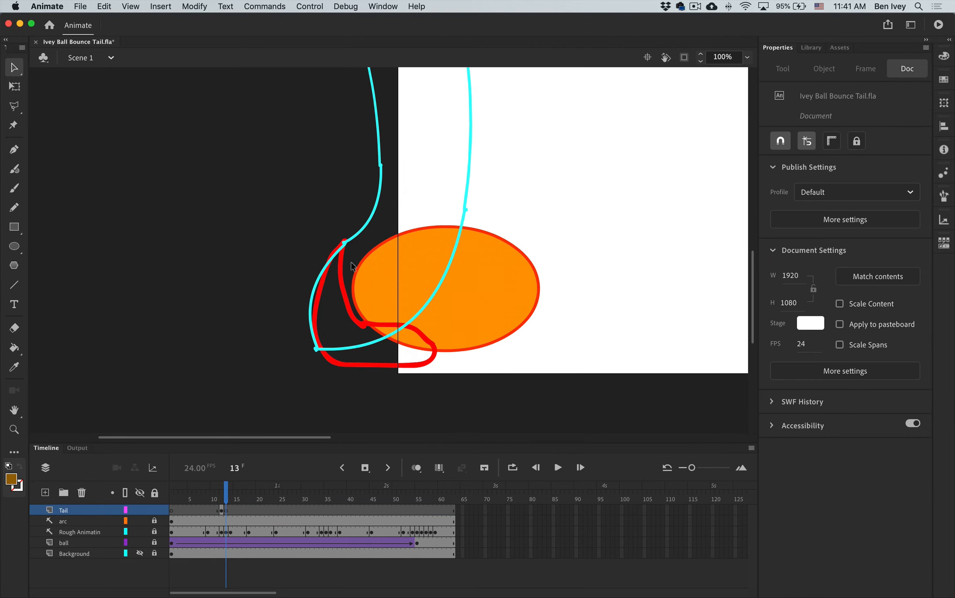
- Draw a brown rectangle over the rough tail on frame 13 and move its corners to the tail's base, inner bend, tip and outer bend
left_click(14, 227)
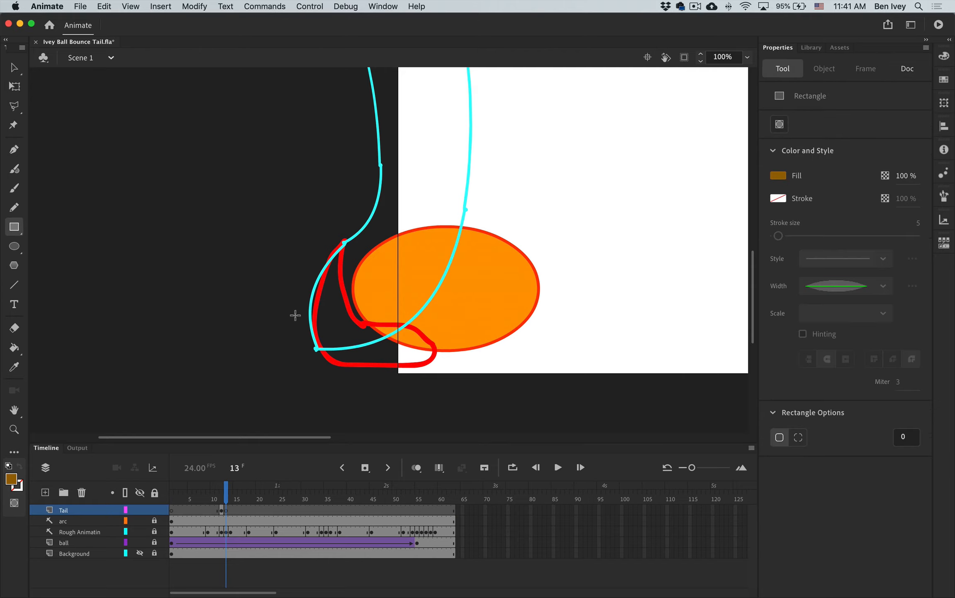
mouse_move(294, 286)
left_mouse_down()
mouse_move(397, 367)
mouse_move(427, 364)
left_mouse_up()
left_click(14, 67)
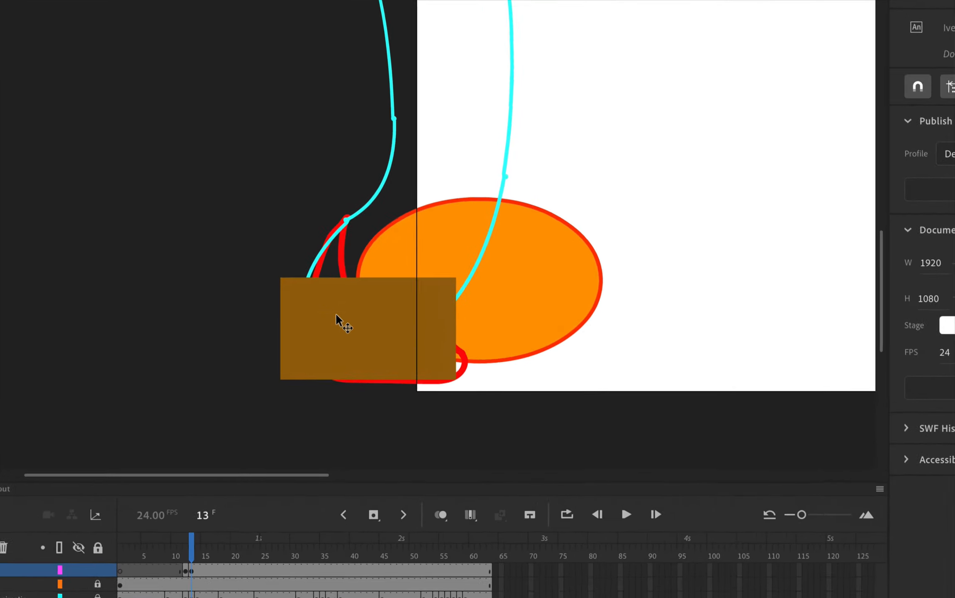
left_click_drag(457, 379, 483, 360)
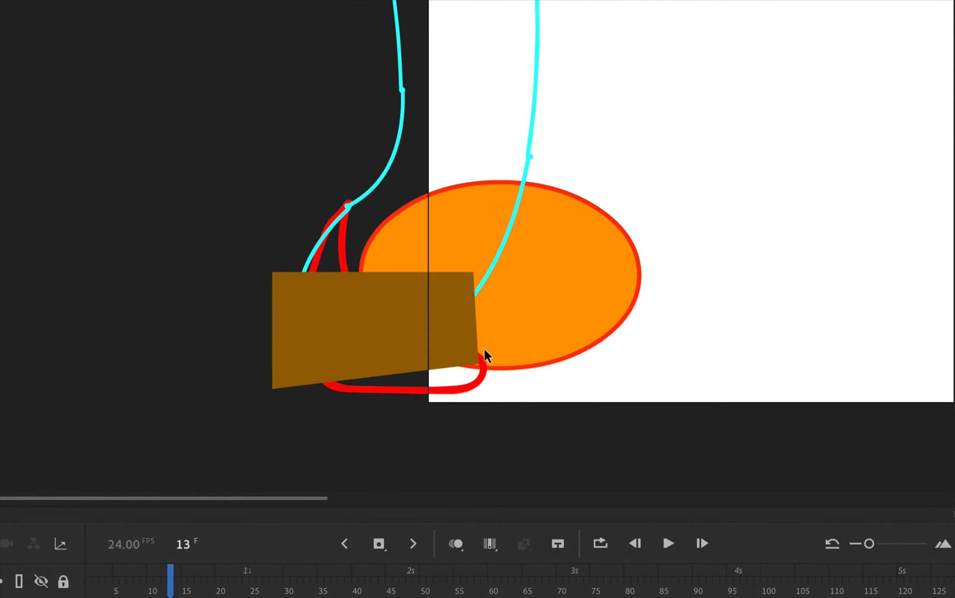
left_click_drag(471, 270, 373, 328)
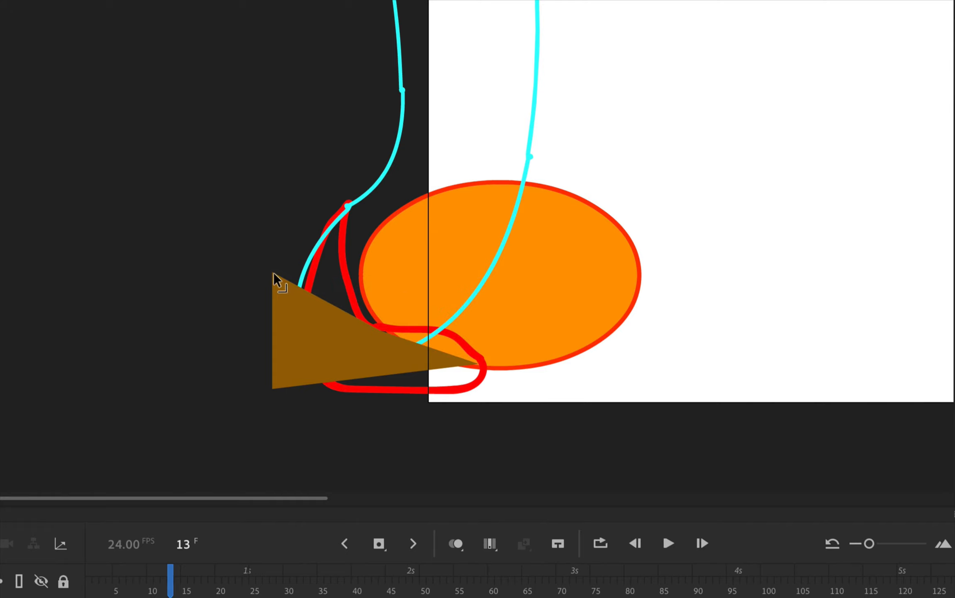
left_click_drag(275, 275, 348, 206)
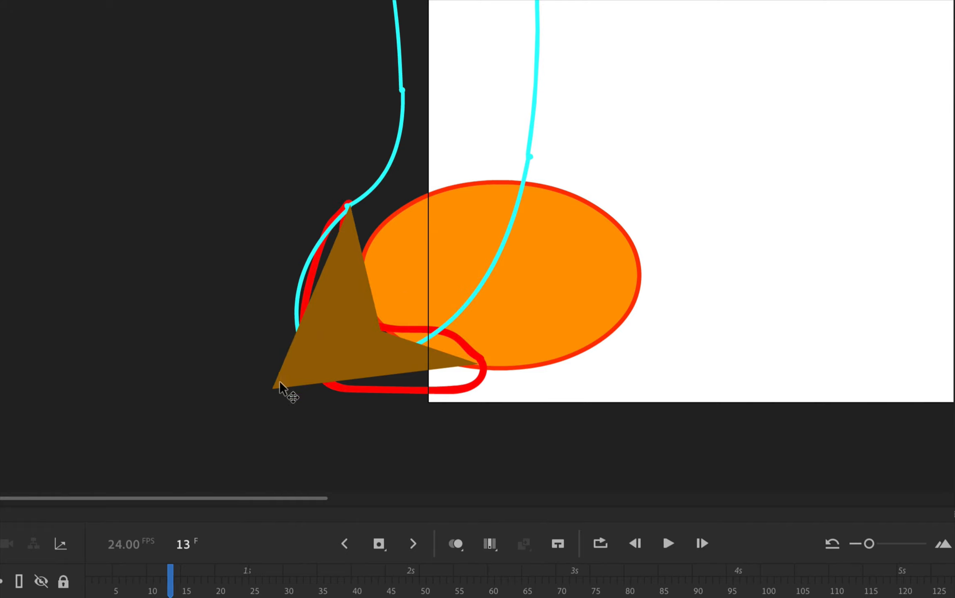
left_click_drag(274, 388, 307, 365)
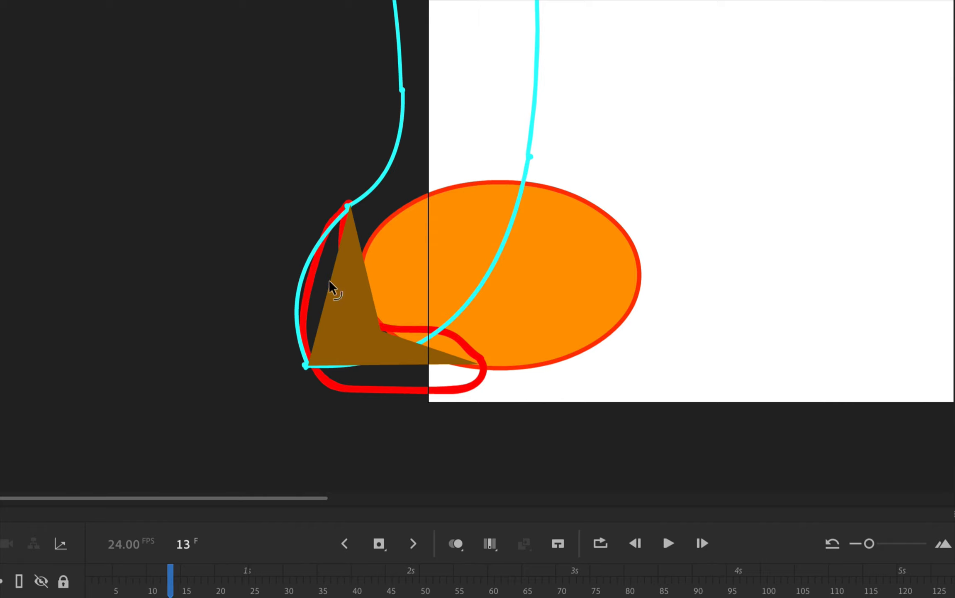
- Curve the edges of the frame 13 tail shape to follow the rough tail, bulging the outer side and rounding the base end
left_click_drag(331, 284, 301, 289)
left_click_drag(367, 367, 372, 400)
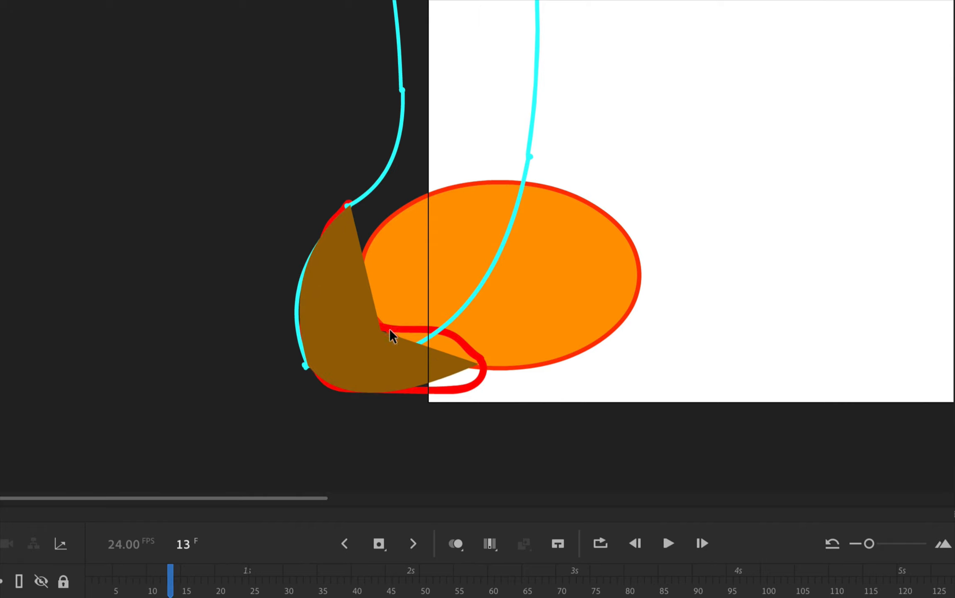
left_click_drag(410, 349, 453, 335)
key("ctrl+z")
mouse_move(452, 383)
left_mouse_down()
mouse_move(443, 384)
mouse_move(452, 398)
mouse_move(422, 397)
mouse_move(449, 414)
mouse_move(502, 404)
mouse_move(437, 395)
mouse_move(470, 379)
mouse_move(479, 388)
mouse_move(463, 394)
mouse_move(466, 387)
left_mouse_up()
left_click_drag(364, 260, 353, 258)
mouse_move(432, 332)
left_mouse_down()
mouse_move(438, 327)
mouse_move(427, 329)
left_mouse_up()
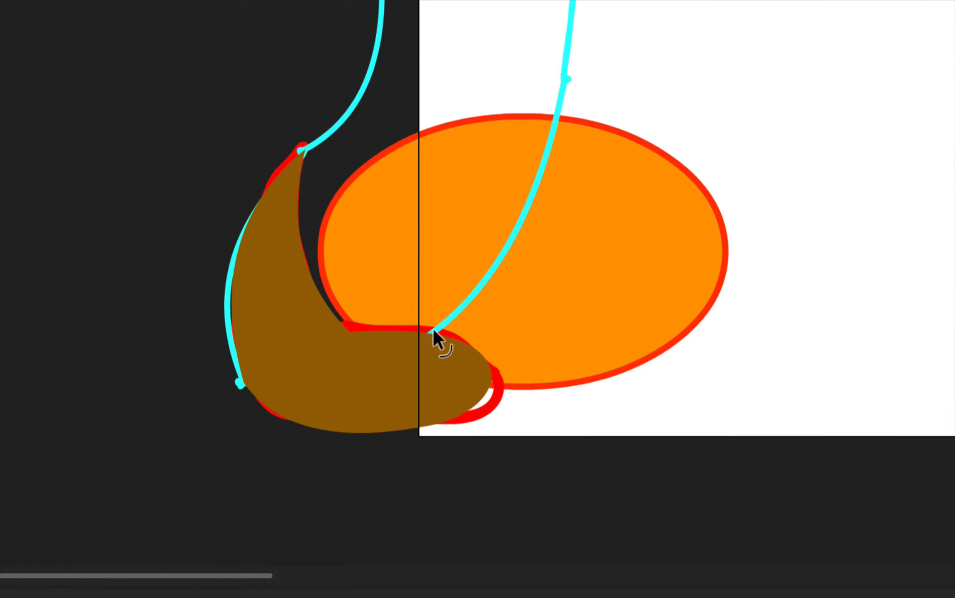
mouse_move(433, 335)
left_mouse_down()
mouse_move(448, 312)
mouse_move(422, 284)
mouse_move(439, 313)
mouse_move(435, 333)
left_mouse_up()
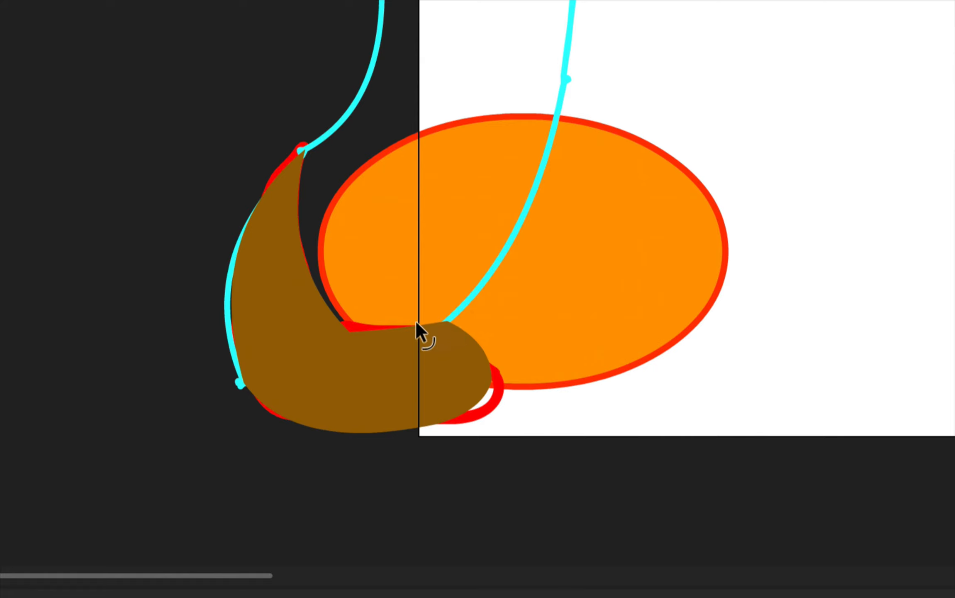
mouse_move(395, 328)
left_mouse_down()
mouse_move(374, 315)
mouse_move(401, 317)
left_mouse_up()
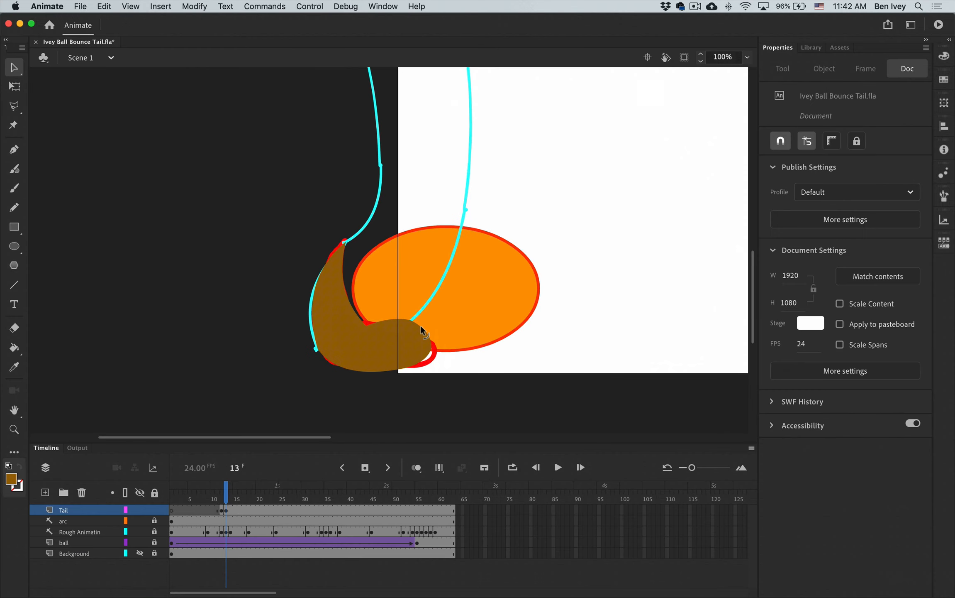
- Insert a keyframe at frame 14 of the Tail layer and delete the brown tail shape carried over to it
key("period")
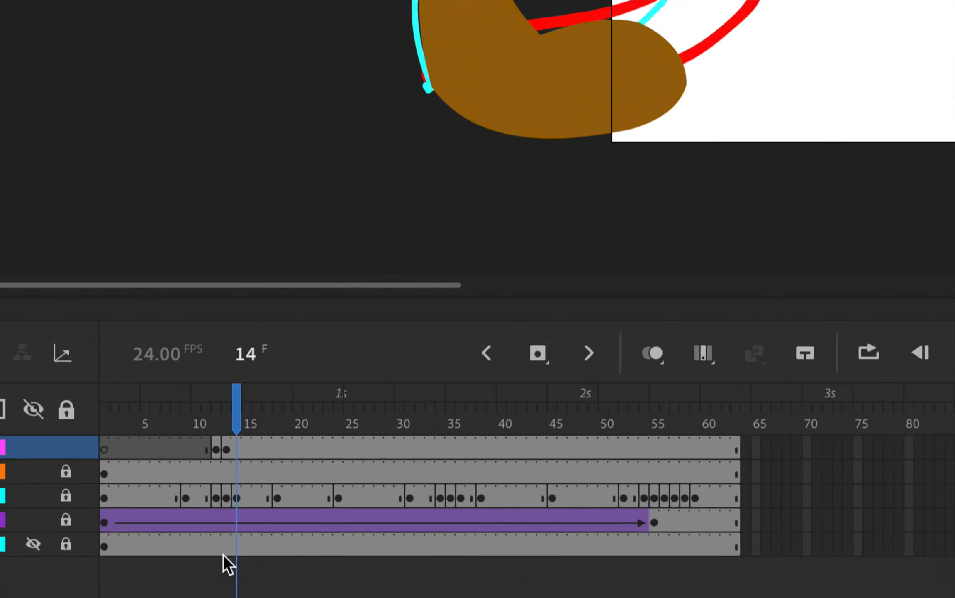
left_click(230, 507)
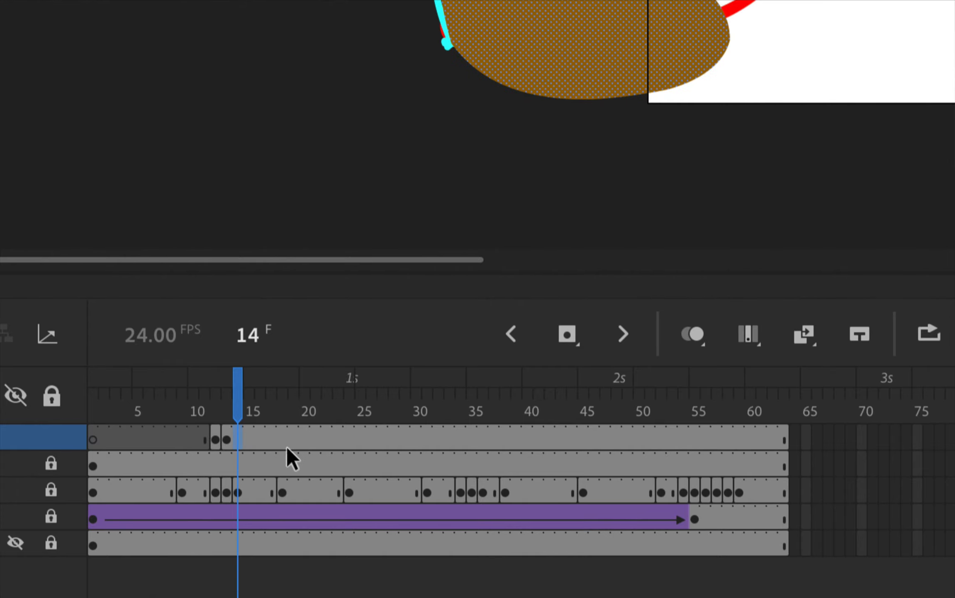
key("F6")
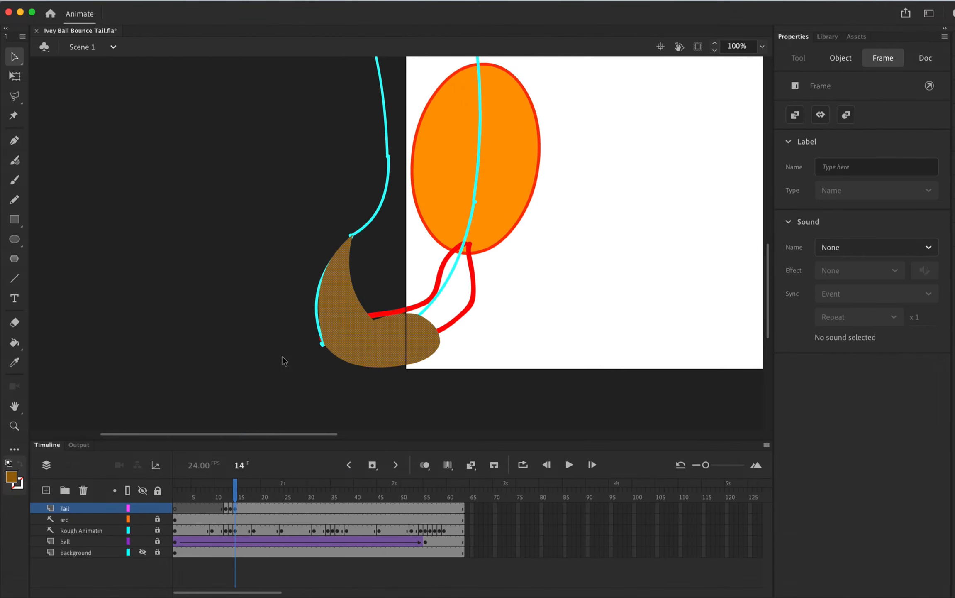
key("Delete")
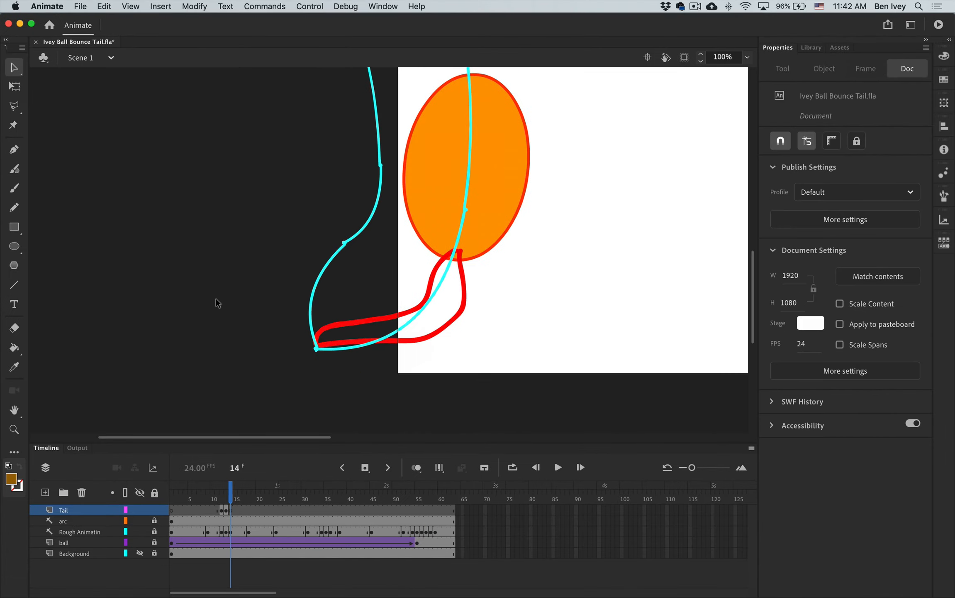
- Draw a wide brown rectangle over frame 14's rough tail and move its corners to the tail's base, outer bend, tip and inner bend
left_click(14, 227)
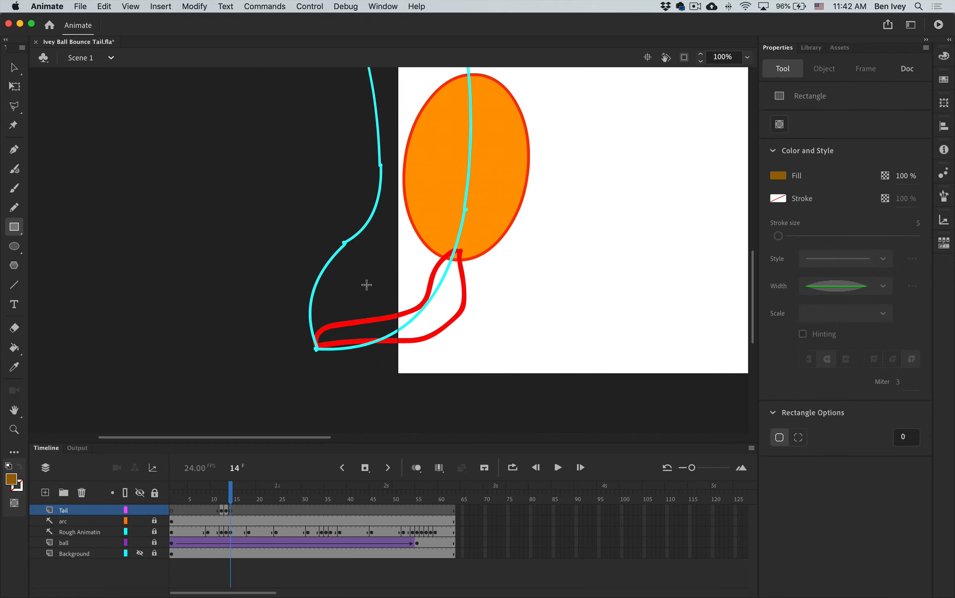
left_click_drag(304, 261, 476, 340)
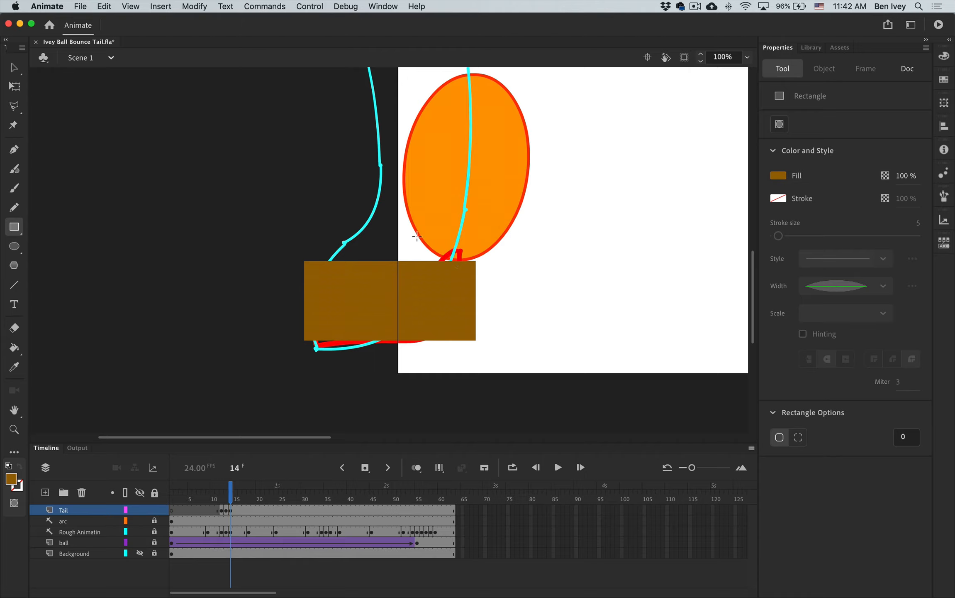
left_click(15, 49)
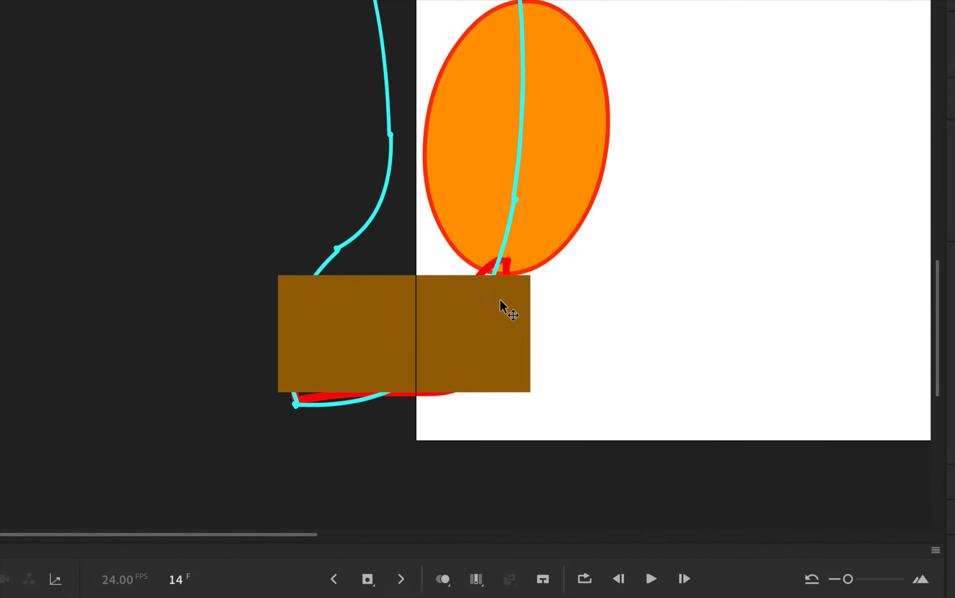
left_click_drag(531, 276, 507, 262)
left_click_drag(531, 393, 473, 393)
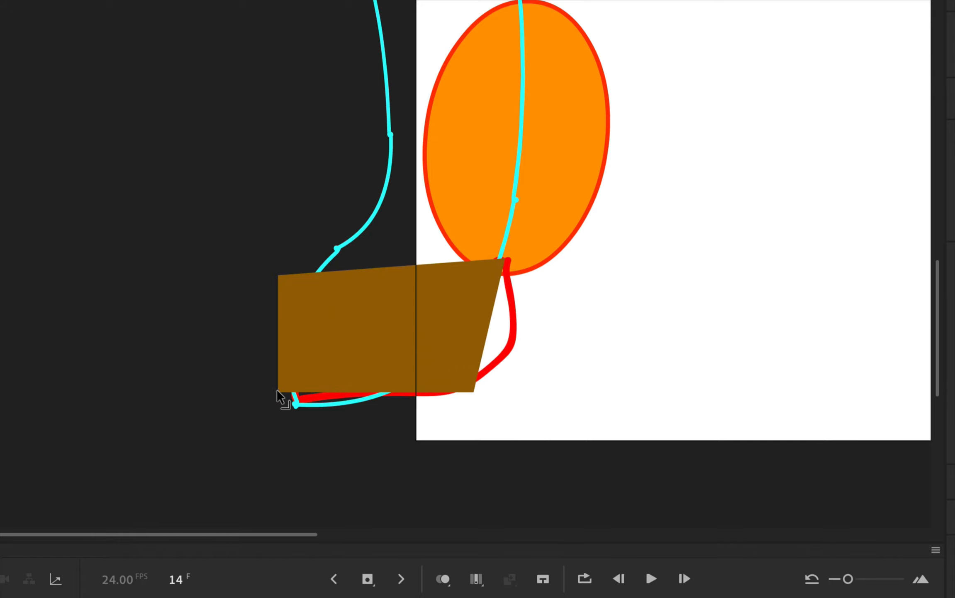
left_click_drag(279, 392, 294, 406)
left_click_drag(280, 276, 413, 339)
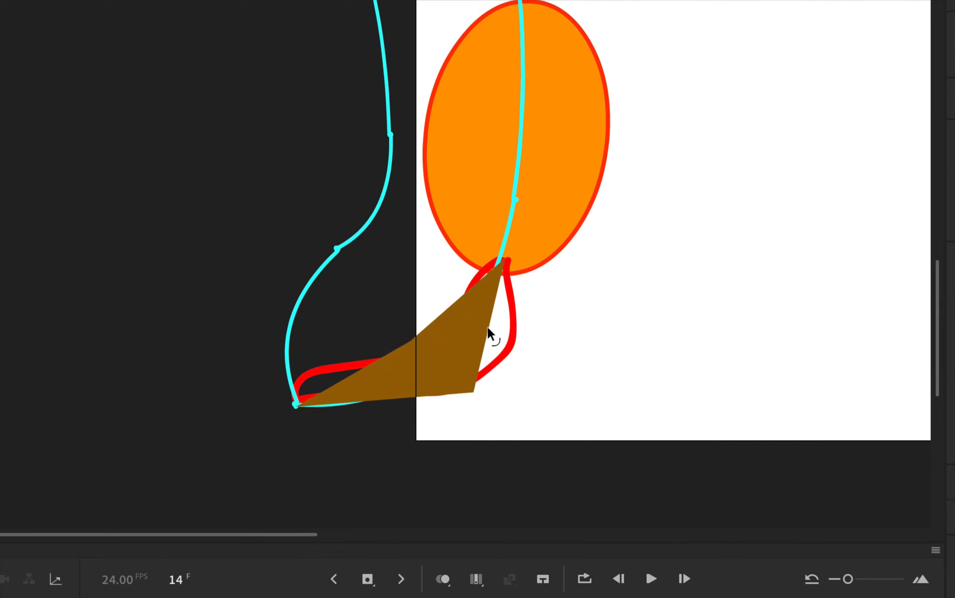
- Curve the outer and inner edges of the frame 14 tail shape along the rough tail and round off its tip
left_click_drag(489, 332, 518, 344)
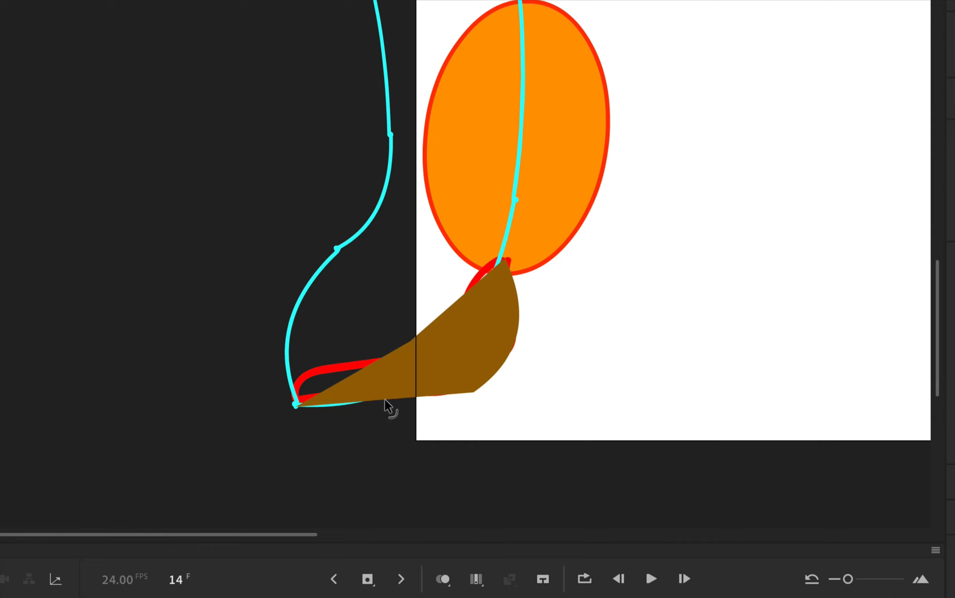
mouse_move(386, 402)
left_mouse_down()
mouse_move(367, 416)
mouse_move(386, 418)
left_mouse_up()
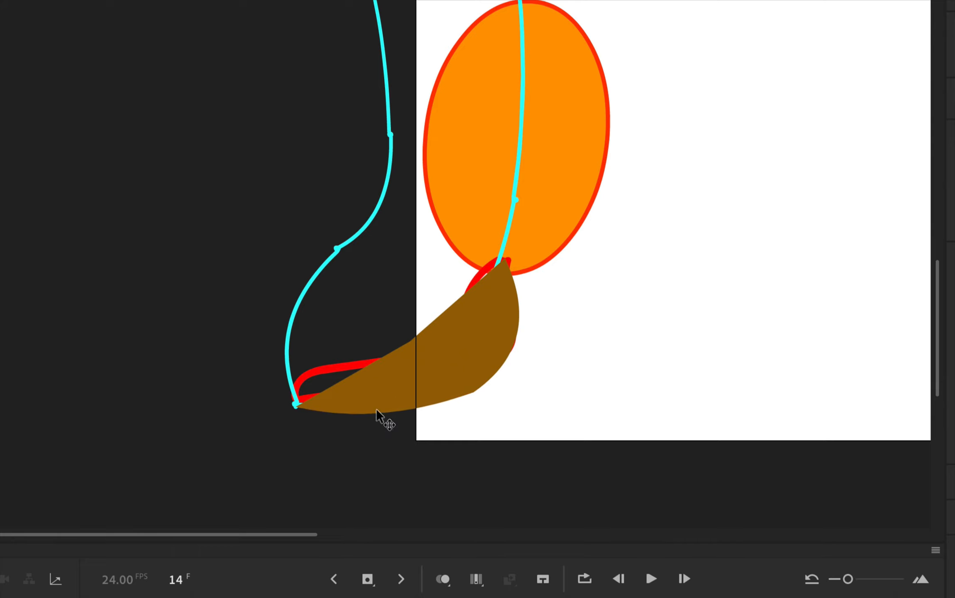
left_click_drag(354, 381, 300, 380)
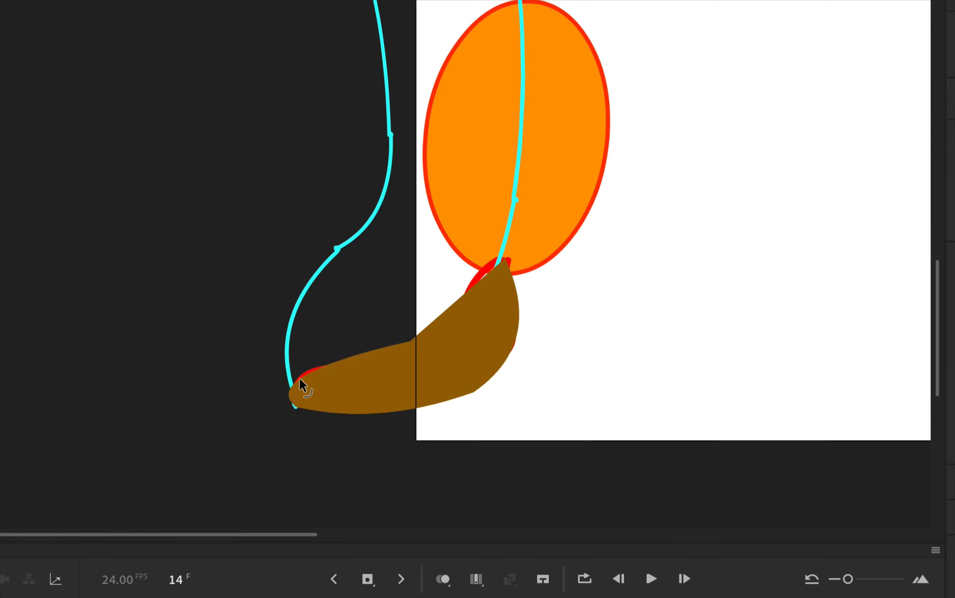
left_click_drag(454, 315, 463, 333)
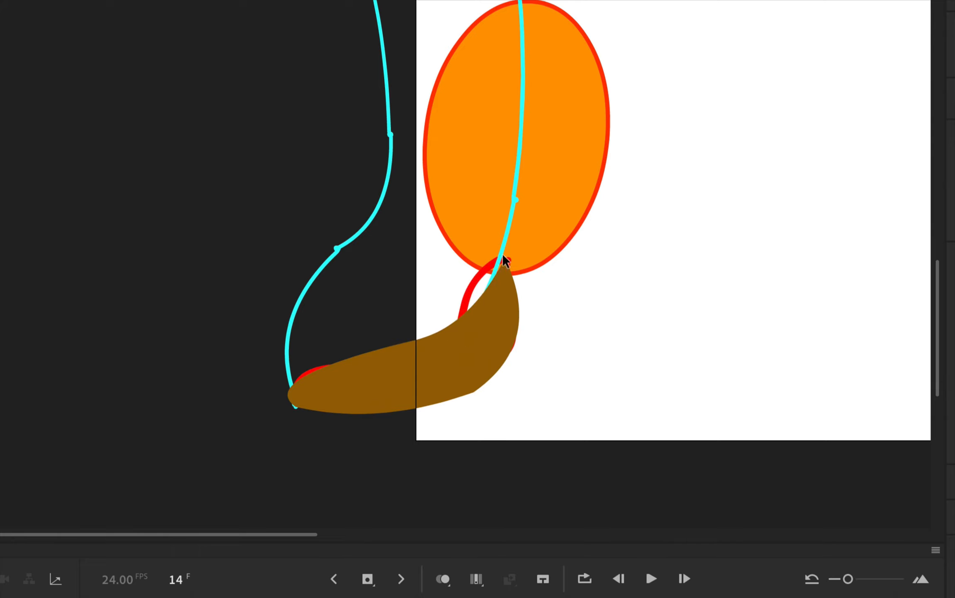
left_click_drag(309, 385, 358, 361)
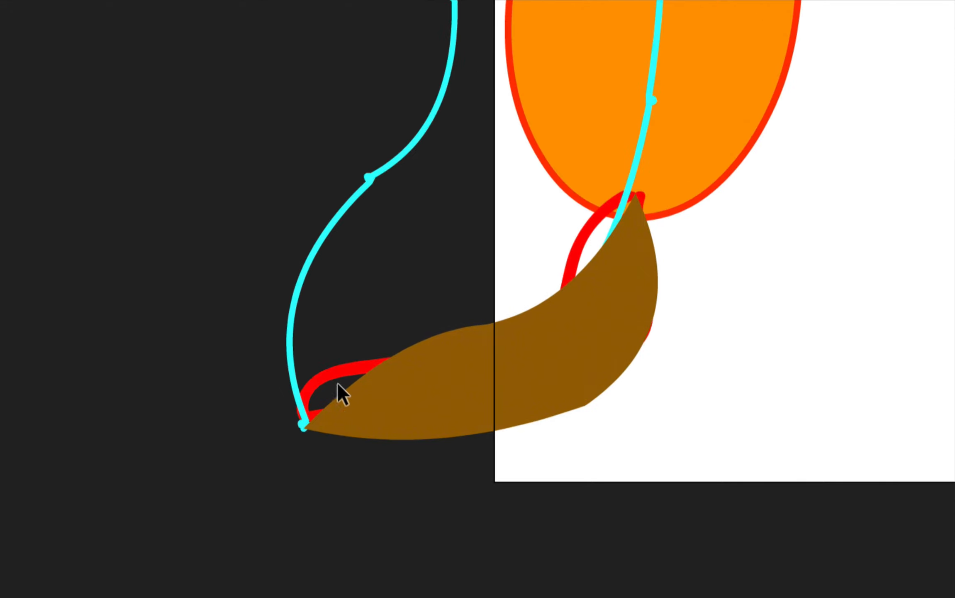
left_click_drag(341, 390, 302, 415)
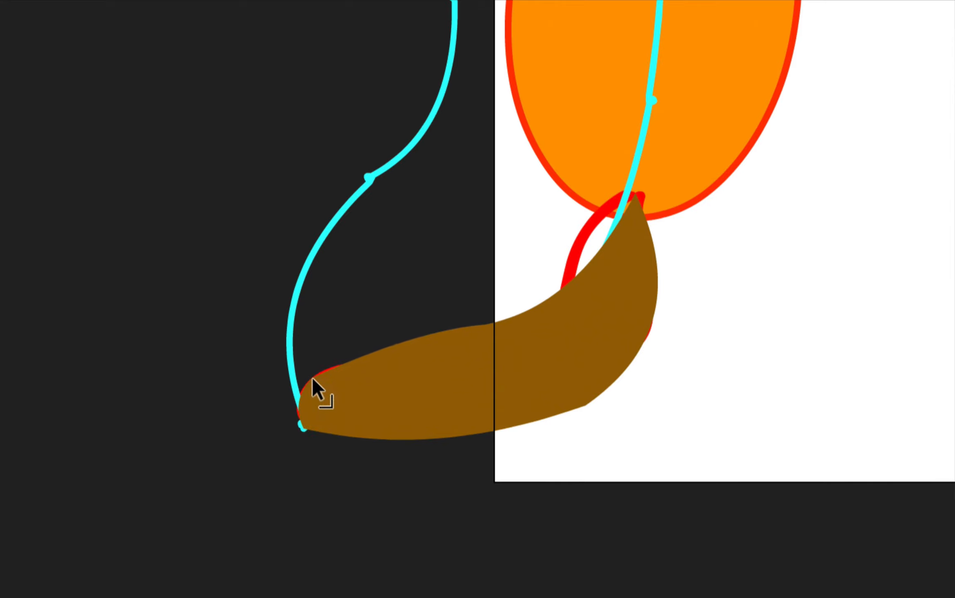
left_click_drag(315, 375, 333, 379)
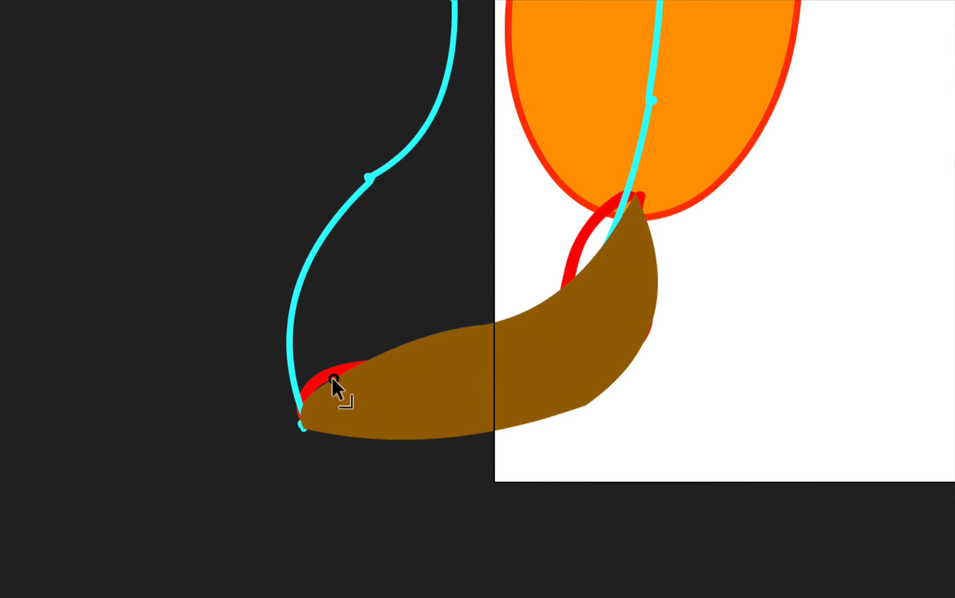
left_click_drag(390, 349, 395, 353)
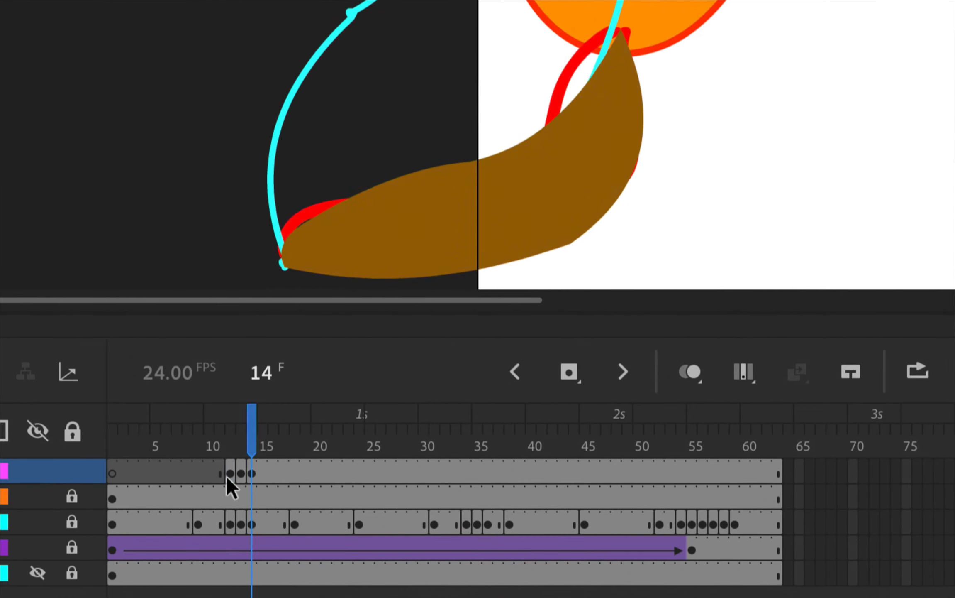
- Insert a keyframe at frame 18 of the Tail layer, matching the next rough drawing, and delete the carried-over tail shape
left_click_drag(227, 475, 251, 476)
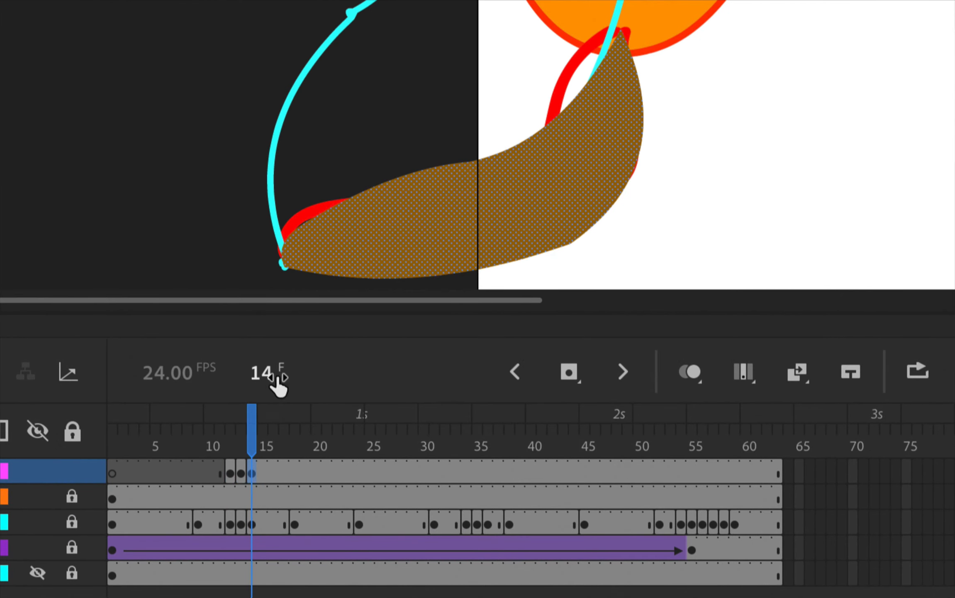
key("period")
key("period")
key("period")
key("period")
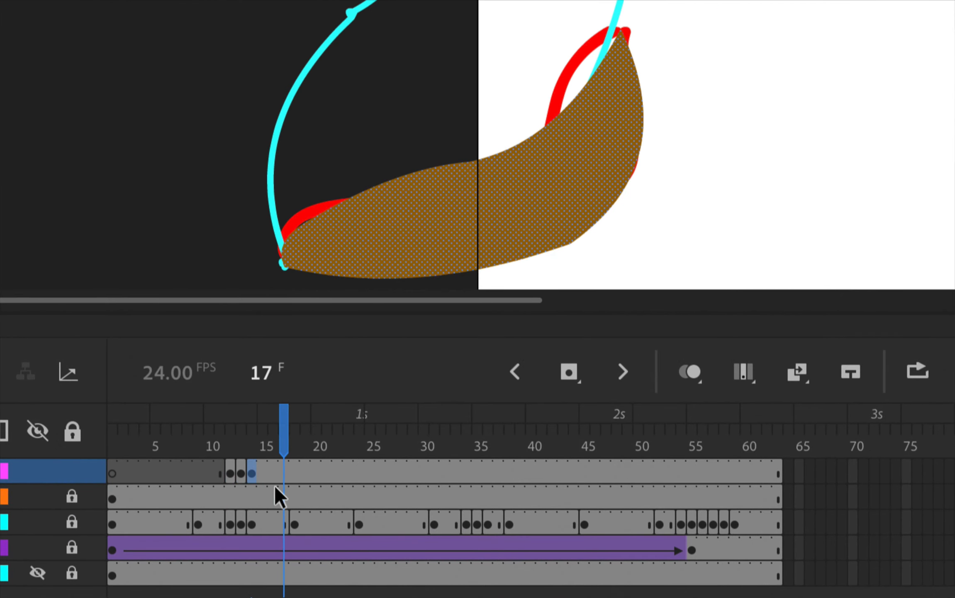
left_click(295, 525)
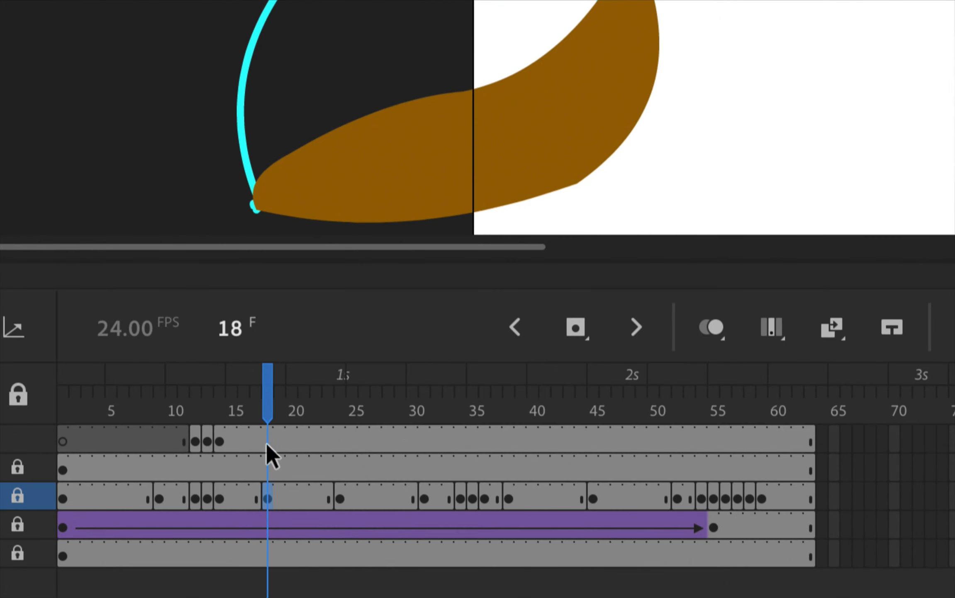
left_click(267, 443)
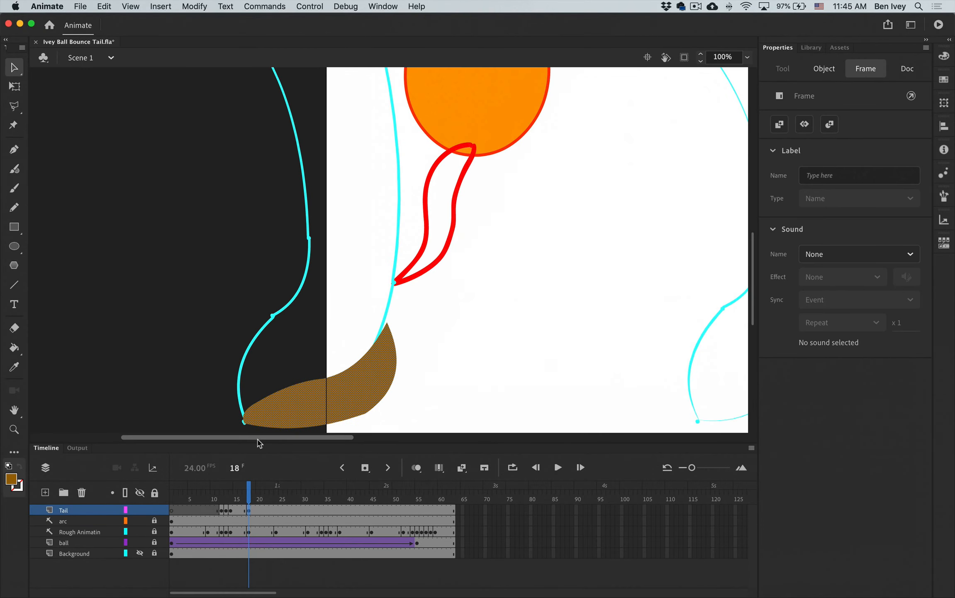
key("Delete")
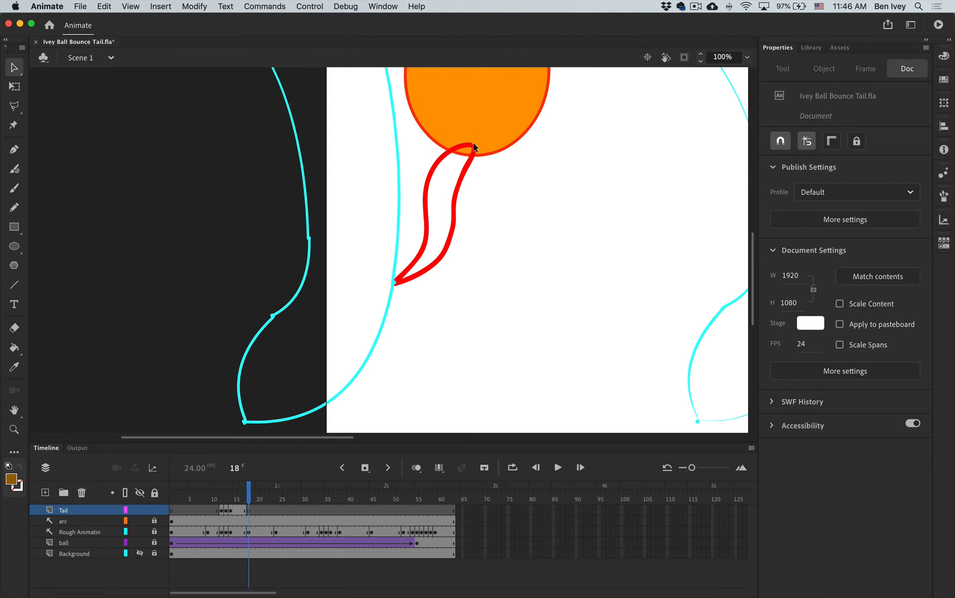
- Draw a tall brown rectangle over the rough tail just below the ball on frame 18, and return to the Selection tool
left_click(15, 226)
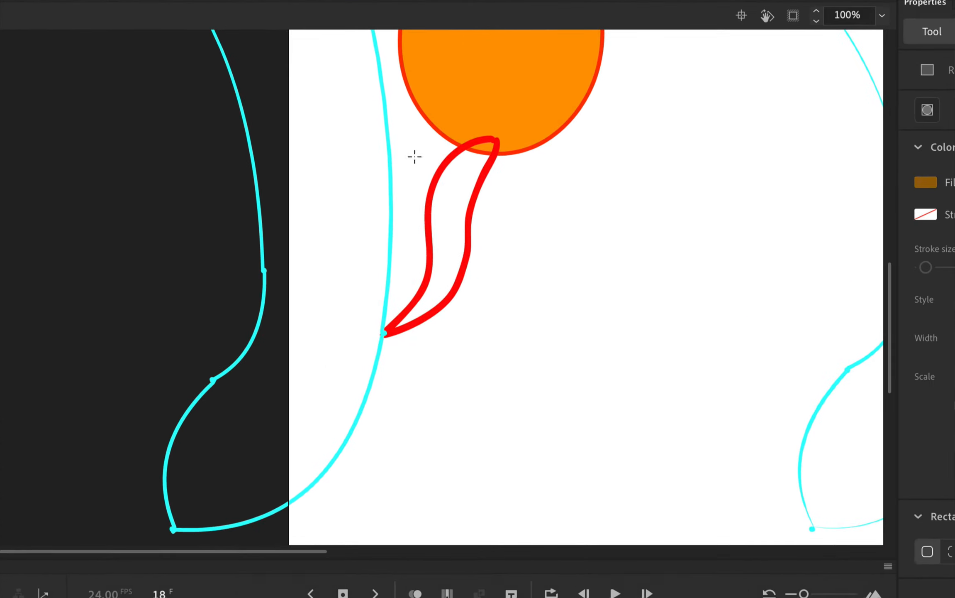
left_click_drag(388, 129, 474, 318)
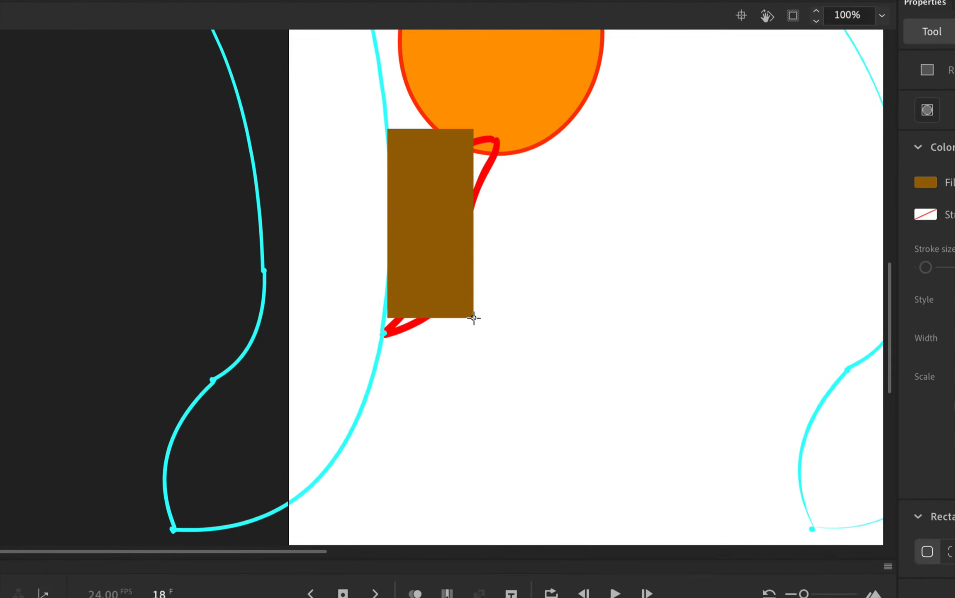
key("v")
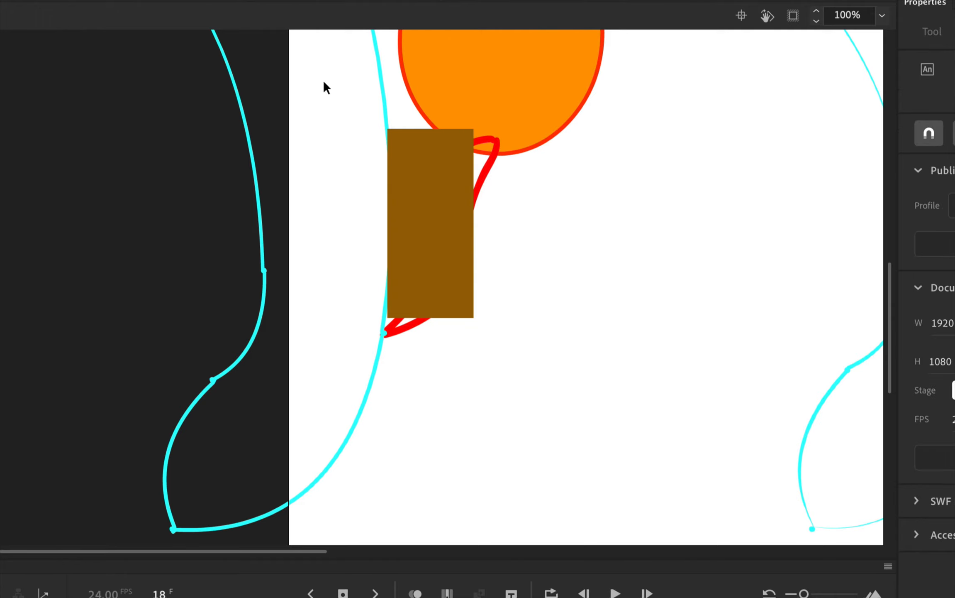
- Move the corners of frame 18's brown rectangle onto the rough tail's base, tip and two middle bends
left_click_drag(474, 129, 500, 142)
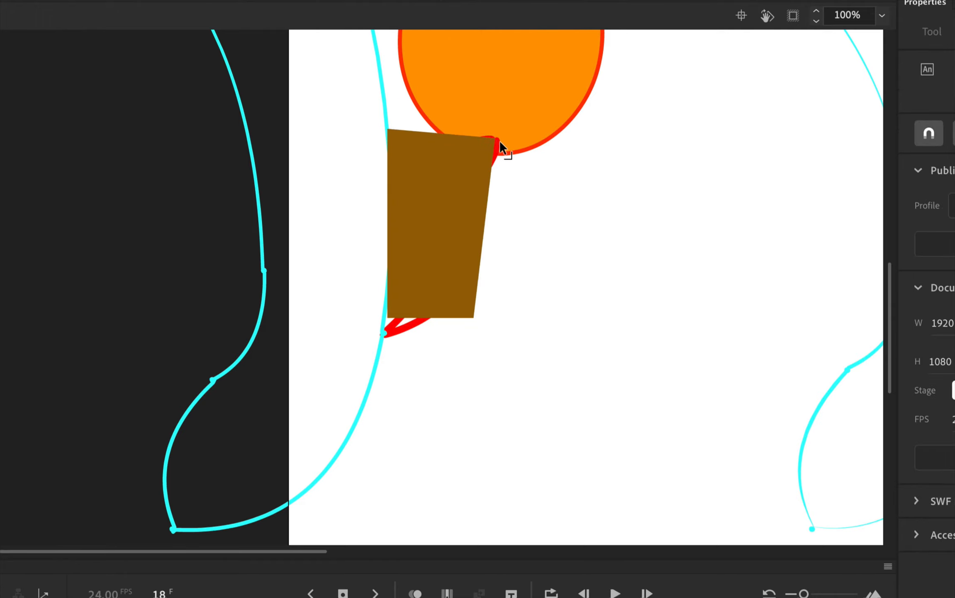
left_click_drag(388, 317, 383, 335)
mouse_move(473, 317)
left_mouse_down()
mouse_move(449, 232)
mouse_move(469, 235)
left_mouse_up()
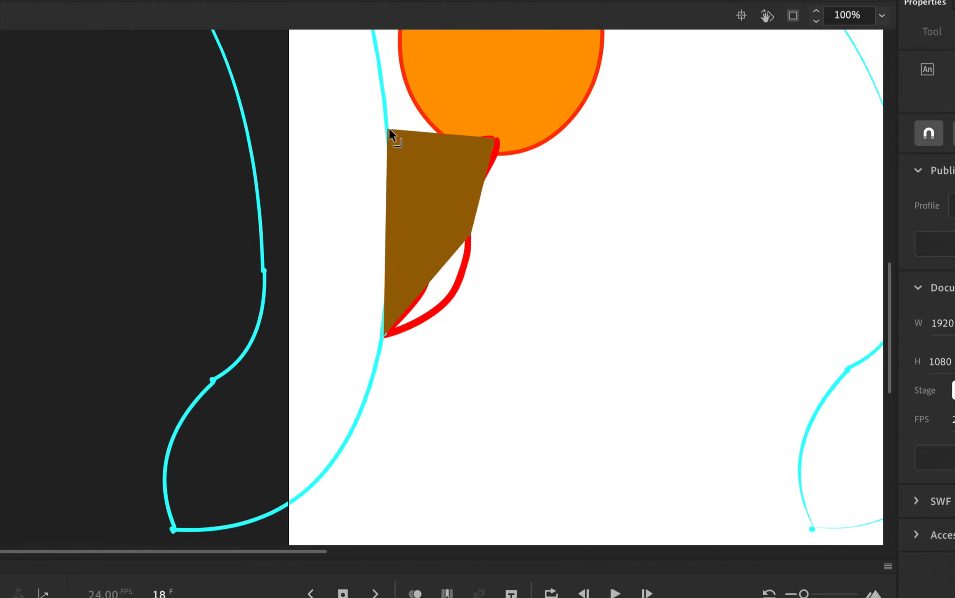
left_click_drag(389, 129, 464, 190)
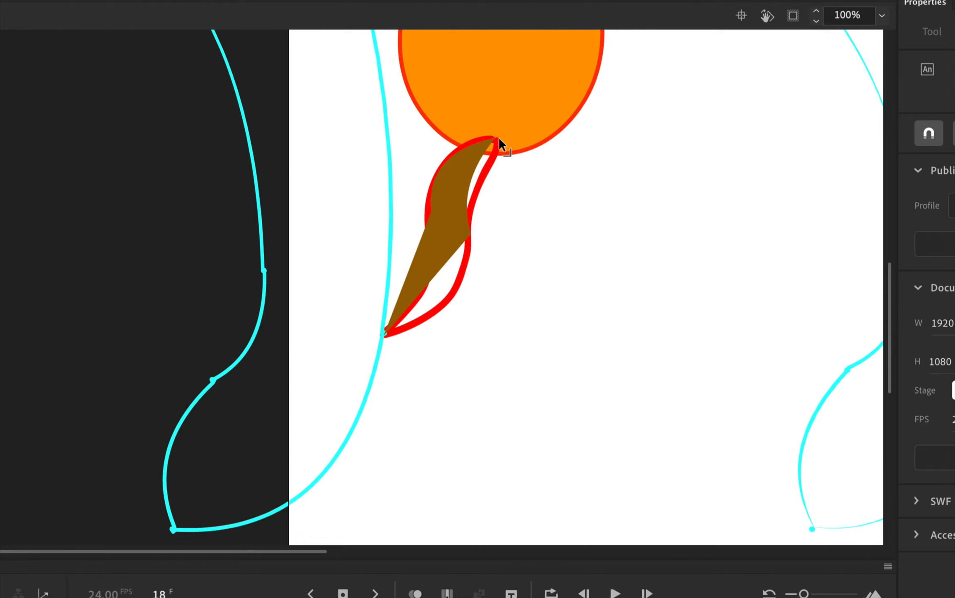
- Curve both edges of the frame 18 tail shape along the rough outline and adjust its tip
mouse_move(431, 280)
left_mouse_down()
mouse_move(445, 302)
mouse_move(454, 295)
mouse_move(424, 281)
left_mouse_up()
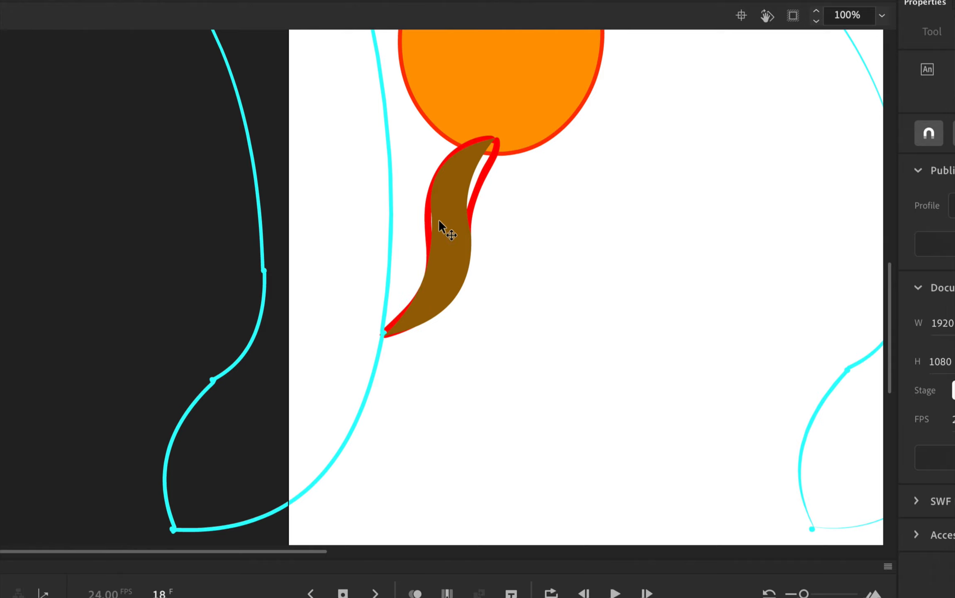
left_click_drag(432, 213, 424, 230)
left_click_drag(472, 192, 479, 196)
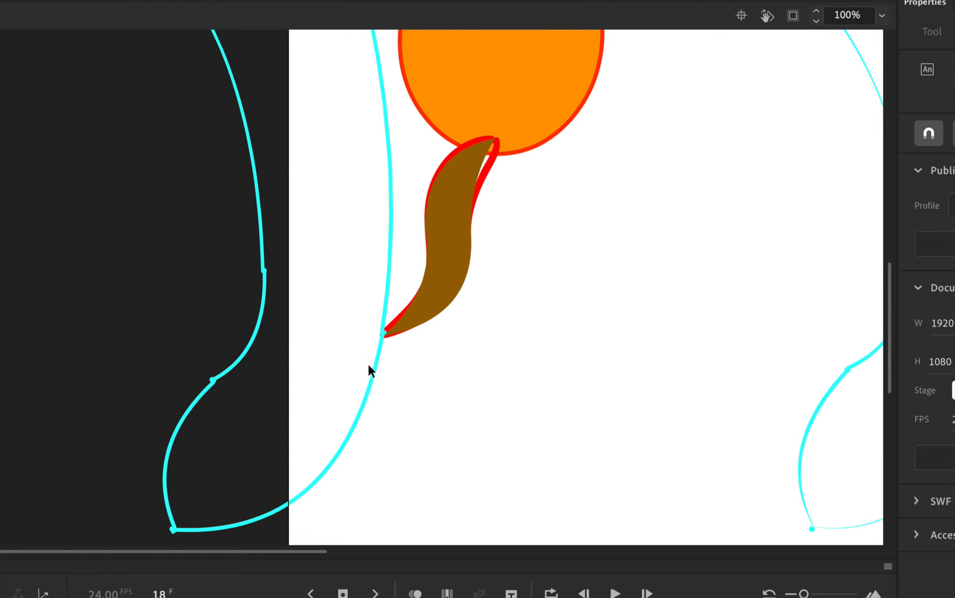
mouse_move(382, 333)
left_mouse_down()
mouse_move(368, 339)
mouse_move(376, 343)
left_mouse_up()
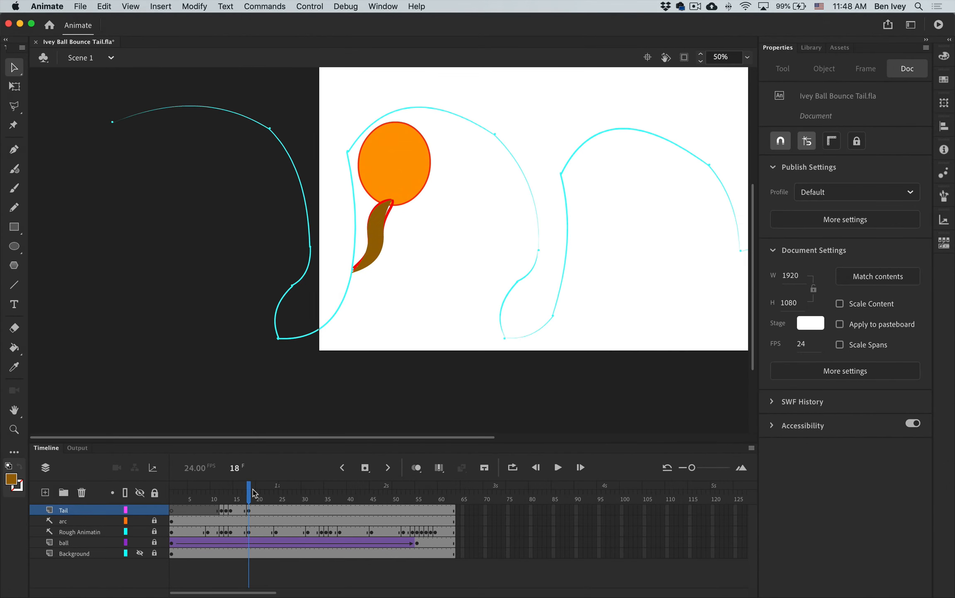
- Scrub ahead to frame 35 to check the rough tail drawings and return to frame 18
left_click_drag(249, 498, 328, 552)
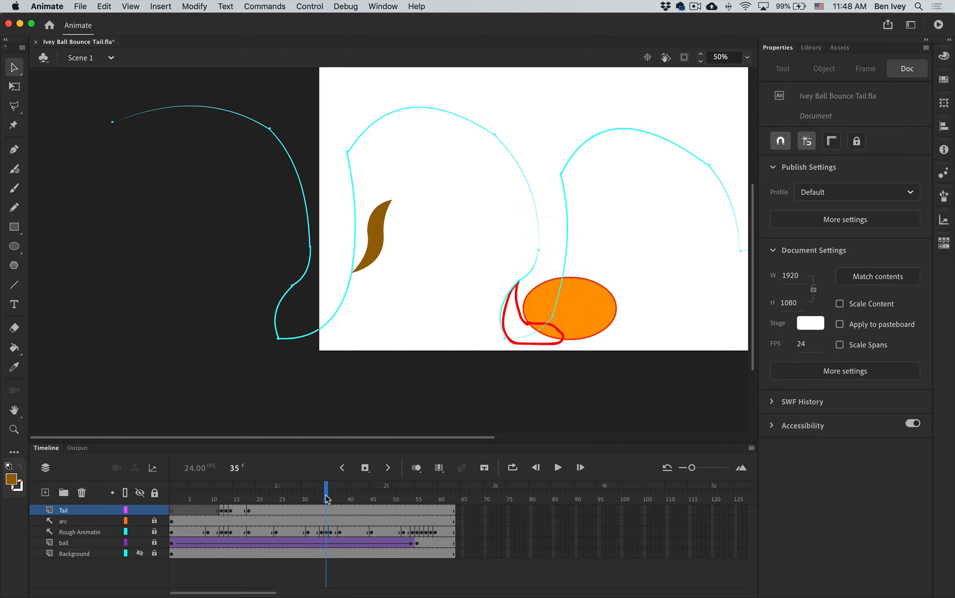
left_click_drag(328, 499, 251, 499)
key("super+=")
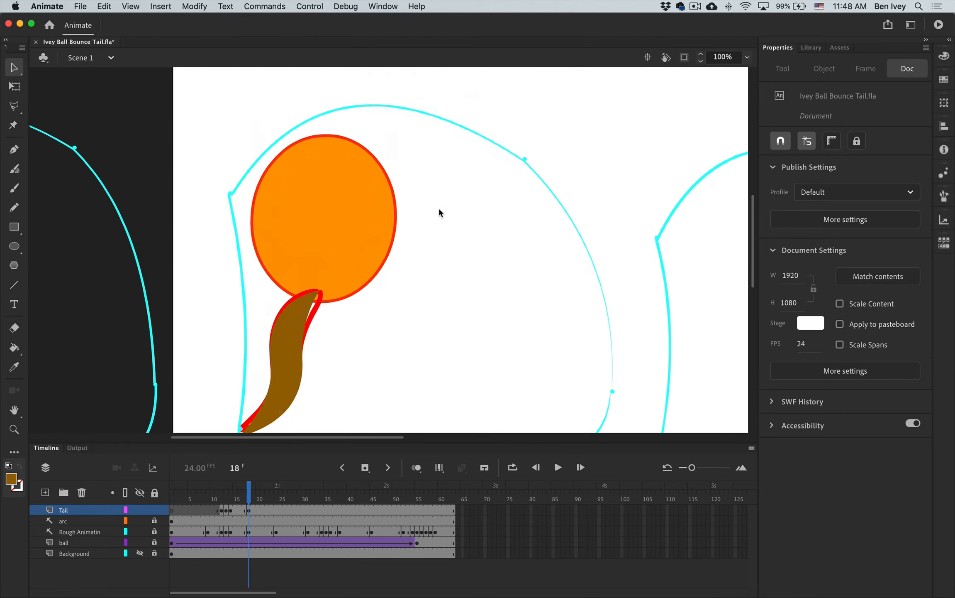
- Insert a keyframe at frame 24 of the Tail layer and delete the carried-over tail shape
left_click(276, 510)
key("F6")
key("Delete")
- Draw a wide brown rectangle from the rough tail's tip on frame 24 and move its other corners to the base and two middle bends
key("r")
left_click_drag(228, 189, 452, 239)
key("v")
left_click_drag(451, 190, 331, 194)
left_click_drag(451, 239, 444, 195)
left_click_drag(228, 239, 335, 233)
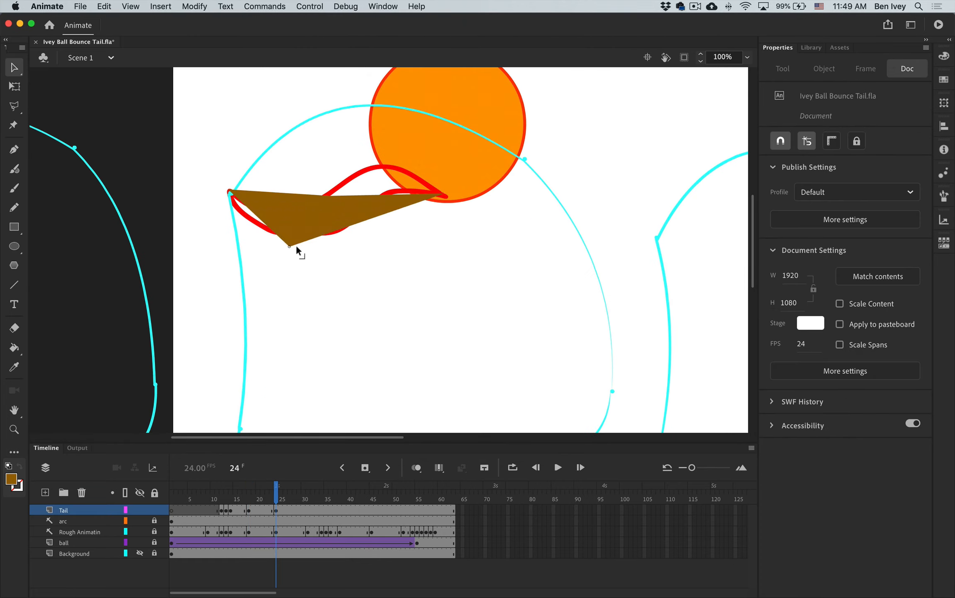
- Curve the upper and lower edges of the frame 24 tail shape to follow the S-shaped rough tail
left_click_drag(387, 194, 383, 167)
left_click_drag(302, 219, 278, 233)
key("super+z")
left_click_drag(282, 194, 275, 209)
left_click_drag(405, 210, 396, 195)
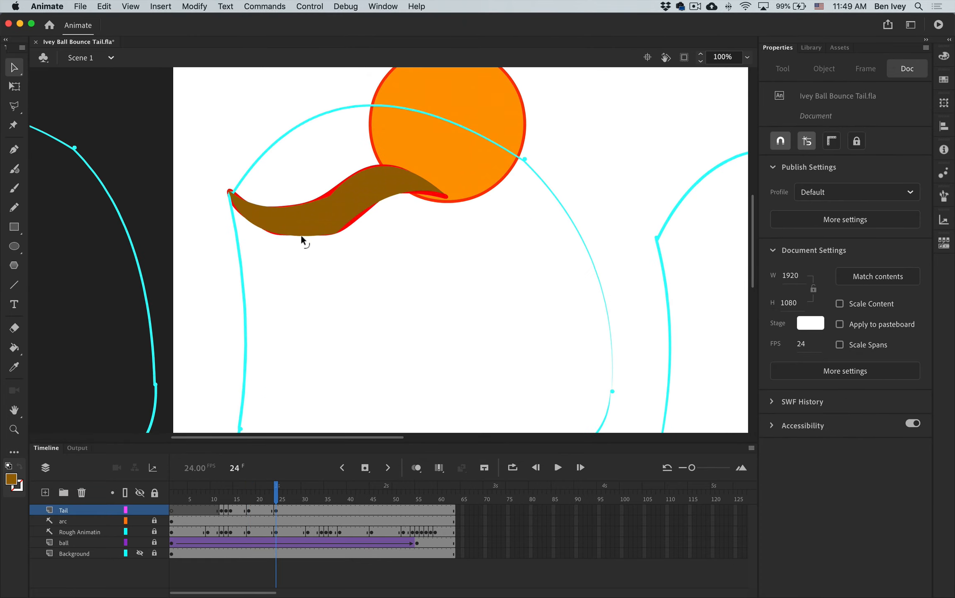
left_click_drag(301, 236, 297, 239)
left_click_drag(291, 206, 311, 206)
- Insert a keyframe at frame 31 of the Tail layer and delete the carried-over tail shape
left_click(308, 510)
key("F6")
key("Delete")
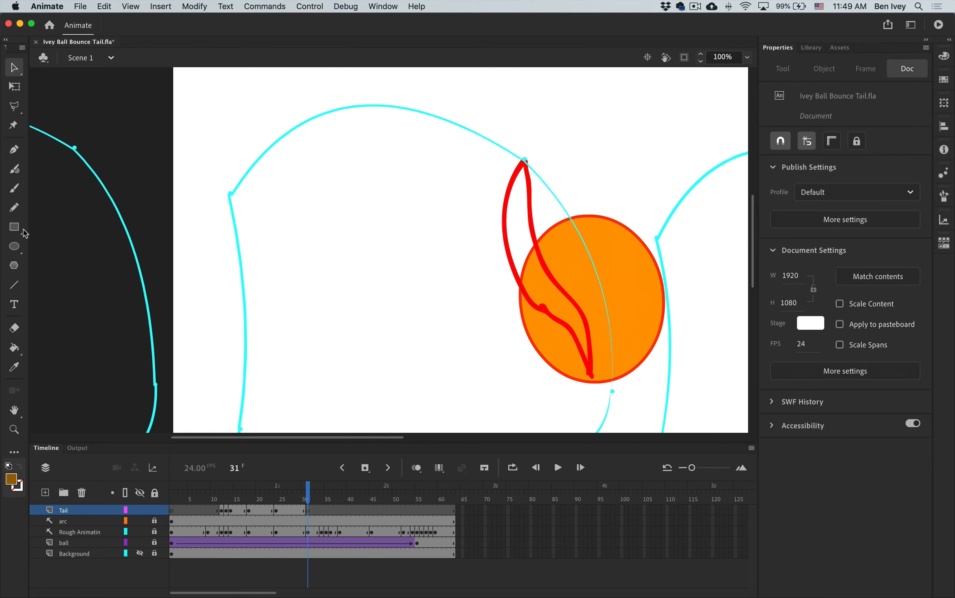
- Draw a tall brown rectangle beside frame 31's rough tail and move its corners to the tail's base, tip and two middle bends
left_click(17, 227)
left_click_drag(375, 148, 488, 331)
key("v")
left_click_drag(488, 331, 588, 374)
left_click_drag(489, 148, 547, 265)
left_click_drag(376, 147, 526, 162)
left_click_drag(375, 331, 526, 299)
- Curve the edges of the frame 31 tail shape along the rough outline and refine its outer bend
mouse_move(526, 231)
left_mouse_down()
mouse_move(498, 225)
mouse_move(534, 224)
left_mouse_up()
mouse_move(565, 313)
left_mouse_down()
mouse_move(584, 313)
mouse_move(562, 332)
left_mouse_up()
left_click_drag(527, 299, 542, 312)
- Insert a keyframe at frame 34 of the Tail layer and delete the carried-over tail shape
left_click(317, 510)
left_click_drag(548, 380, 334, 197)
key(".")
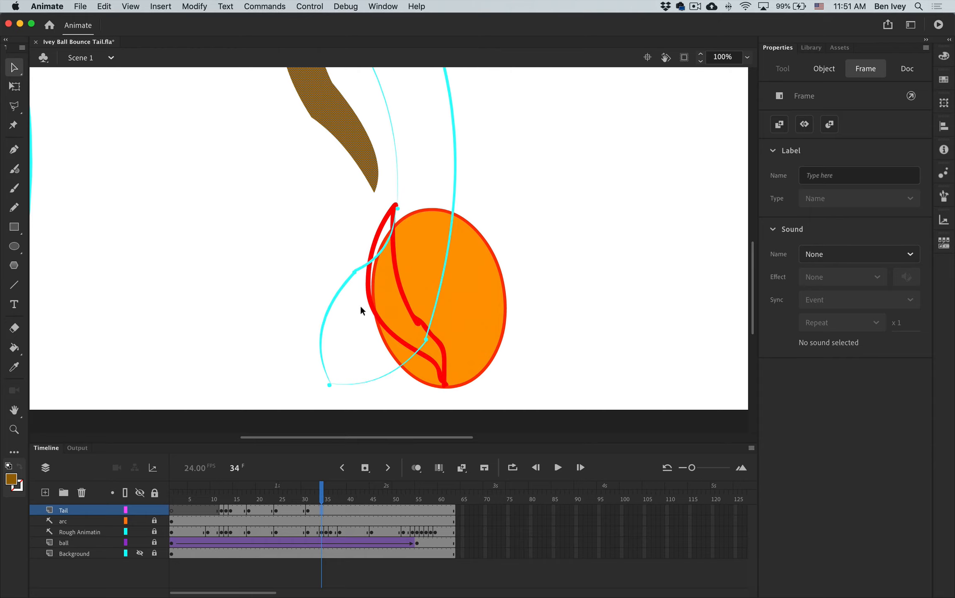
key("super+minus")
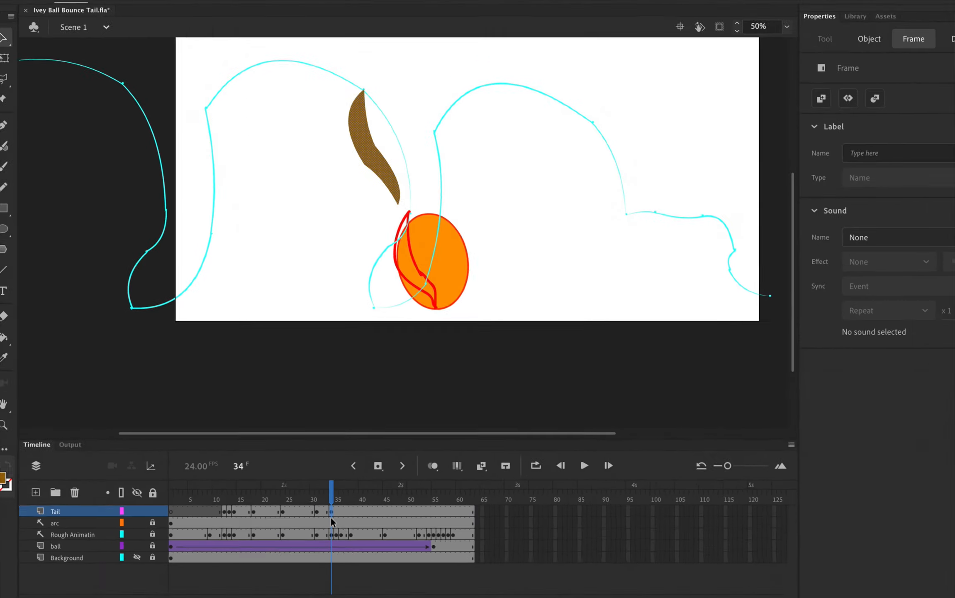
key("Delete")
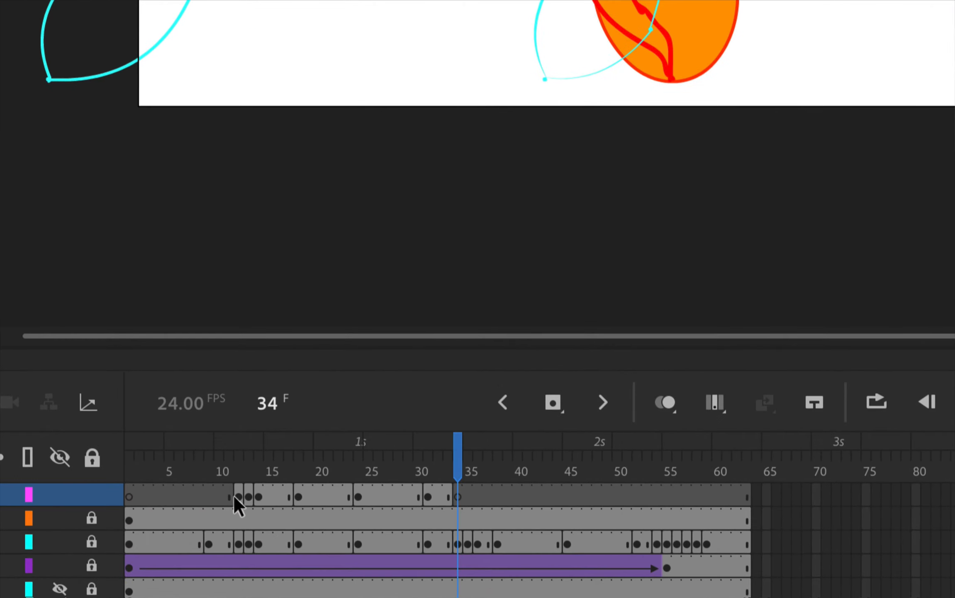
- Copy frame 12's tail shape, paste it into frame 34 and position it over the rough tail
left_click(237, 497)
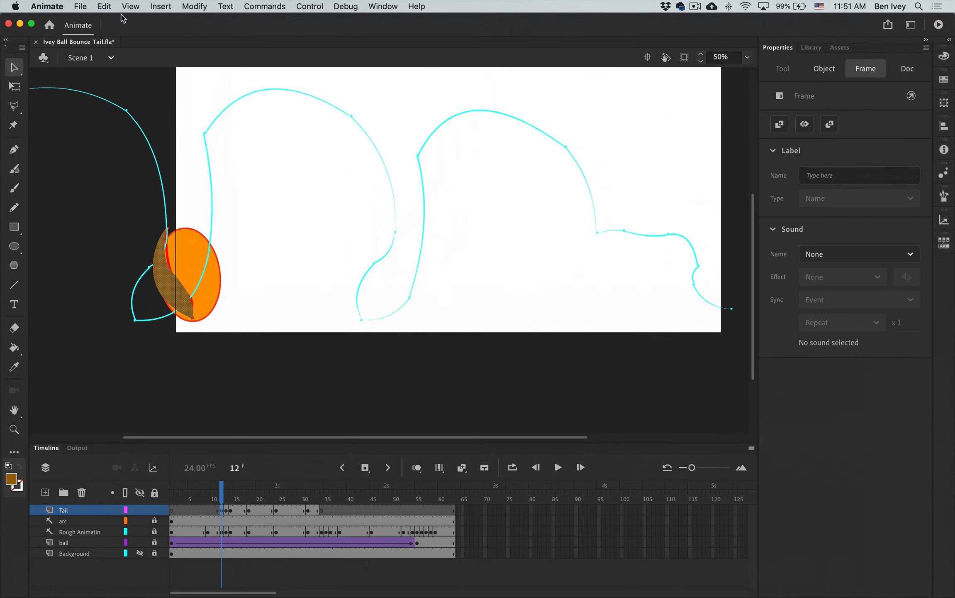
left_click(322, 510)
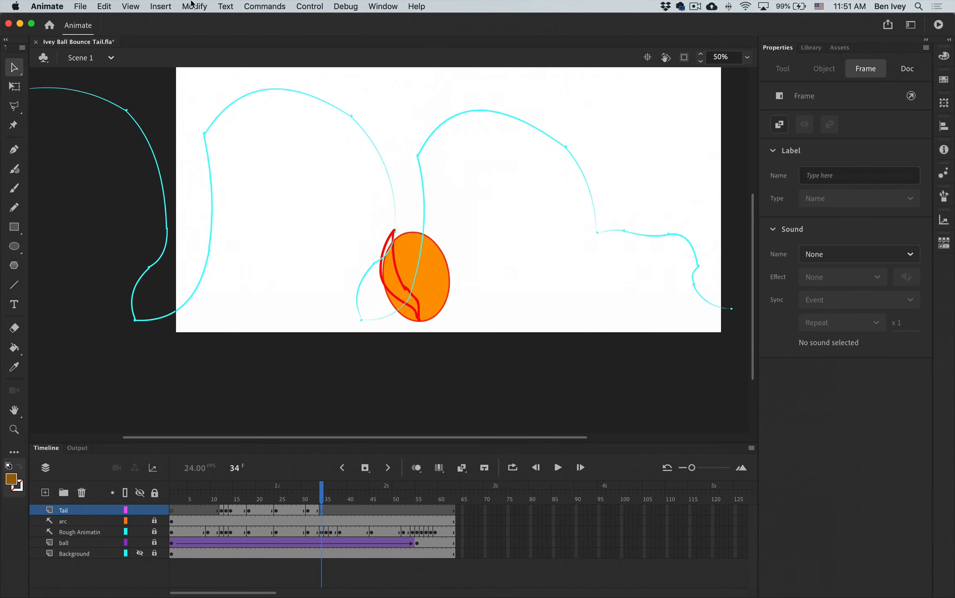
left_click(130, 5)
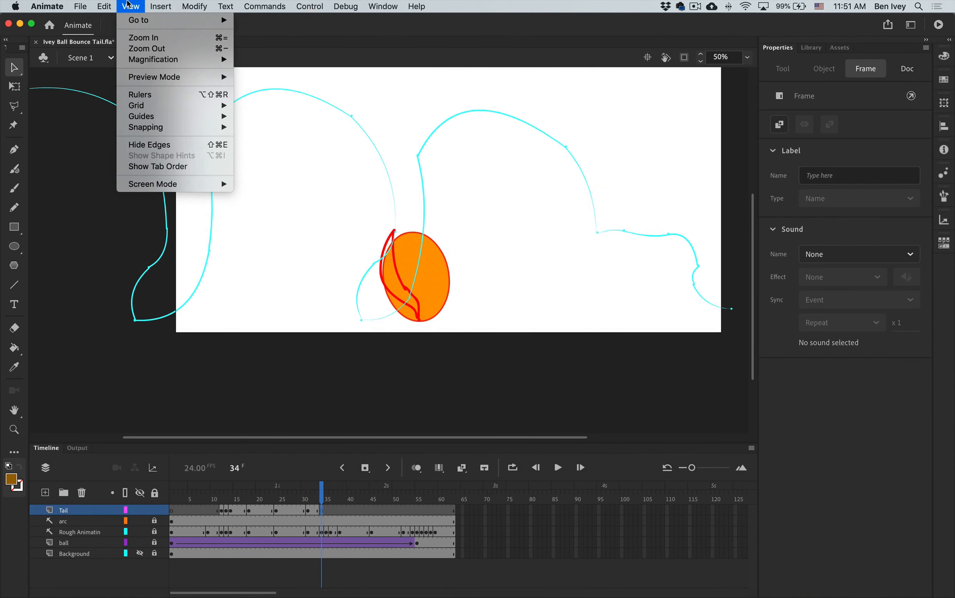
mouse_move(105, 6)
left_click(129, 71)
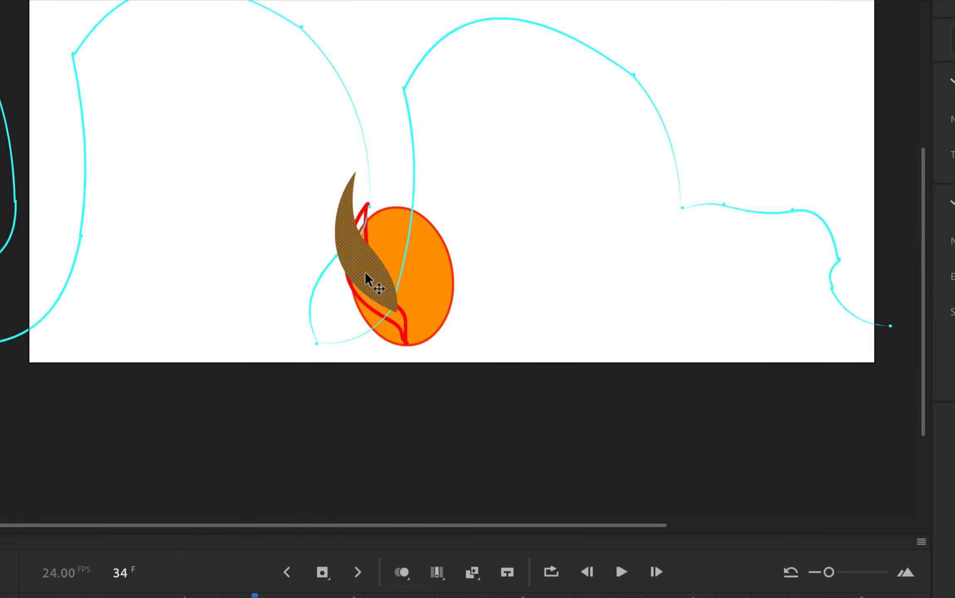
left_click_drag(394, 278, 374, 299)
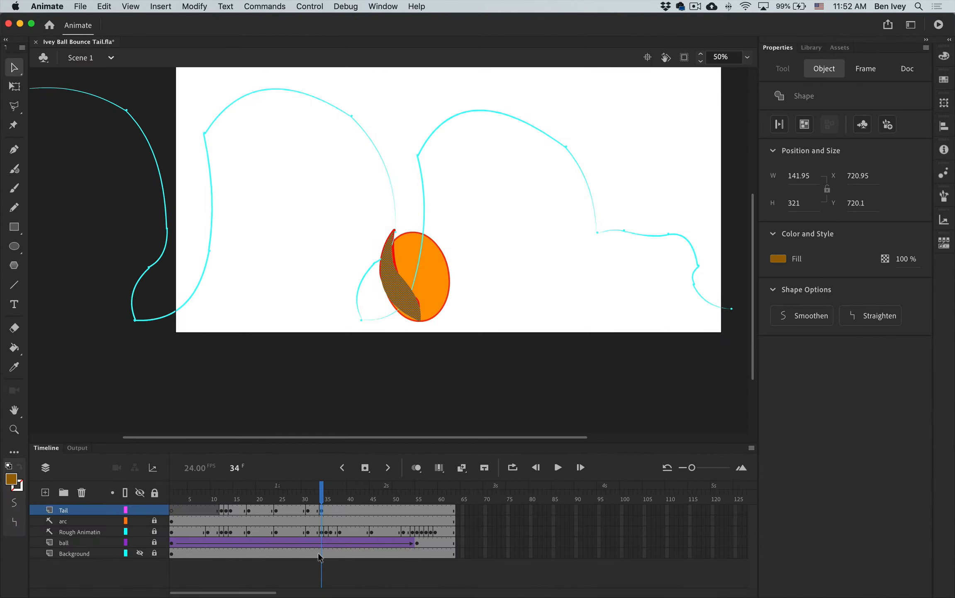
- Insert a keyframe at frame 35 of the Tail layer and delete the carried-over tail shape
key("period")
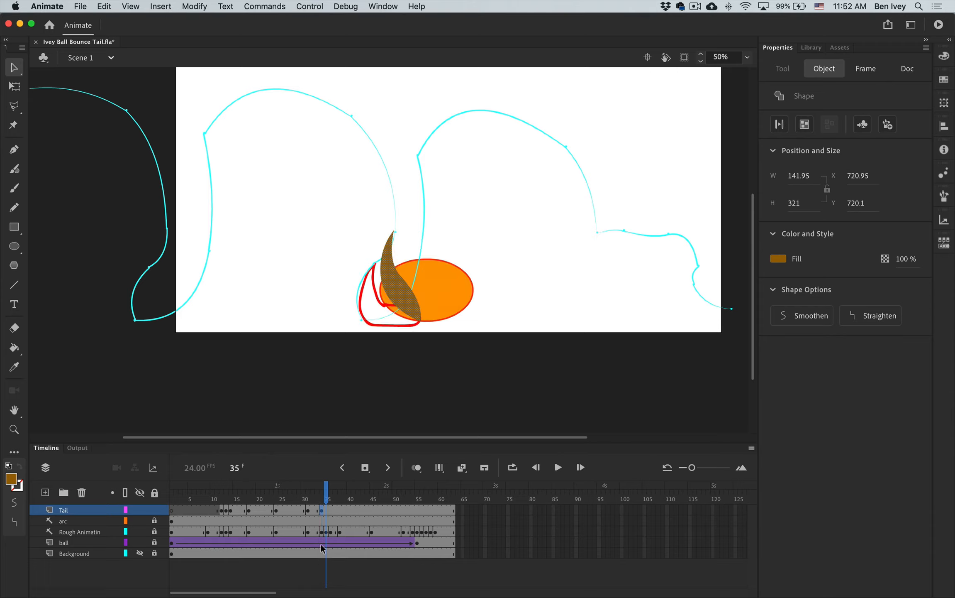
key("F6")
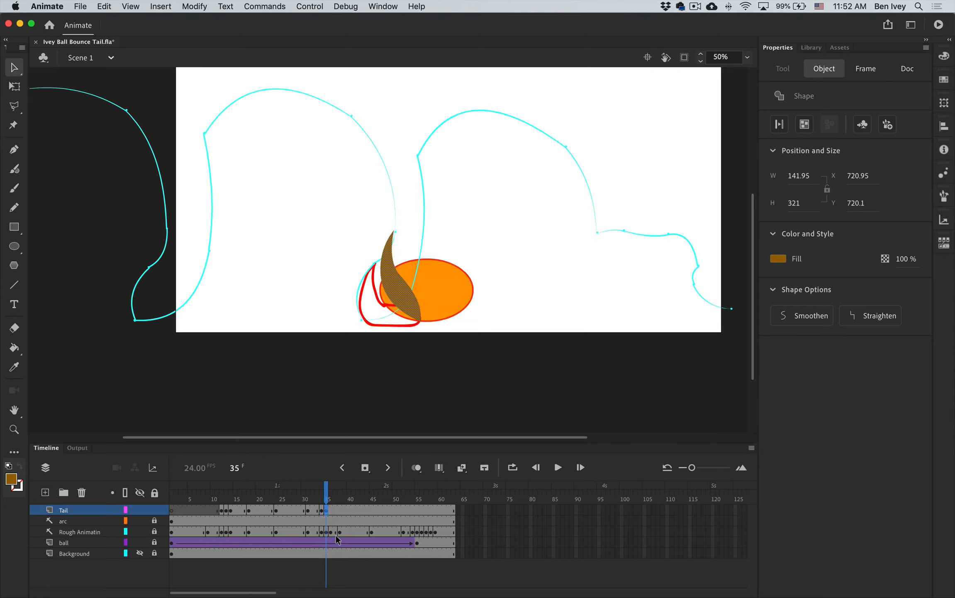
key("Delete")
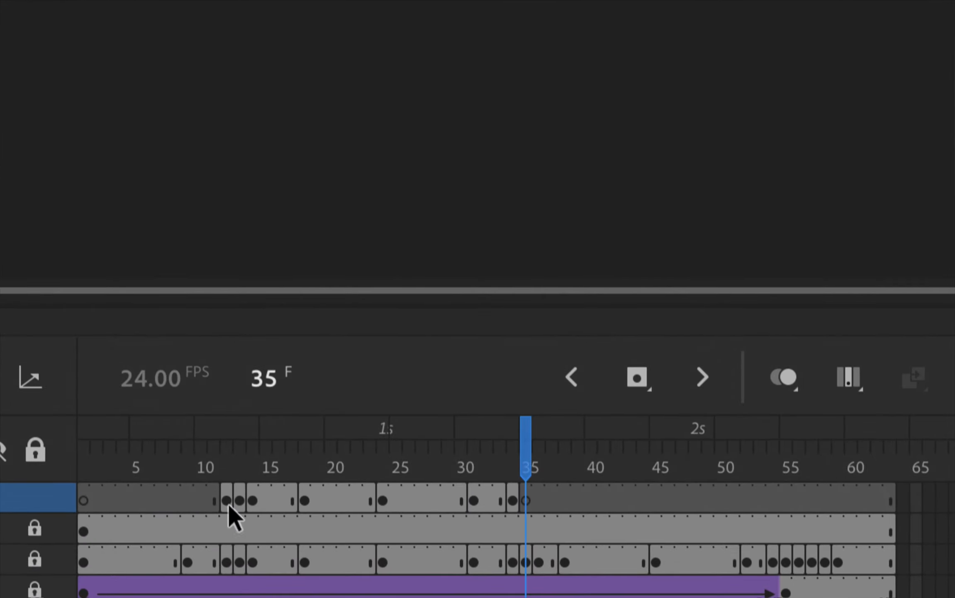
- Copy the tail shape from frame 13 and paste it into frame 35 of the Tail layer
left_click(238, 500)
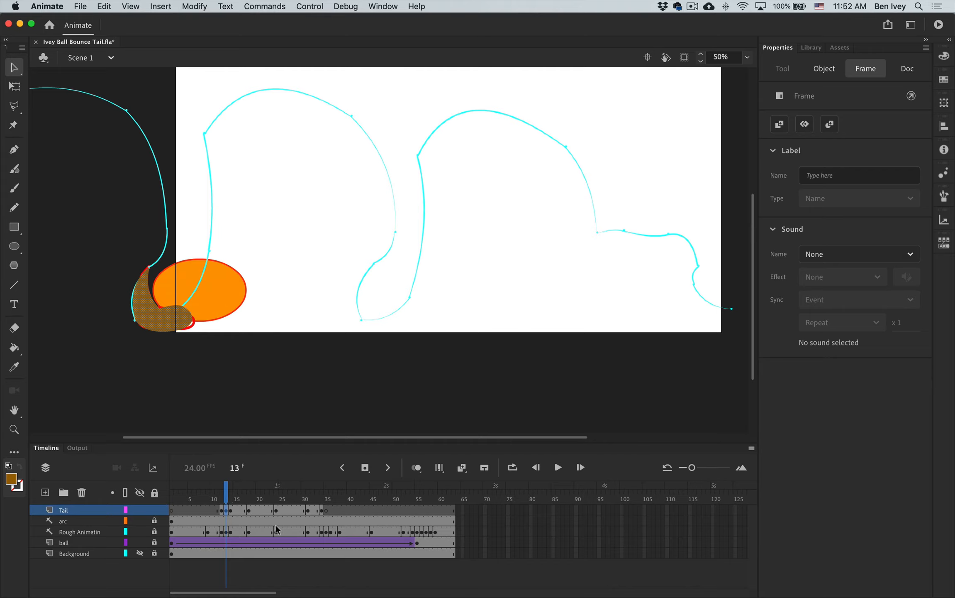
left_click(326, 510)
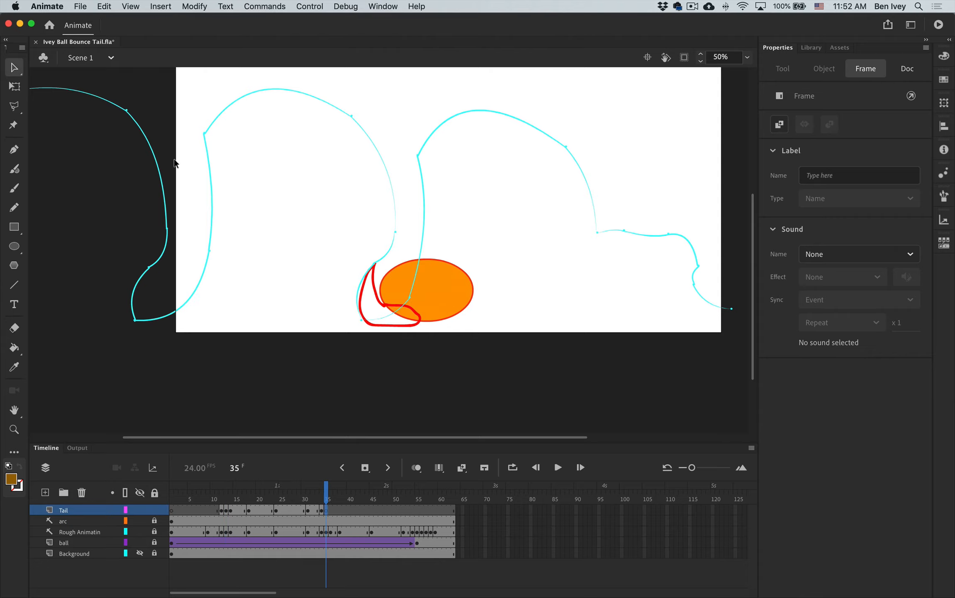
key("super+v")
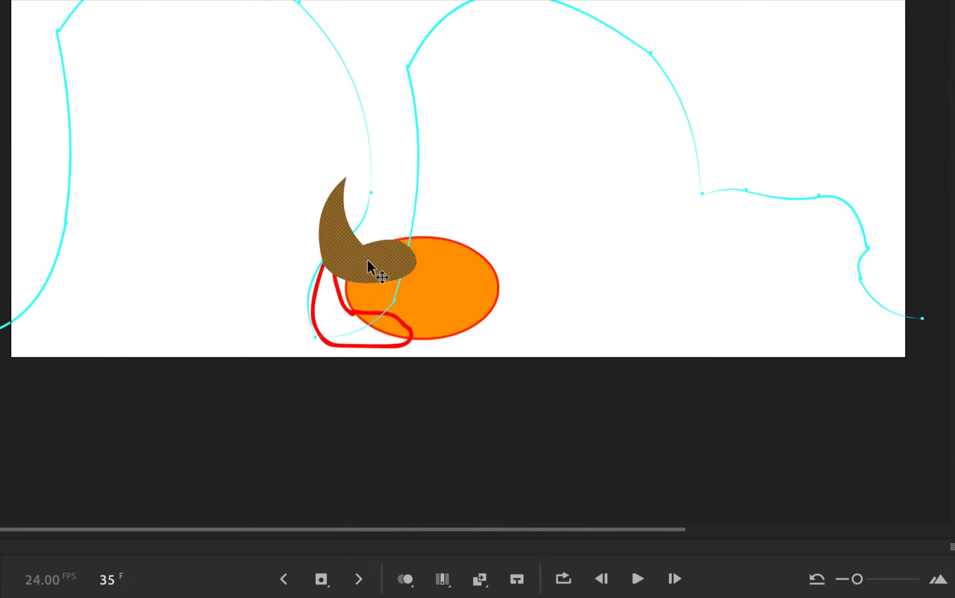
- Move the pasted tail shape over frame 35's rough tail and nudge it into alignment with the outline
mouse_move(394, 274)
left_mouse_down()
mouse_move(392, 305)
mouse_move(363, 327)
left_mouse_up()
key("Left")
key("Left")
key("Left")
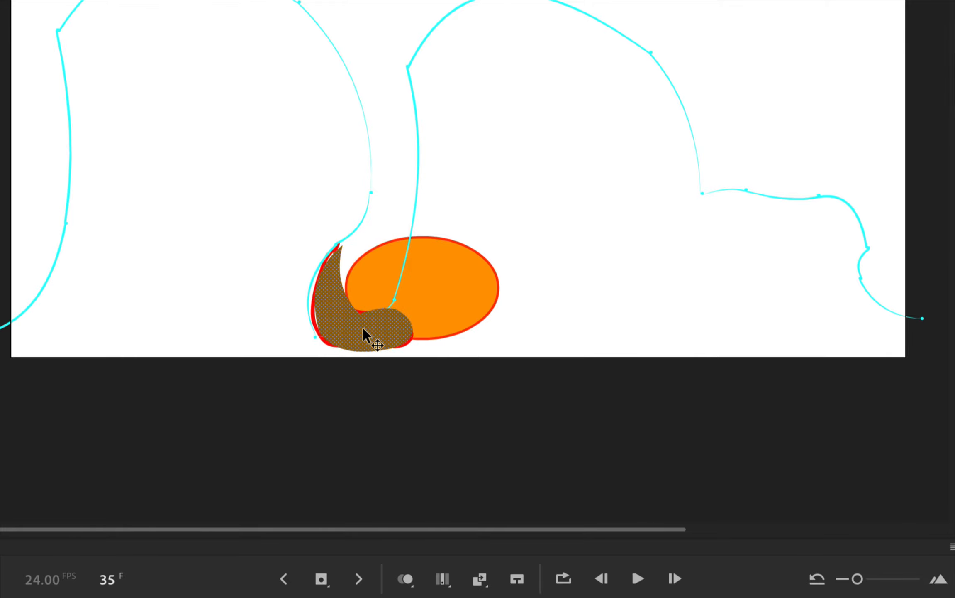
key("Right")
key("Up")
key("Down")
key("Left")
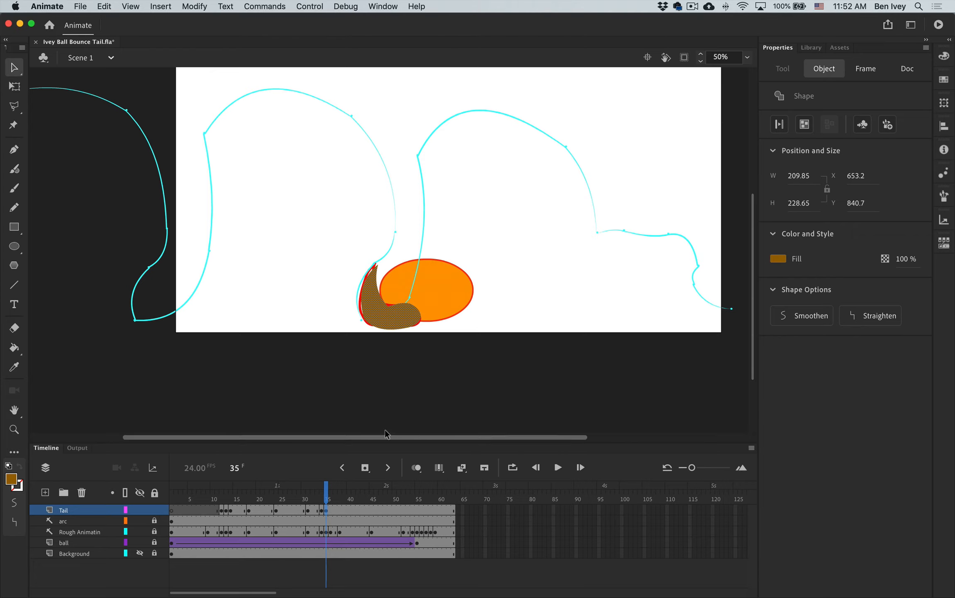
- Scrub through the remaining rough tail drawings up to frame 54
left_click(355, 498)
left_click_drag(357, 500, 413, 536)
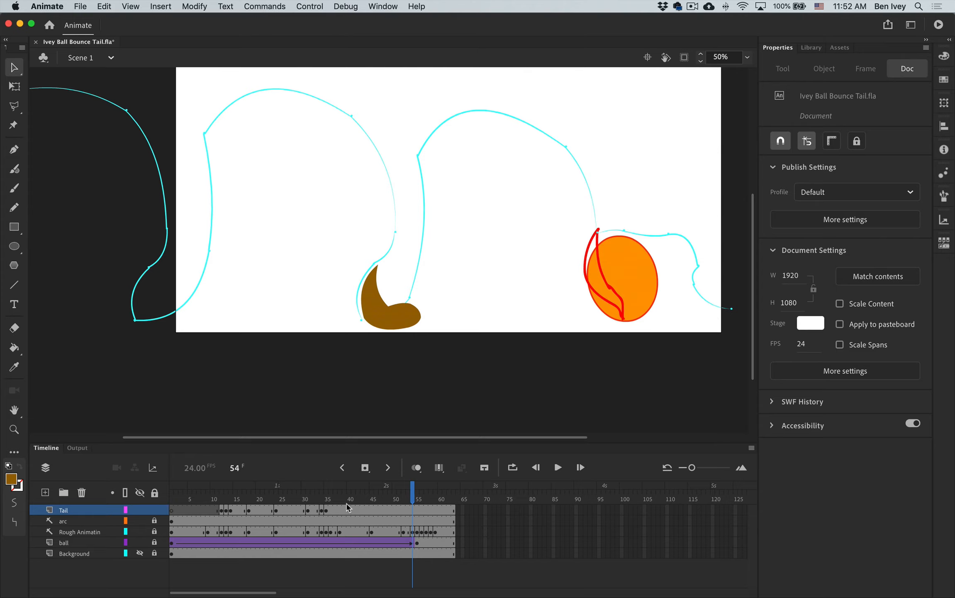
left_click_drag(339, 502, 362, 503)
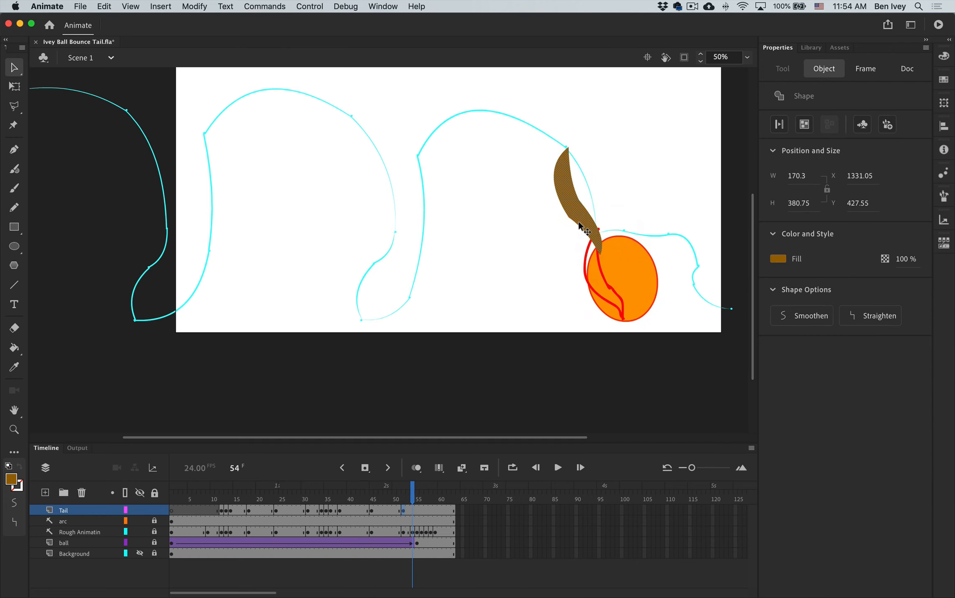
left_click(324, 513)
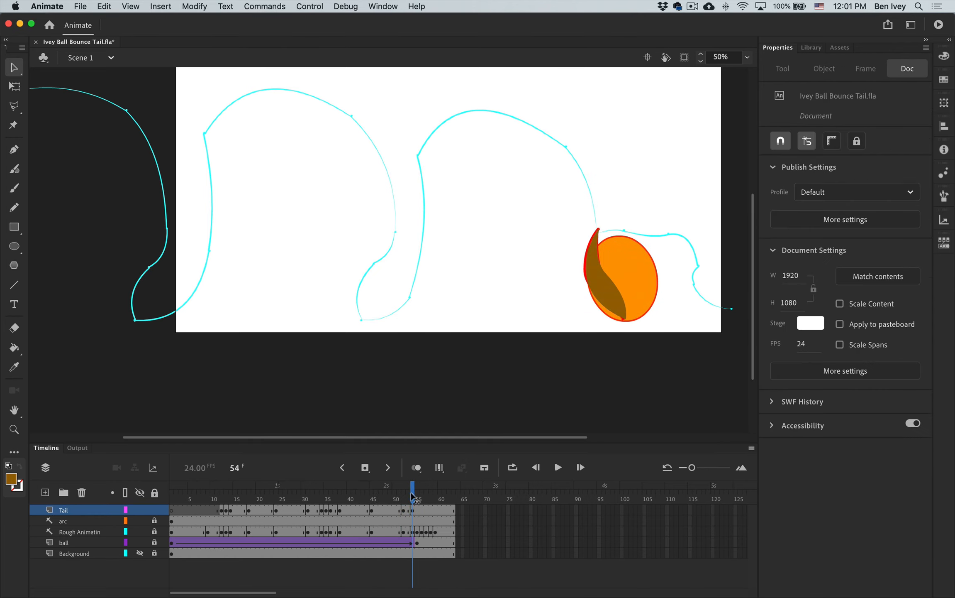
mouse_move(412, 496)
left_mouse_down()
mouse_move(373, 496)
mouse_move(412, 497)
left_mouse_up()
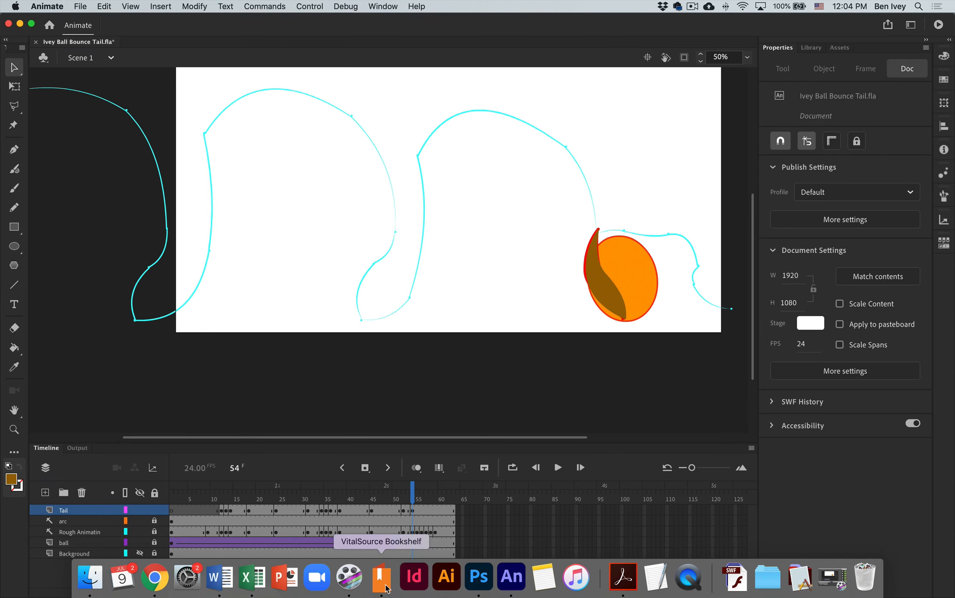
left_click(385, 585)
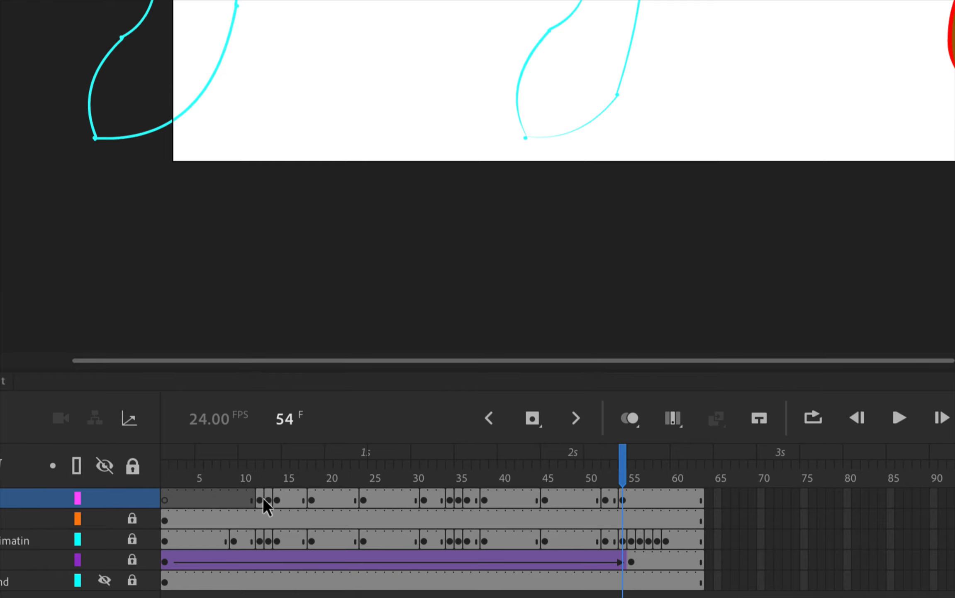
- Select frame 12 of the Tail layer and hide the ball, Rough Animatin and arc layers
left_click(261, 498)
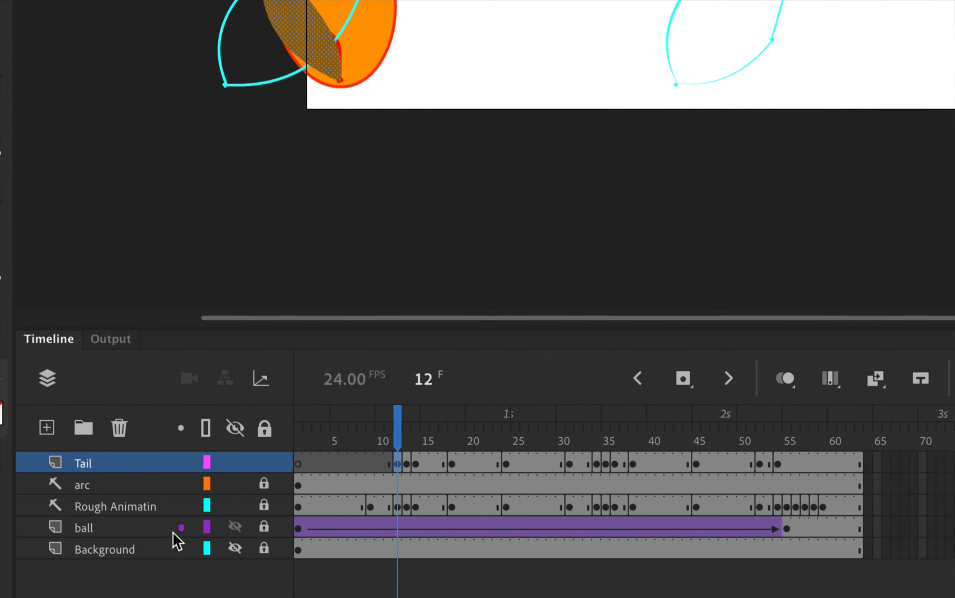
left_click(149, 534)
left_click(235, 527)
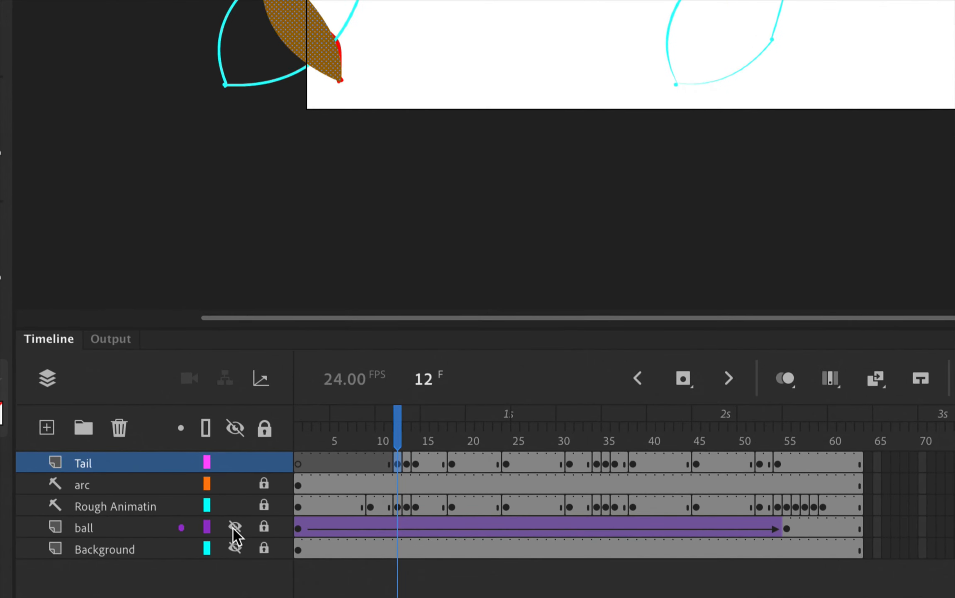
left_click(235, 504)
left_click(235, 483)
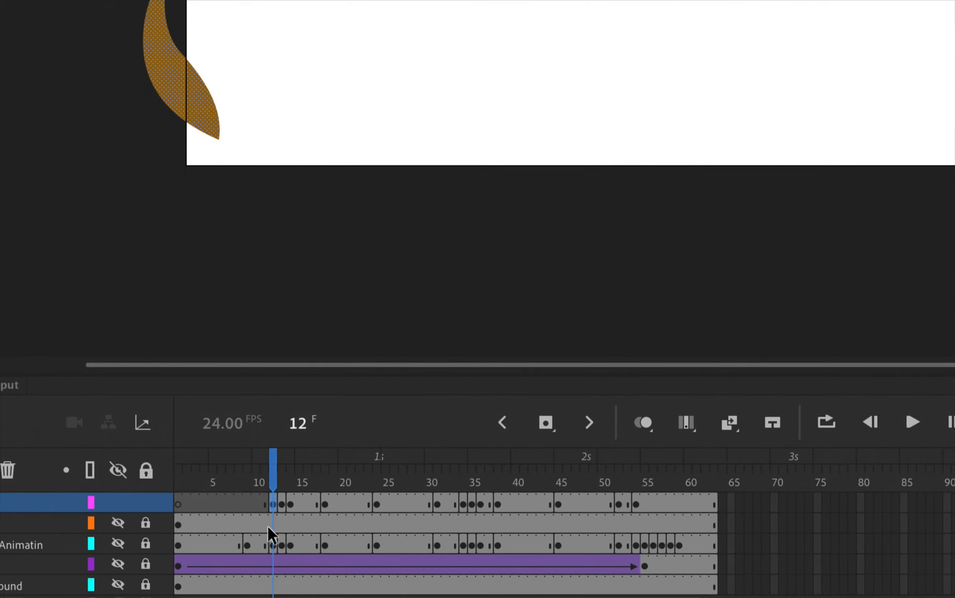
- Turn on onion skinning and select the tail drawing at frame 13 of the Tail layer
left_click(222, 520)
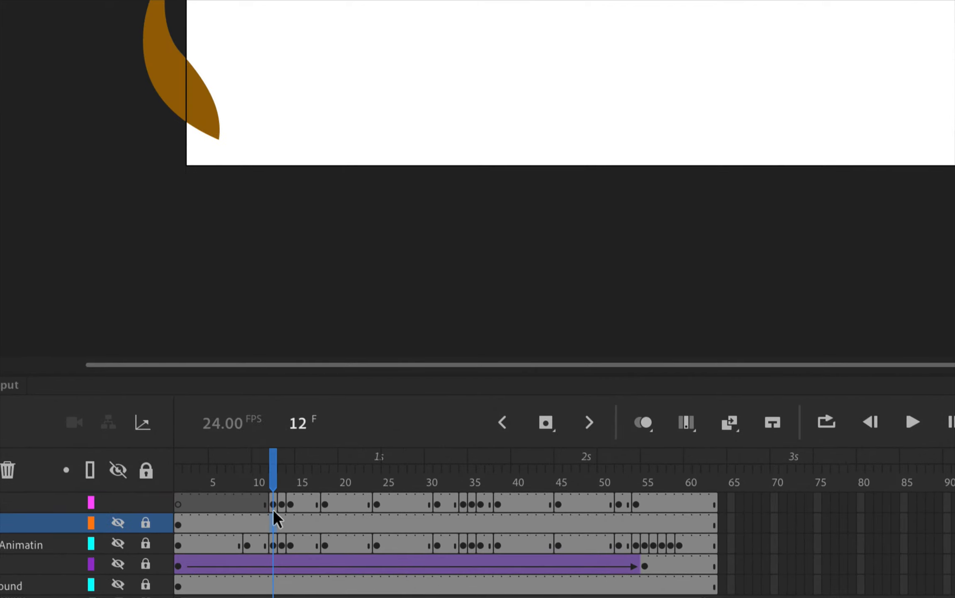
left_click(644, 422)
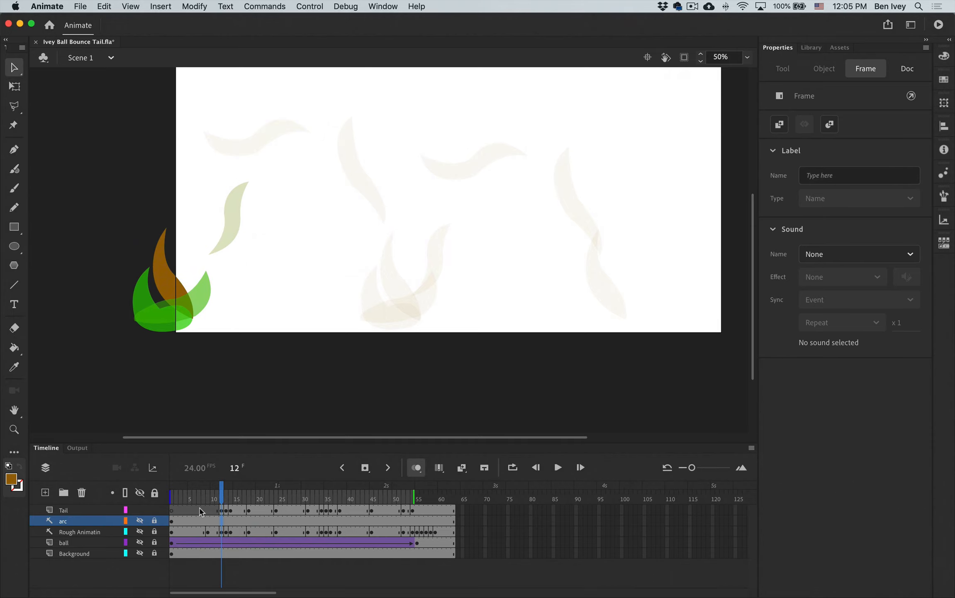
left_click(227, 509)
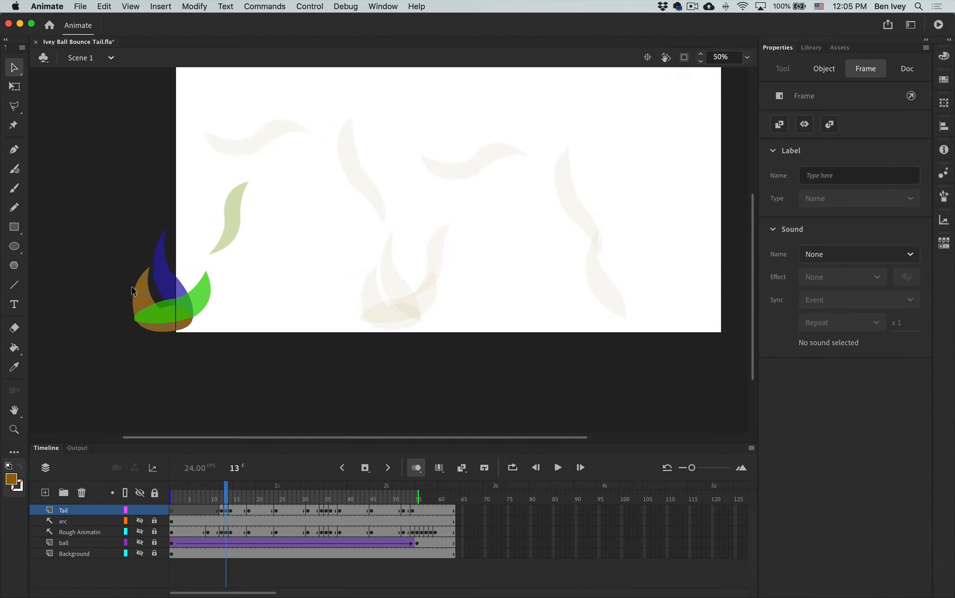
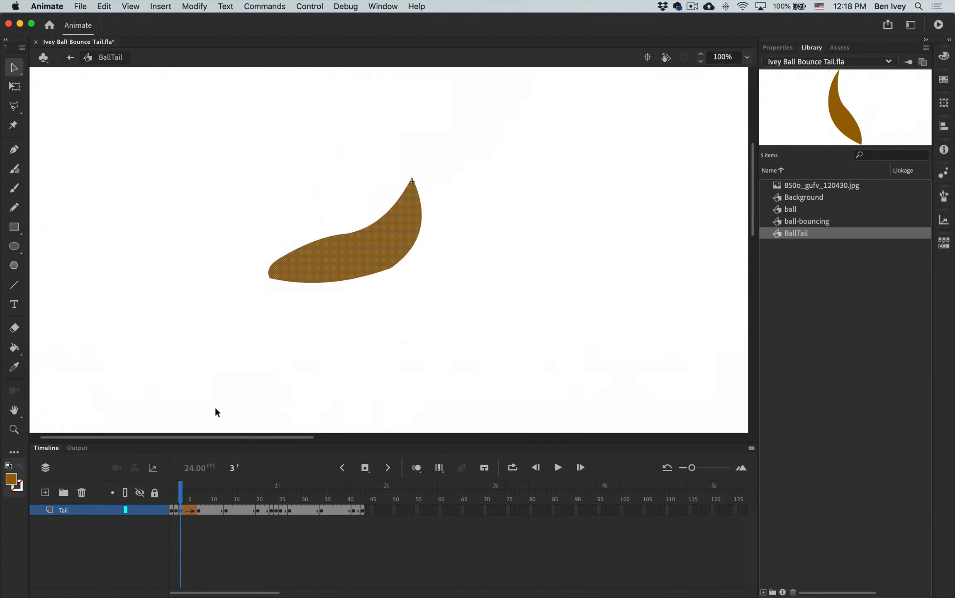
- Step back and forth through frames 3 to 7 of the BallTail symbol to check the tail's shape tween
key("period")
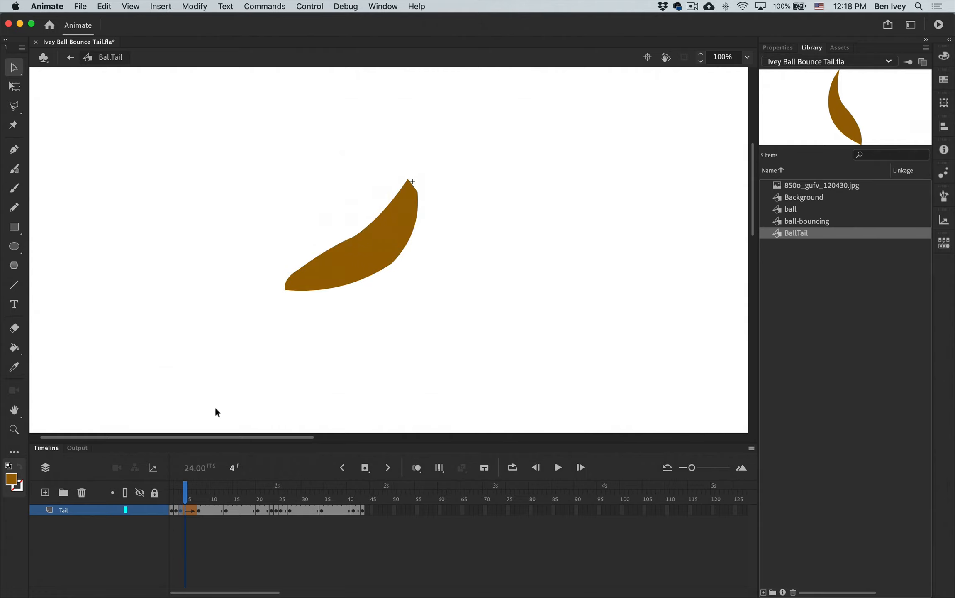
key("period")
key("period")
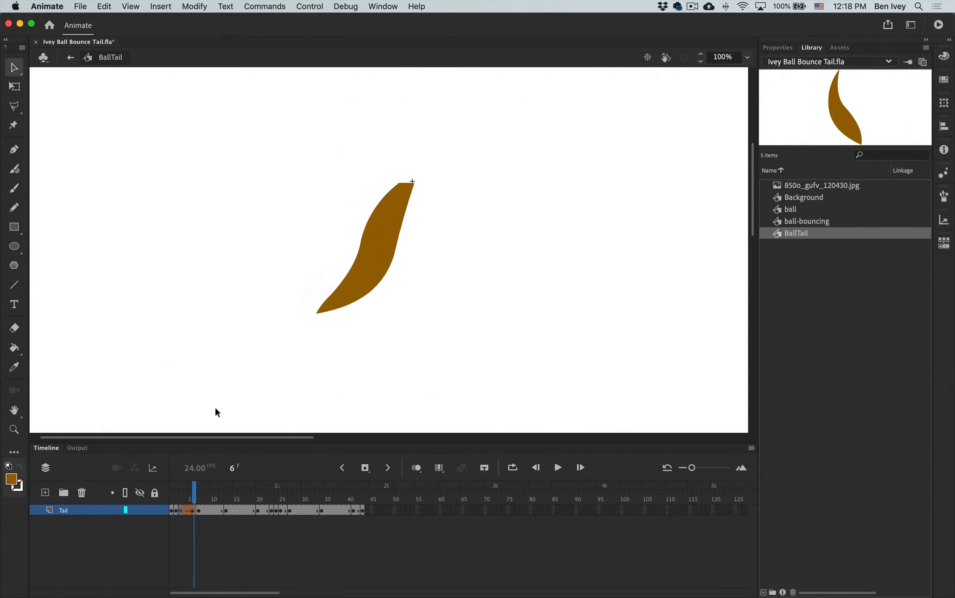
key("period")
key("comma")
key("comma")
key("comma")
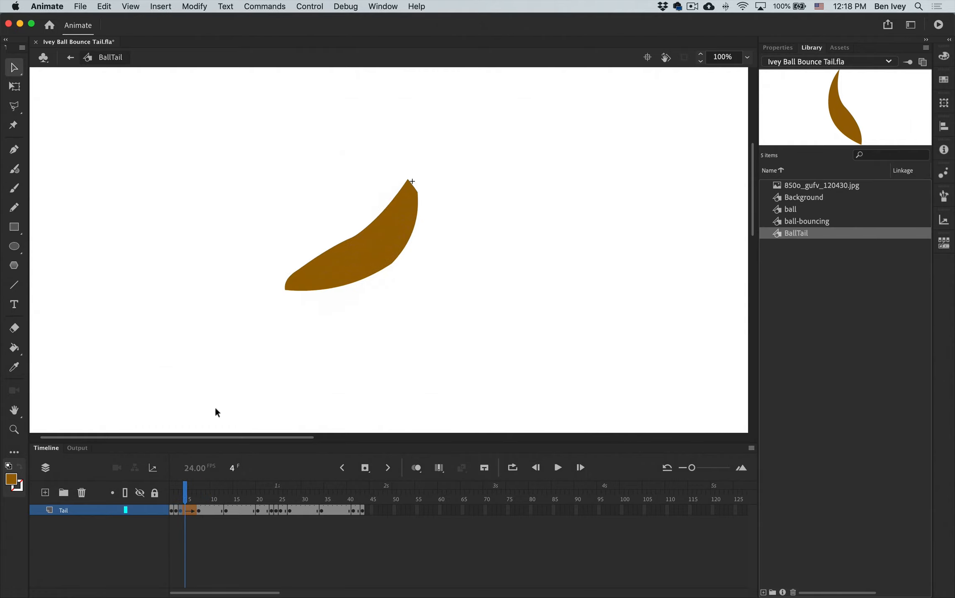
key("comma")
key("period")
key("period")
key("period")
key("period")
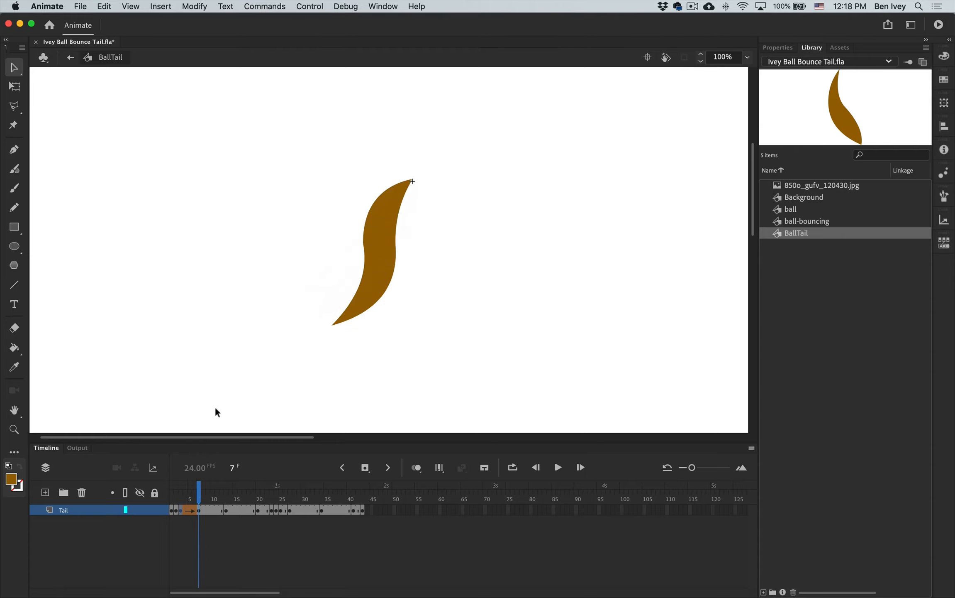
key("comma")
key("comma")
key("comma")
key("comma")
key("period")
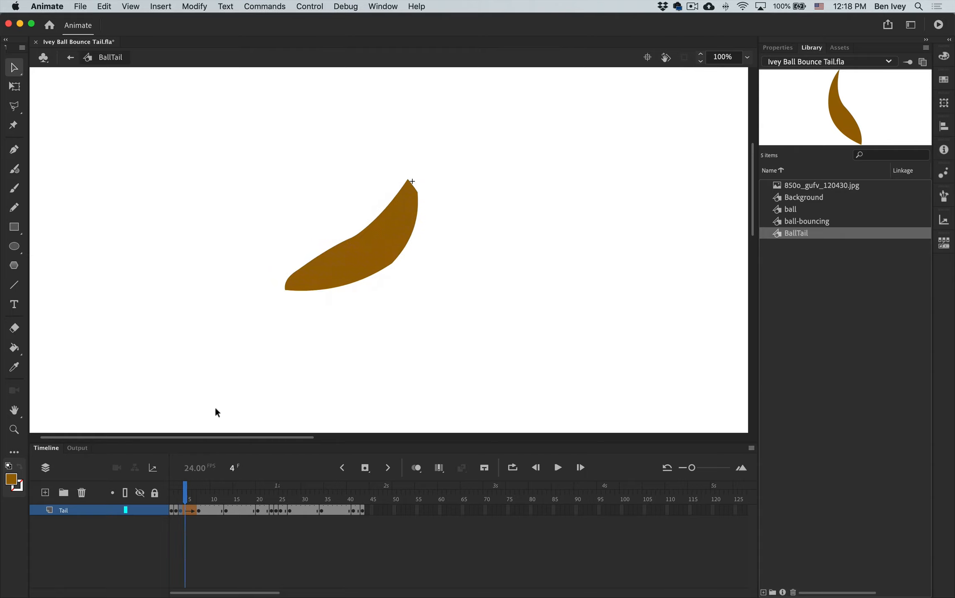
key("period")
key("period")
key("period")
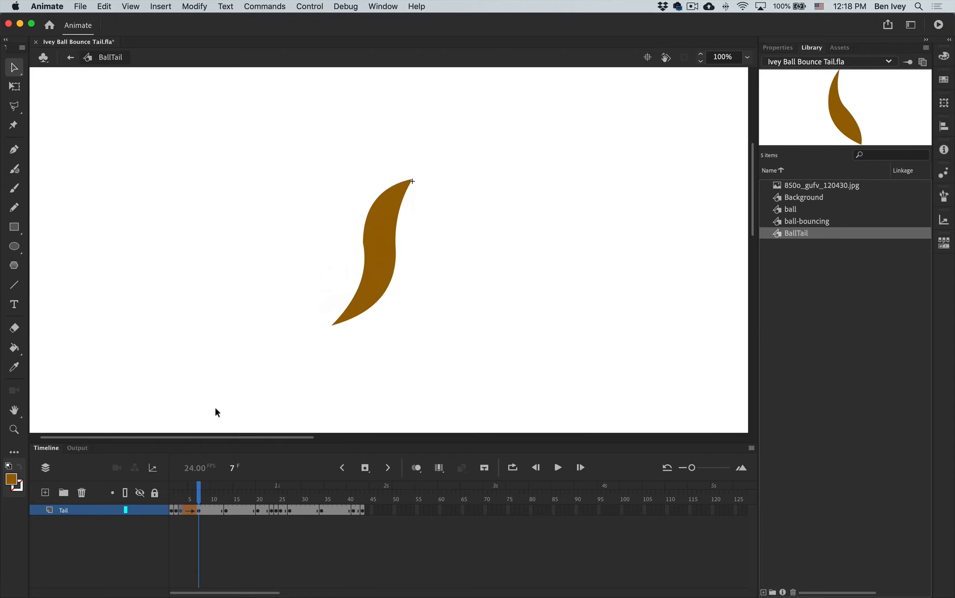
key("comma")
key("comma")
key("comma")
key("comma")
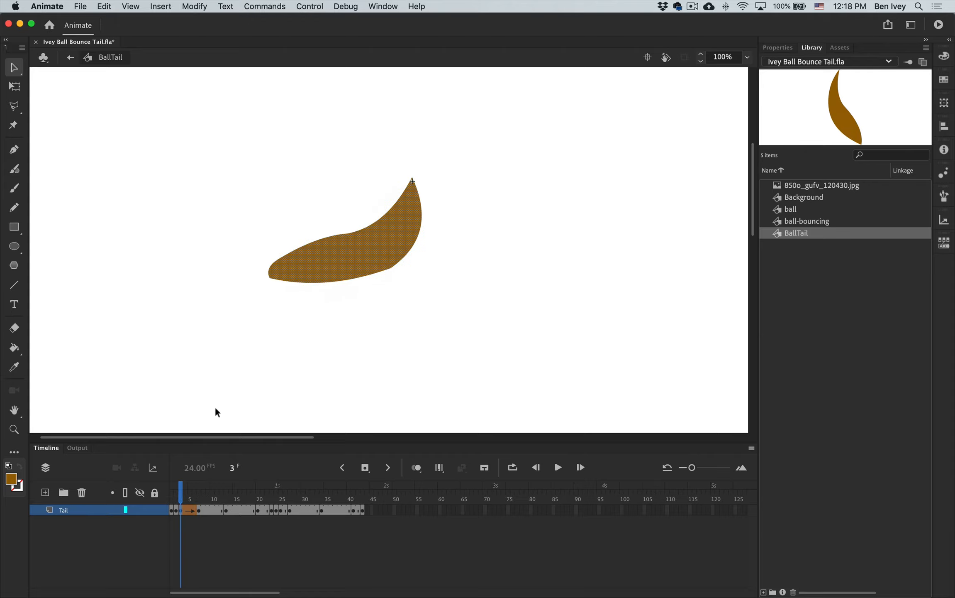
key("period")
key("period")
key("period")
key("period")
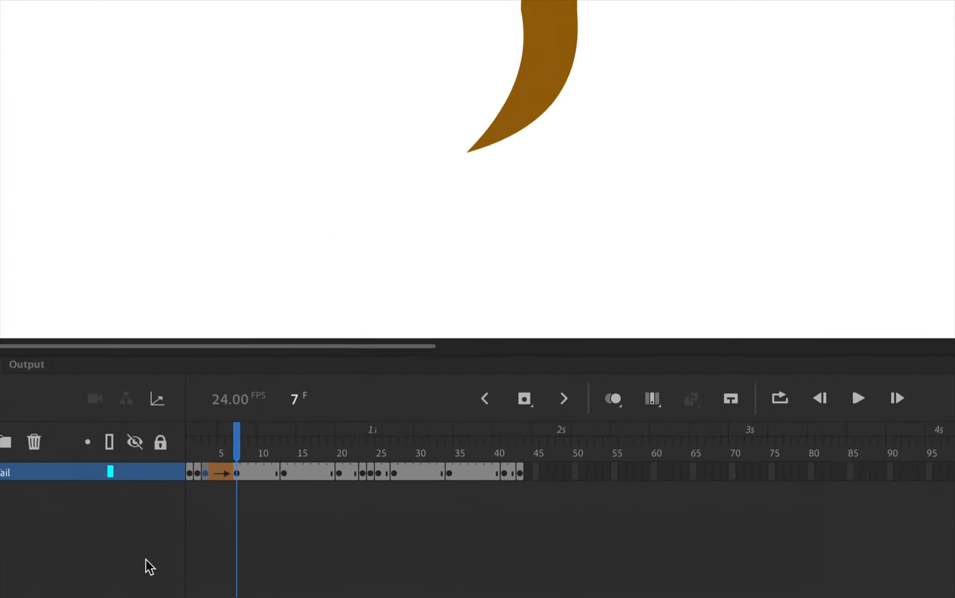
- Create a shape tween on the Tail layer from the keyframe at frame 7 to the keyframe at frame 13
left_click(260, 453)
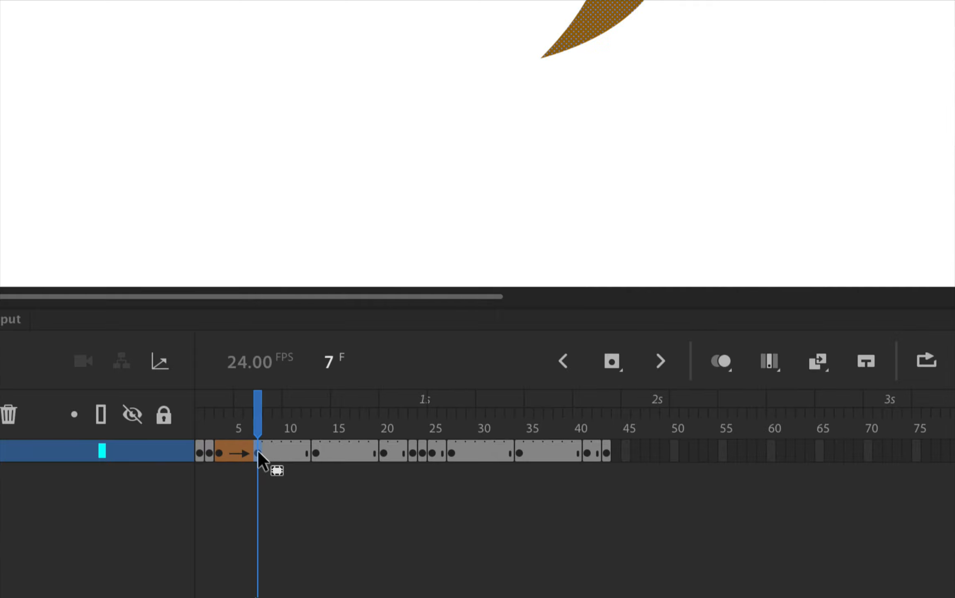
right_click(258, 450)
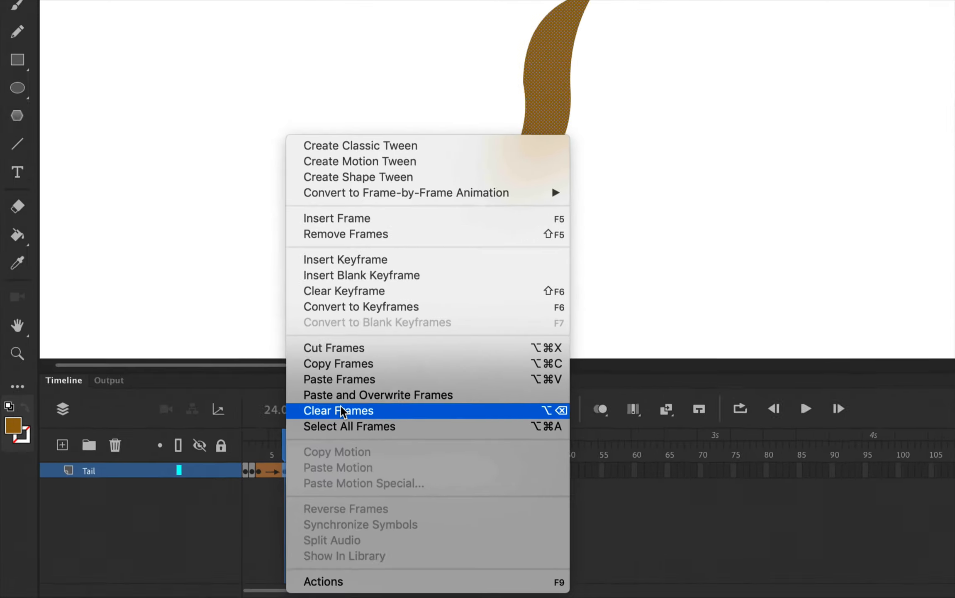
left_click(411, 176)
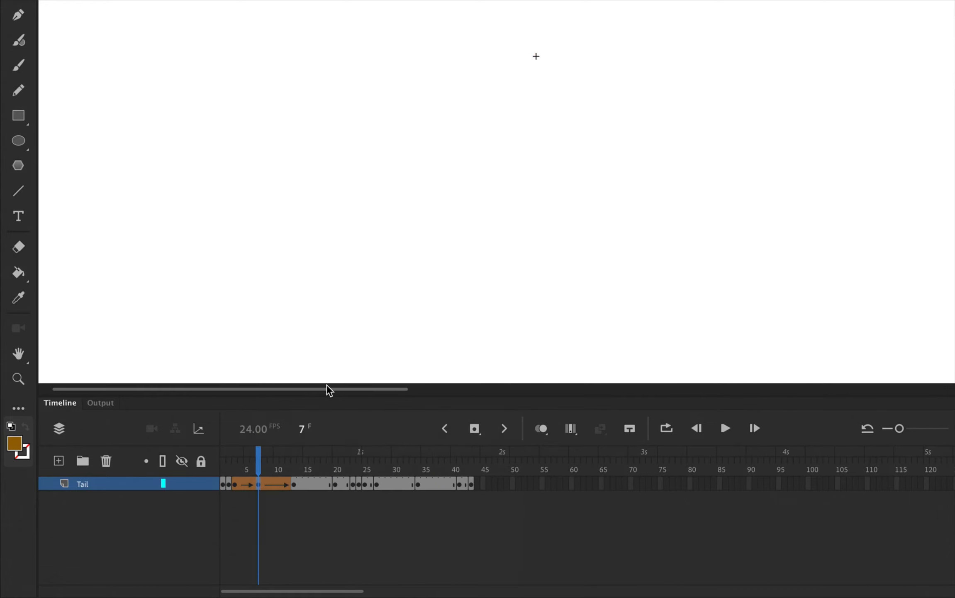
- Step back and forth between frames 7 and 14 to check how the tail morphs in the shape tween
left_click(298, 469)
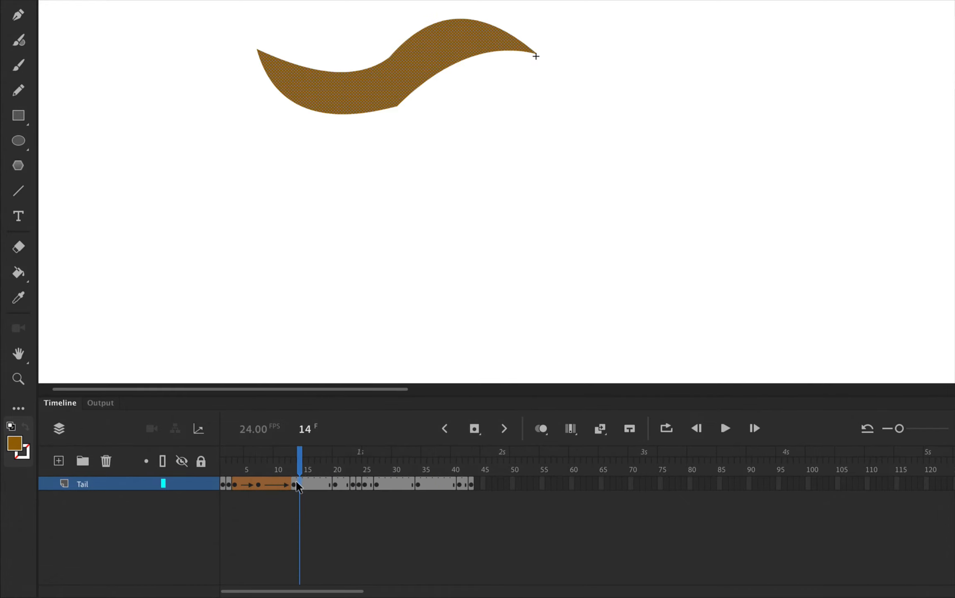
left_click(258, 485)
key("period")
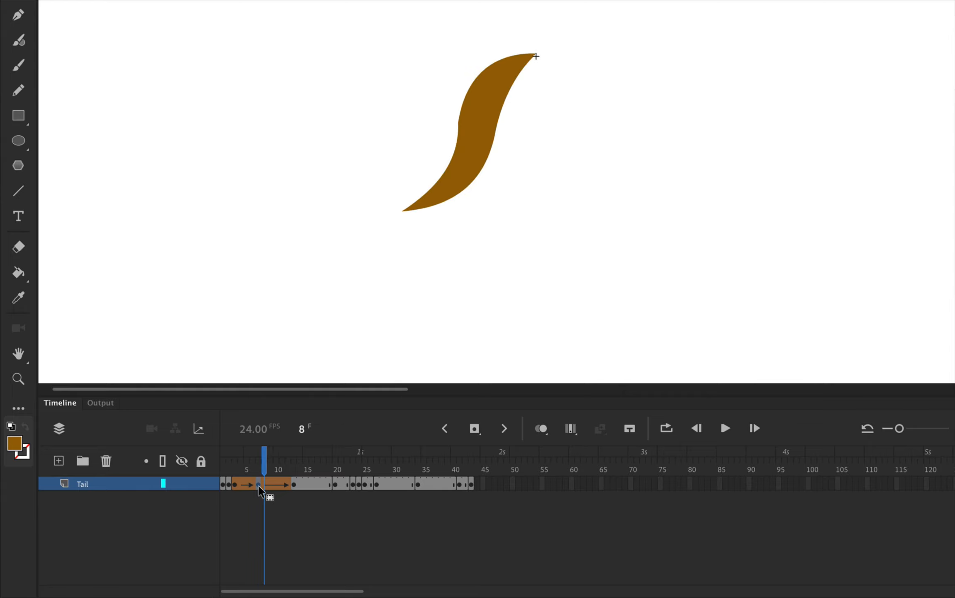
key("period")
key("period")
key("period")
key("period")
key("period")
key("period")
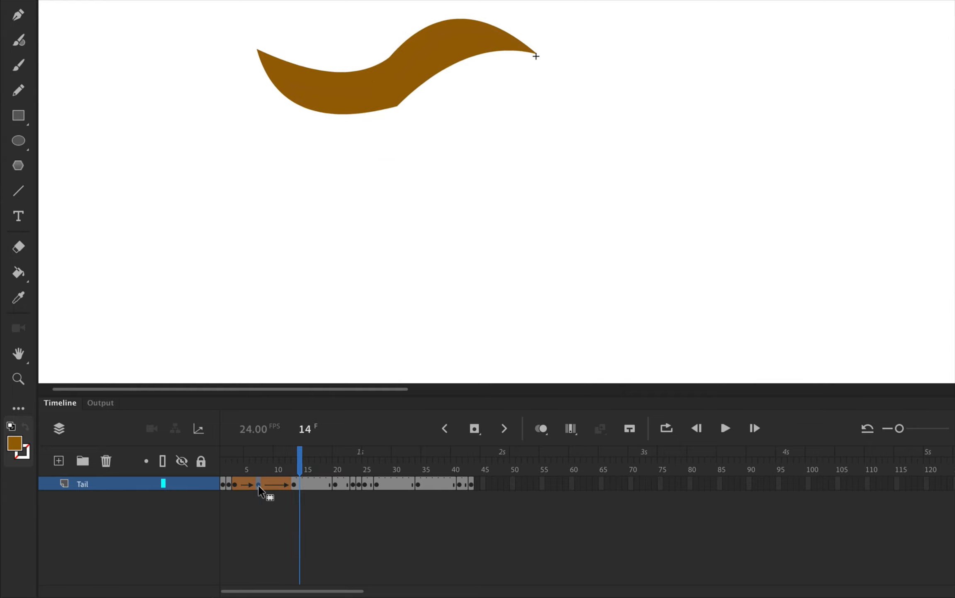
key("comma")
key("comma")
key("comma")
key("comma")
key("comma")
key("comma")
key("comma")
key("period")
key("period")
key("period")
key("period")
key("period")
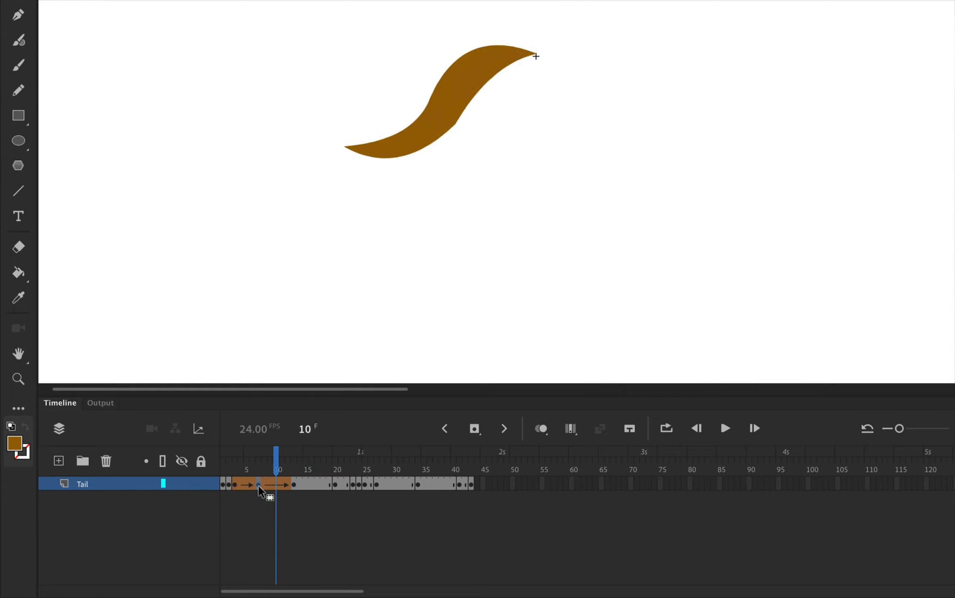
- Create a shape tween on the Tail layer from the keyframe at frame 13 to the keyframe at frame 20
key("period")
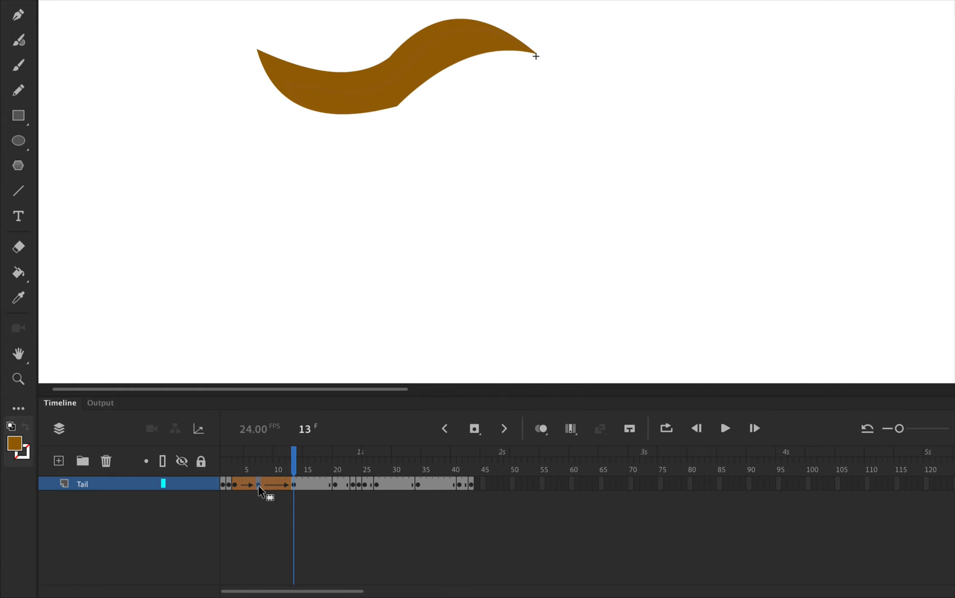
right_click(295, 485)
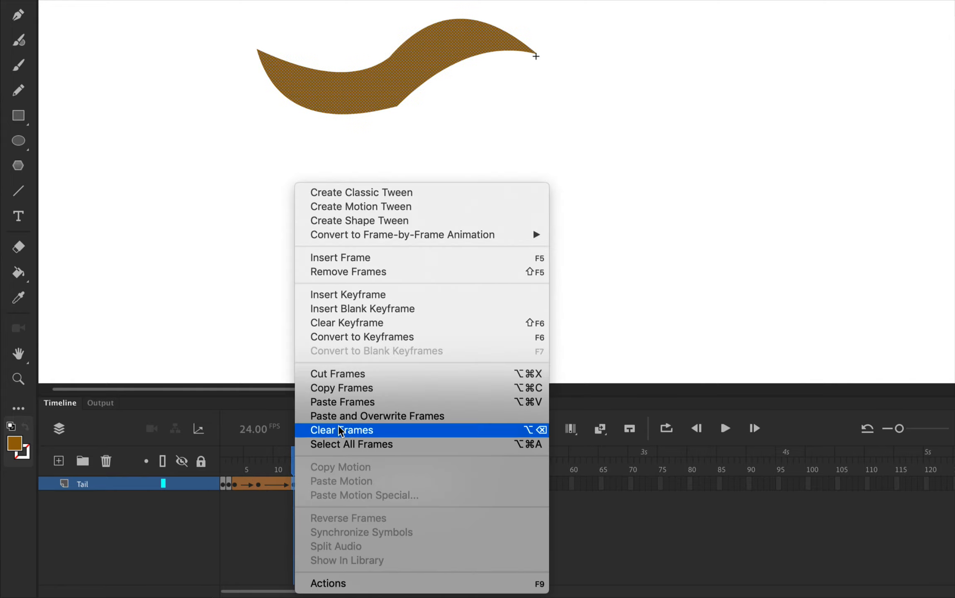
left_click(392, 220)
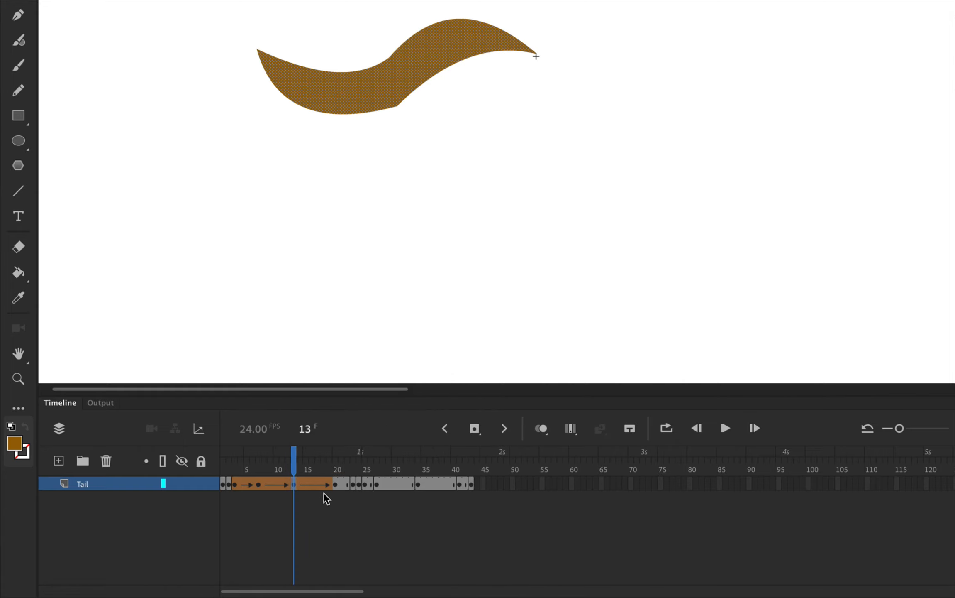
- Step back and forth through frames 13 to 21 to check the tail's in-between shapes
key("period")
key("period")
key("period")
key("period")
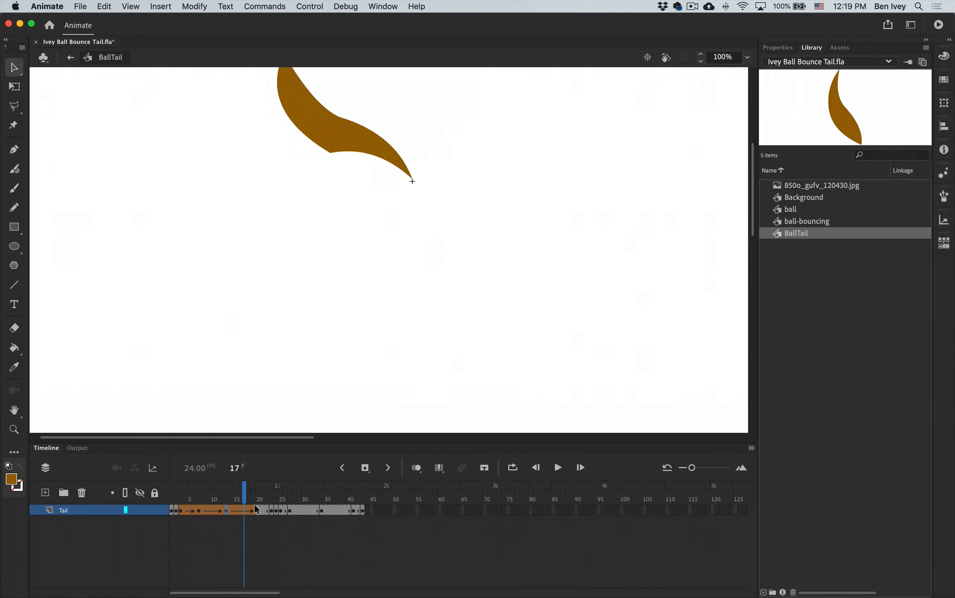
key("period")
key("period")
key("period")
key("period")
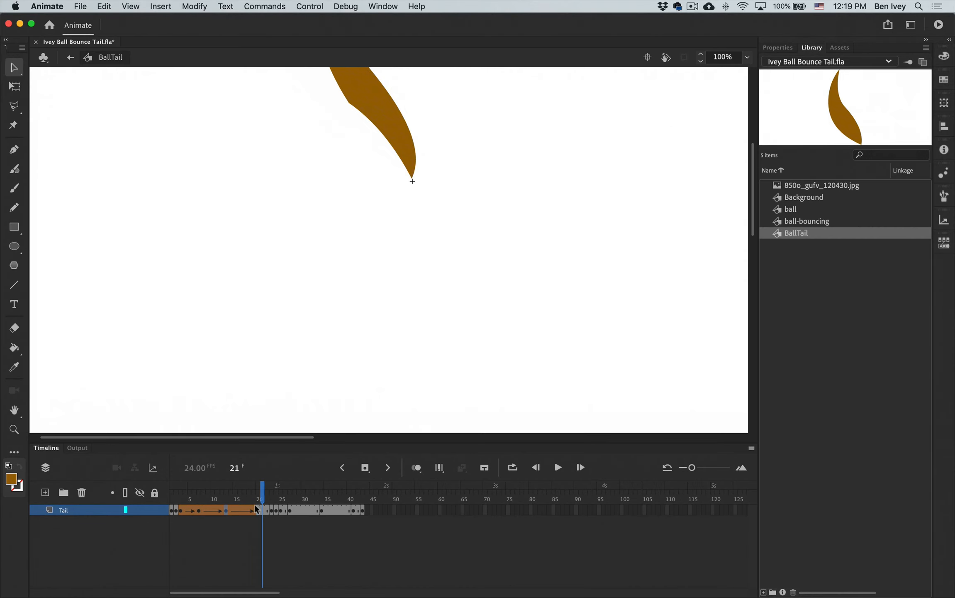
key("comma")
key("comma")
key("comma")
key("comma")
key("comma")
key("comma")
key("period")
key("period")
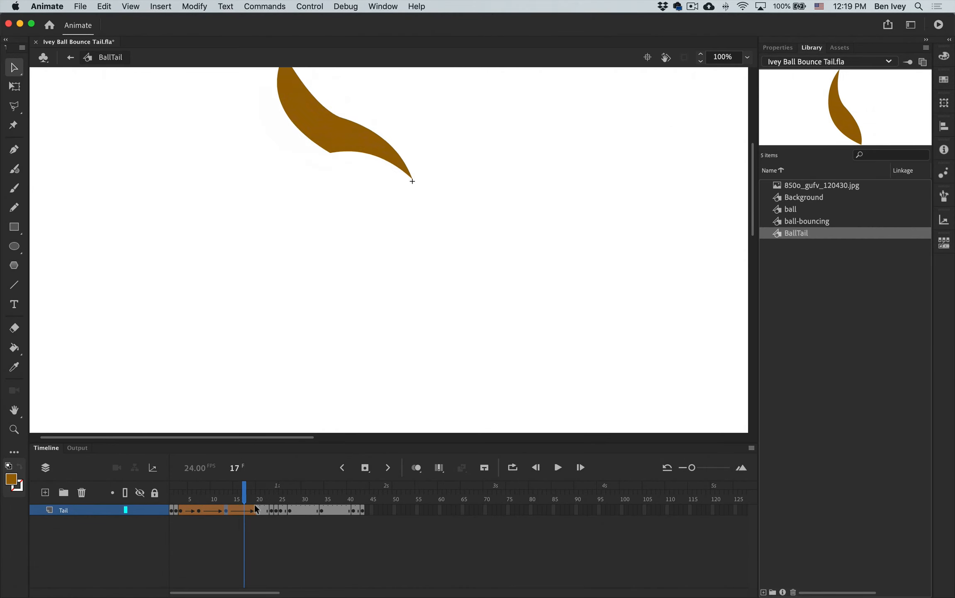
key("period")
key("period")
key("period")
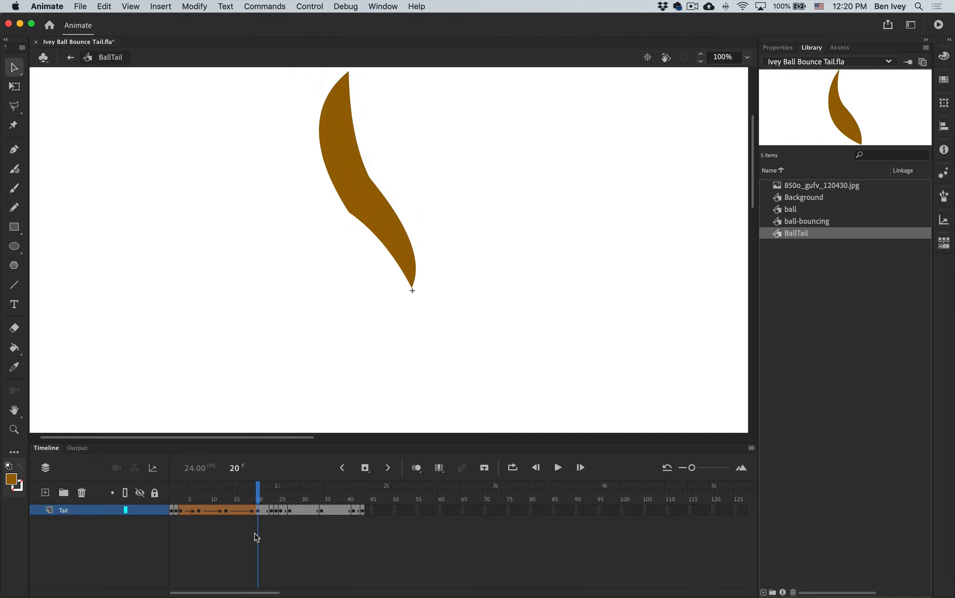
- Create a shape tween on the Tail layer from the keyframe at frame 20 to the keyframe at frame 23
left_click(258, 511)
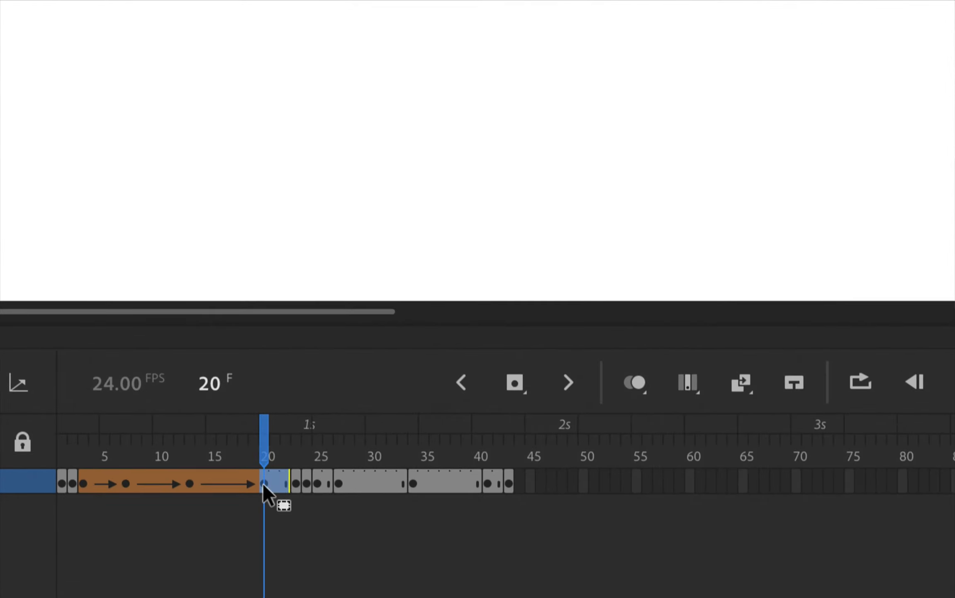
right_click(262, 483)
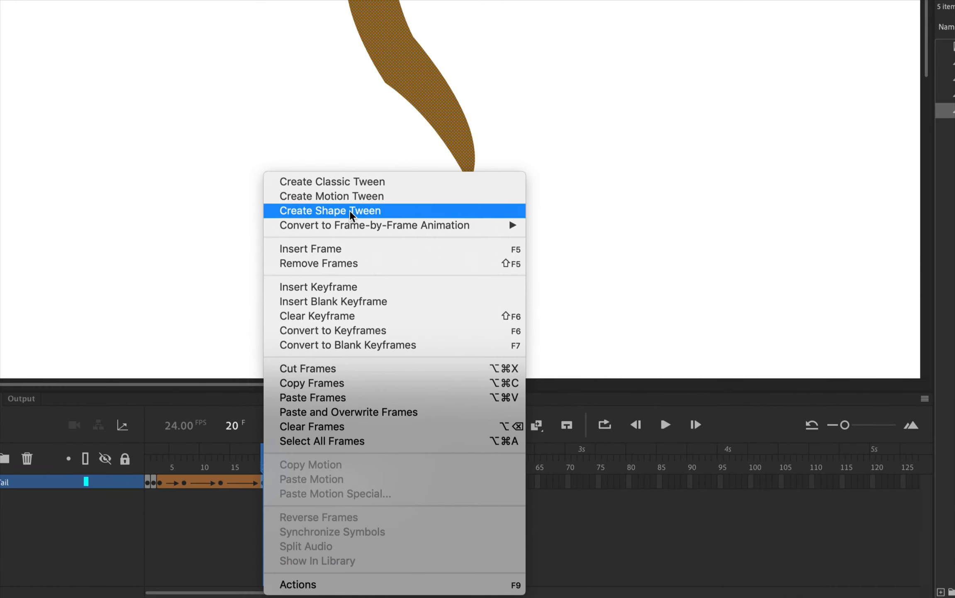
left_click(358, 211)
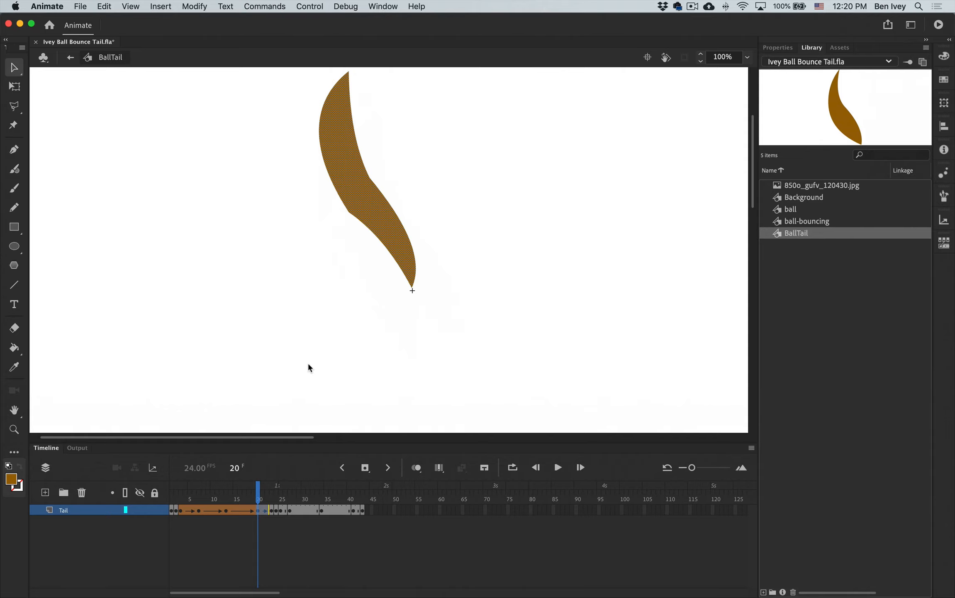
- Step back and forth between frames 20 and 23 to examine how the tail shape morphs
key("period")
key("period")
key("period")
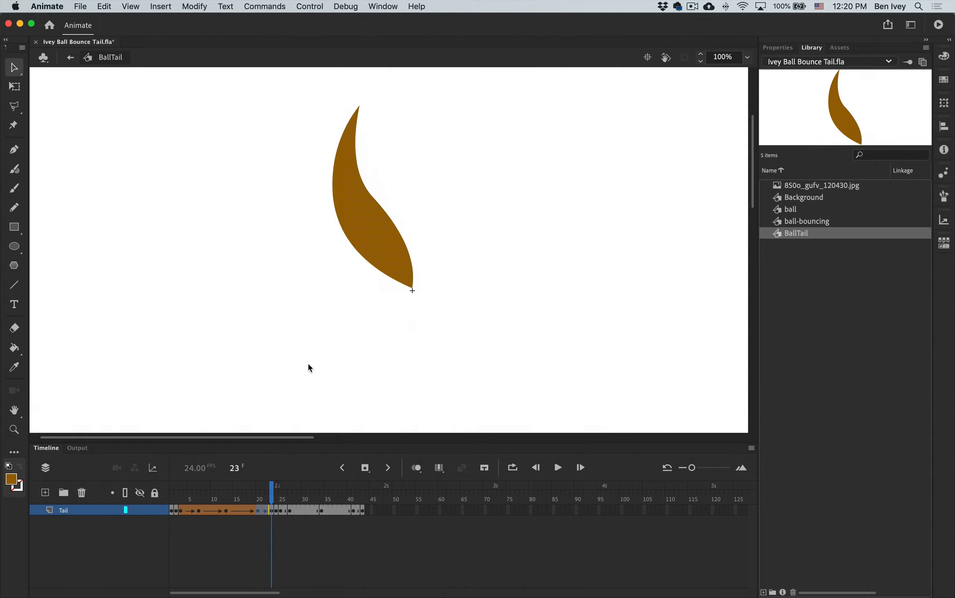
key("comma")
key("comma")
key("comma")
key("period")
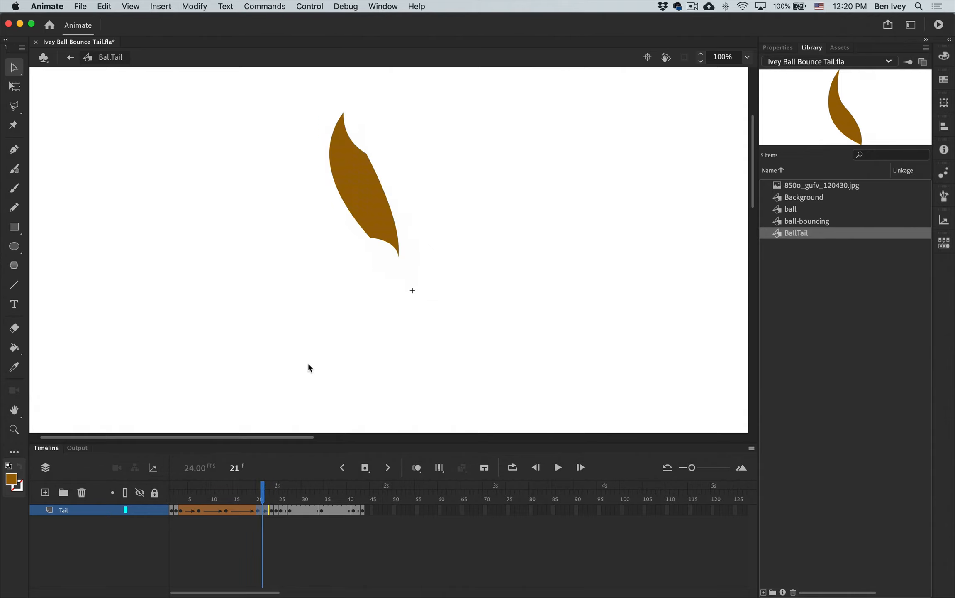
key("period")
key("period")
key("comma")
key("comma")
key("comma")
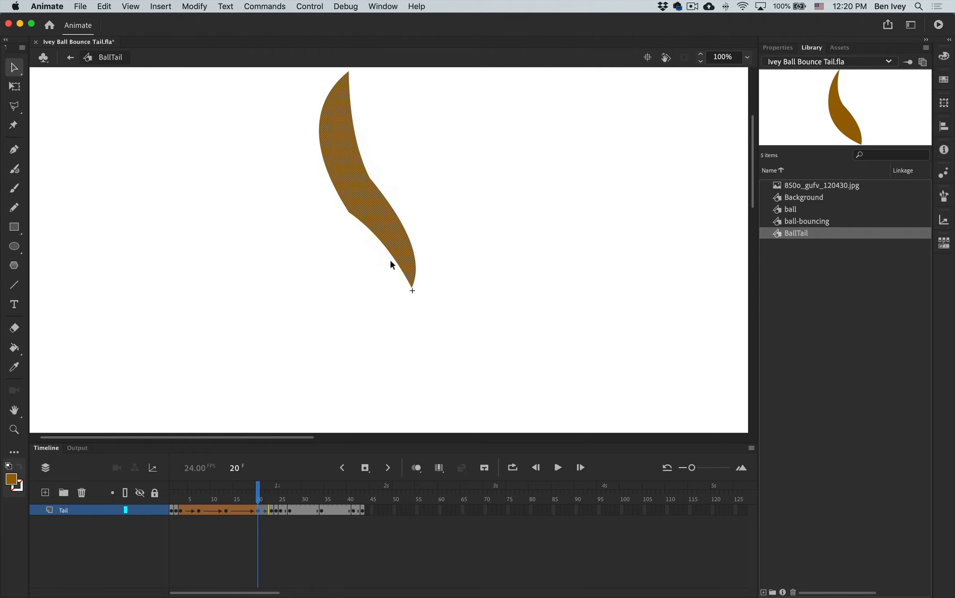
- Add a shape hint to the Tail keyframe at frame 20 and place it on the tail's lower tip
scroll(390, 287, "up", 5)
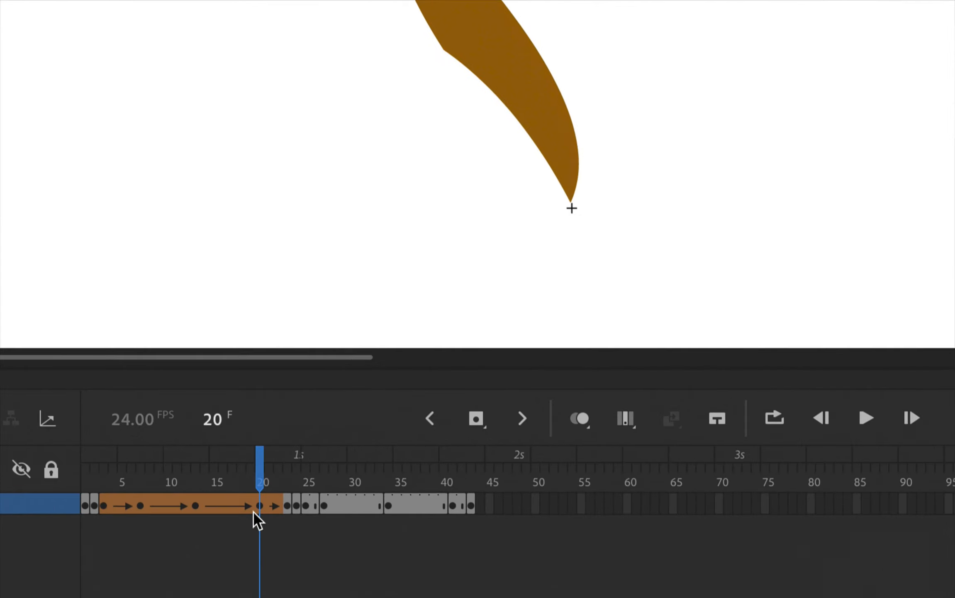
left_click(258, 506)
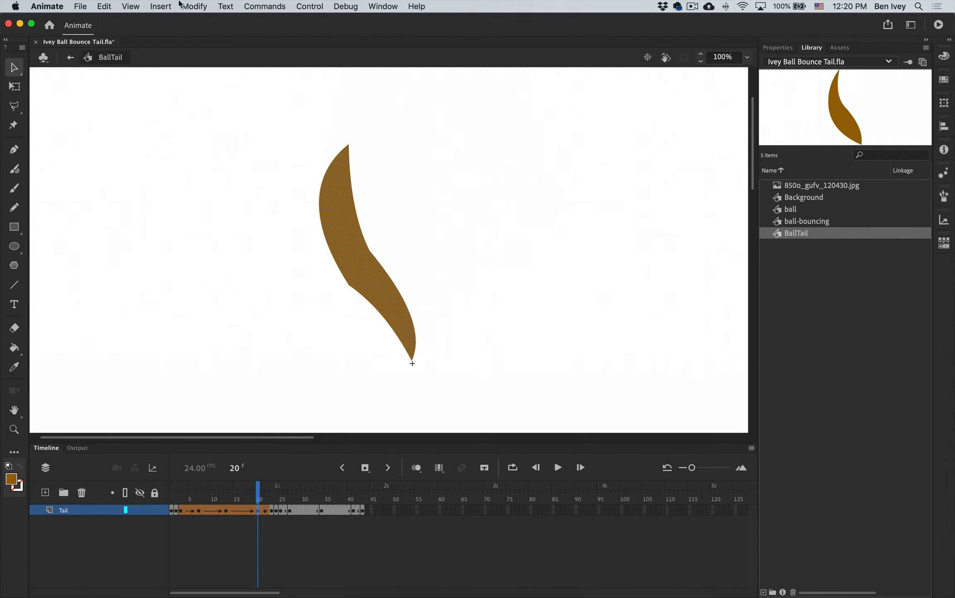
left_click(193, 7)
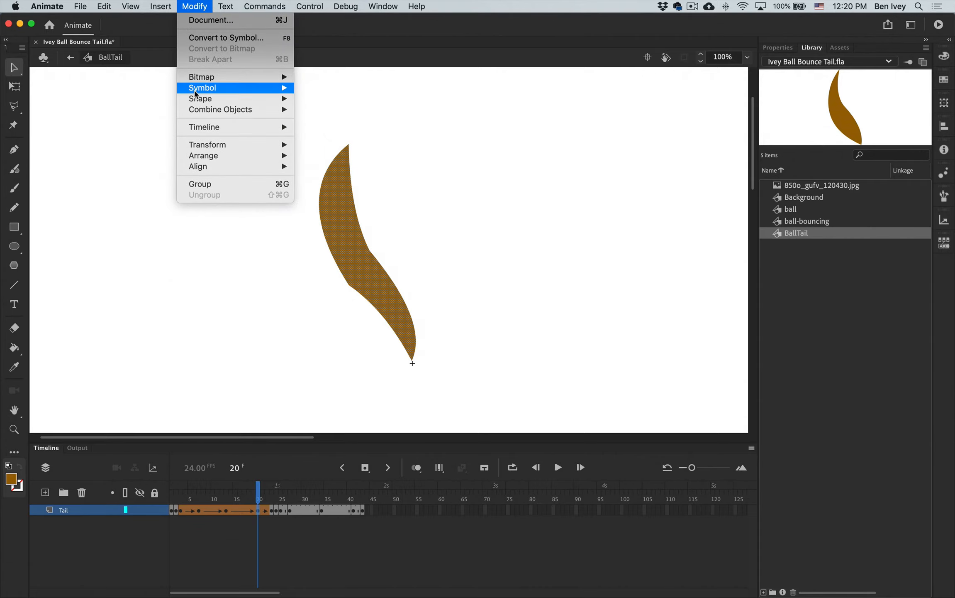
mouse_move(200, 99)
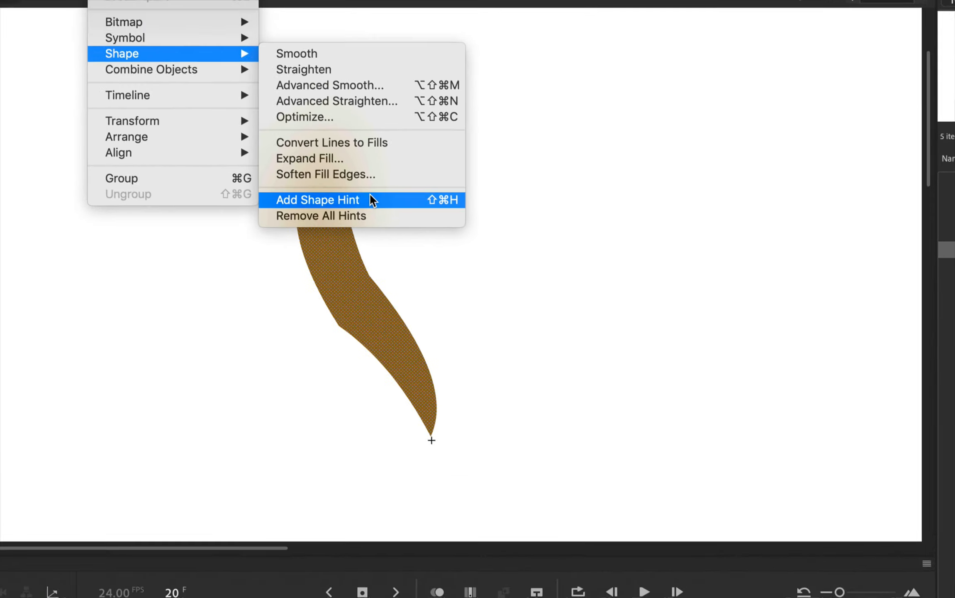
left_click(368, 190)
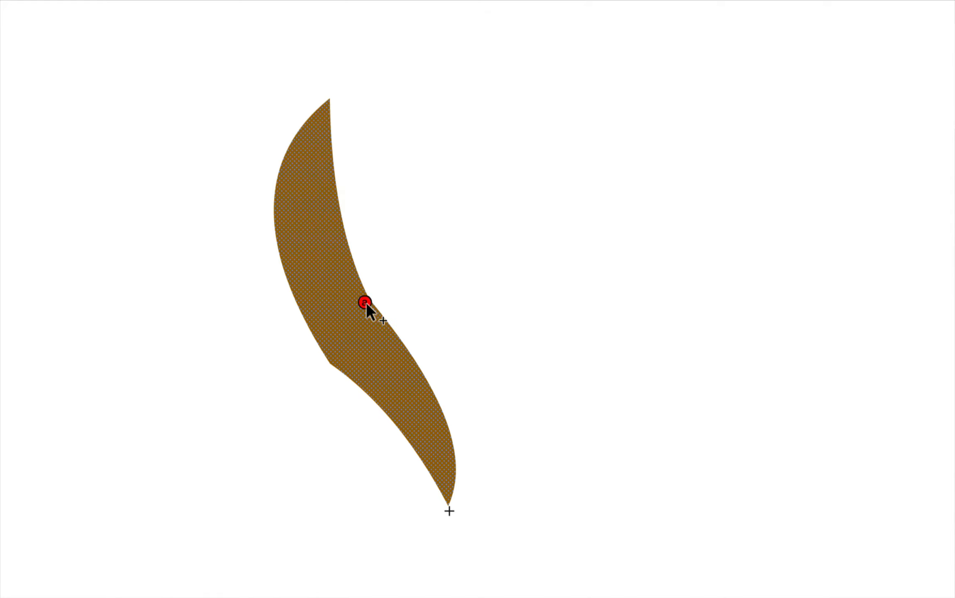
left_click_drag(428, 376, 452, 507)
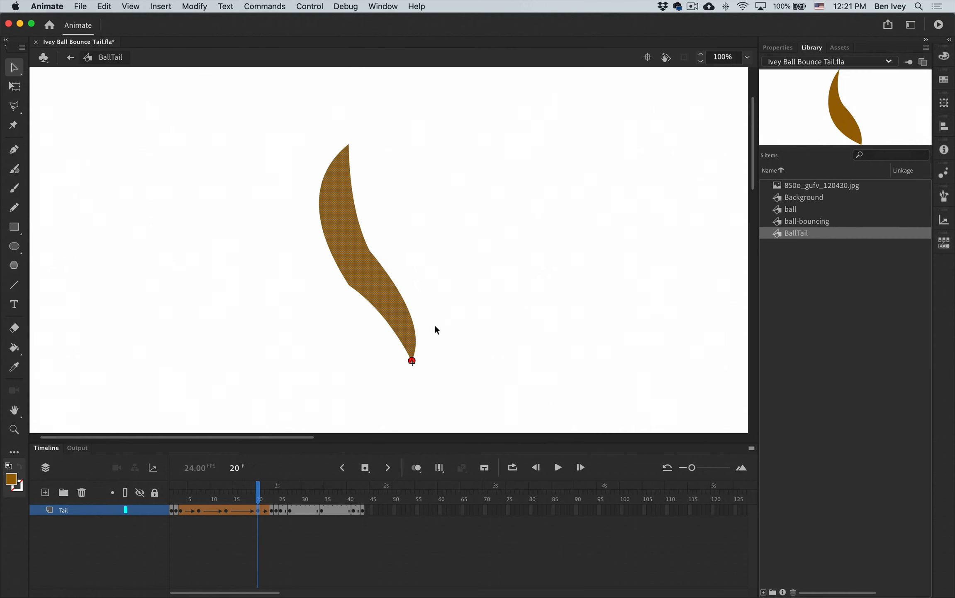
- Add three more shape hints at frame 20 and place them on the tail's right-hand bend, upper tip and left-hand bend
left_click(193, 7)
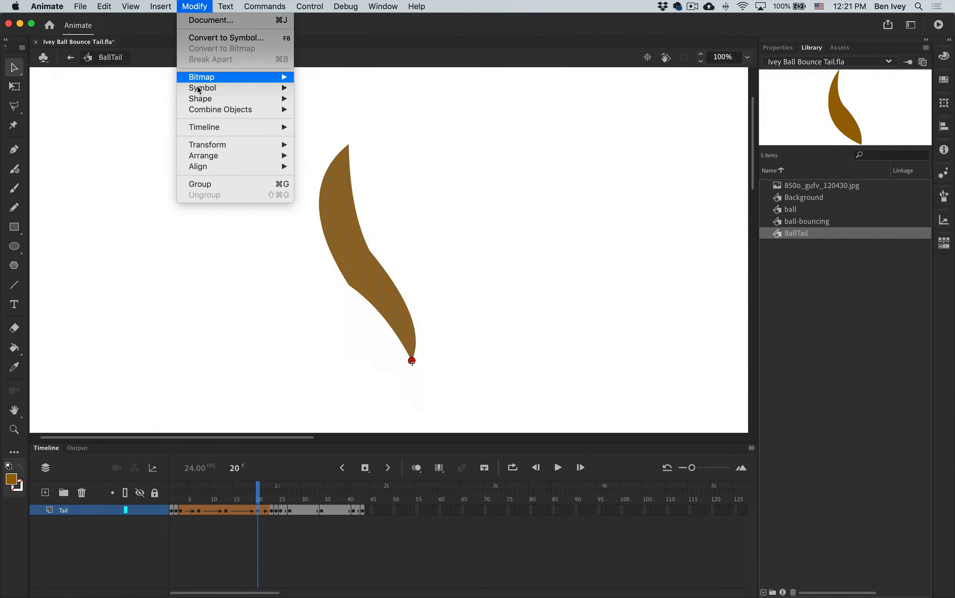
mouse_move(203, 102)
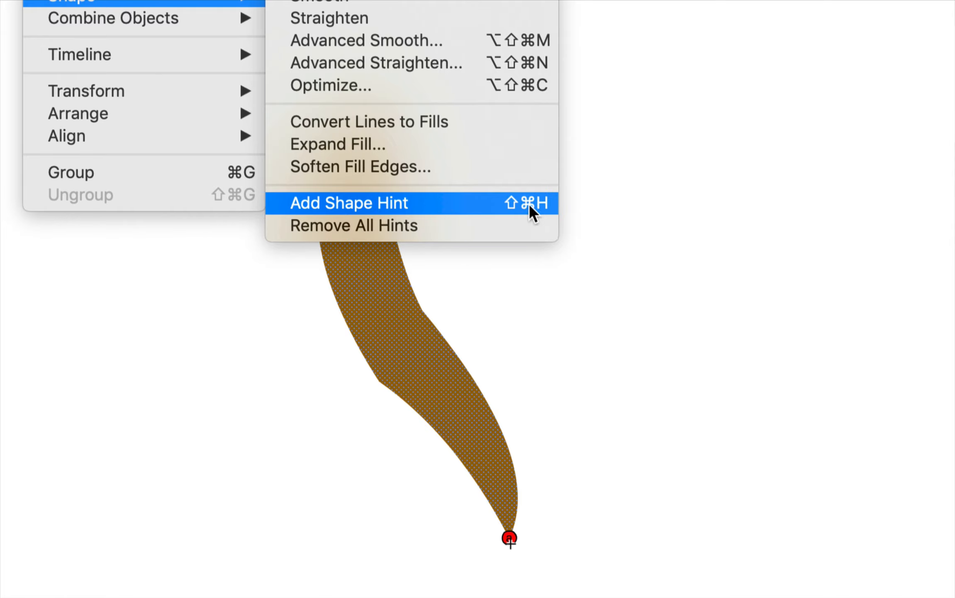
left_click(535, 206)
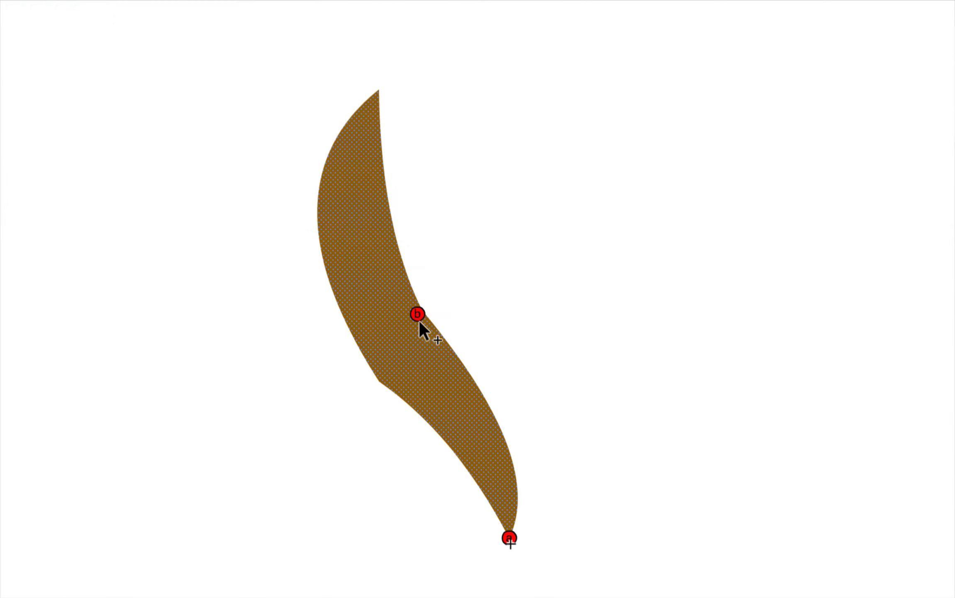
left_click_drag(401, 341, 407, 317)
key("ctrl+shift+h")
left_click_drag(417, 314, 379, 88)
key("ctrl+shift+h")
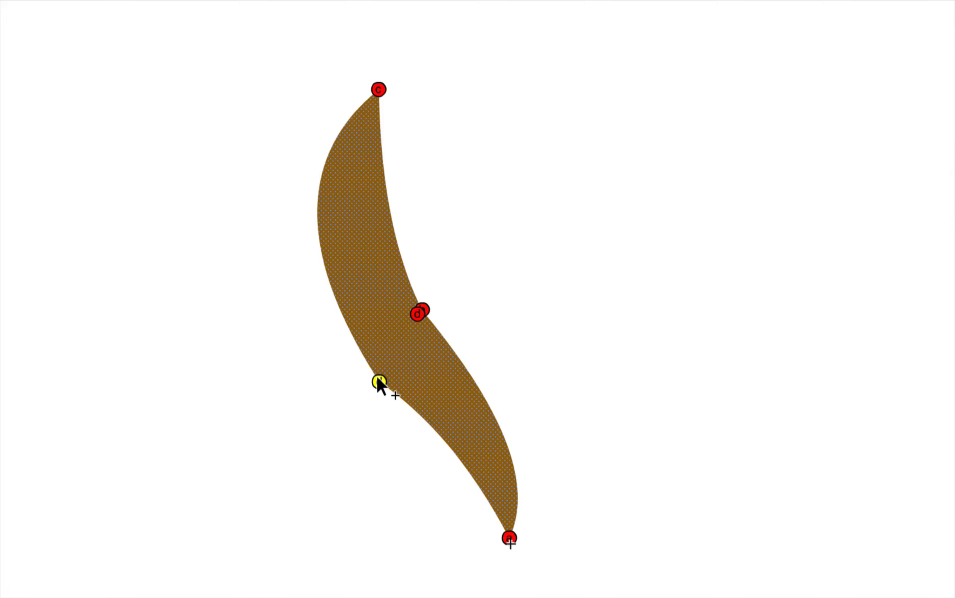
left_click_drag(378, 380, 378, 381)
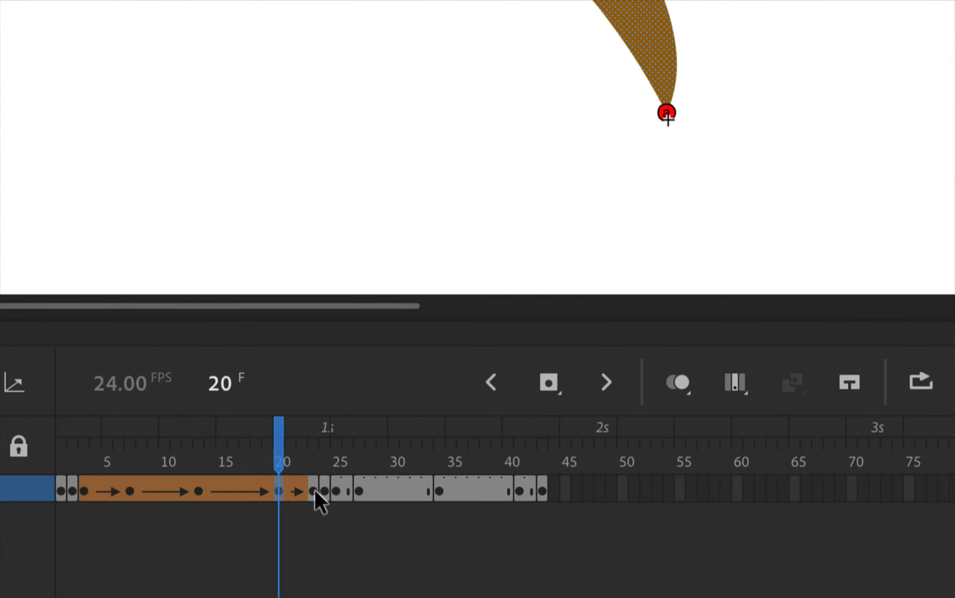
- At frame 23, move the four shape hints onto the matching lower tip, right-hand bend, upper tip and left-hand edge of the tail
left_click(313, 490)
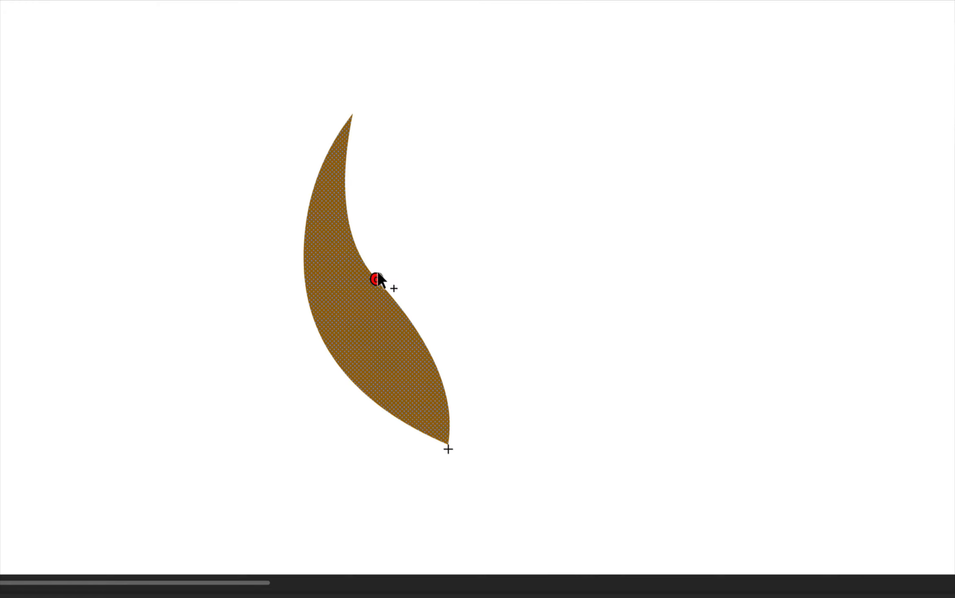
left_click_drag(377, 279, 317, 328)
left_click_drag(376, 279, 443, 443)
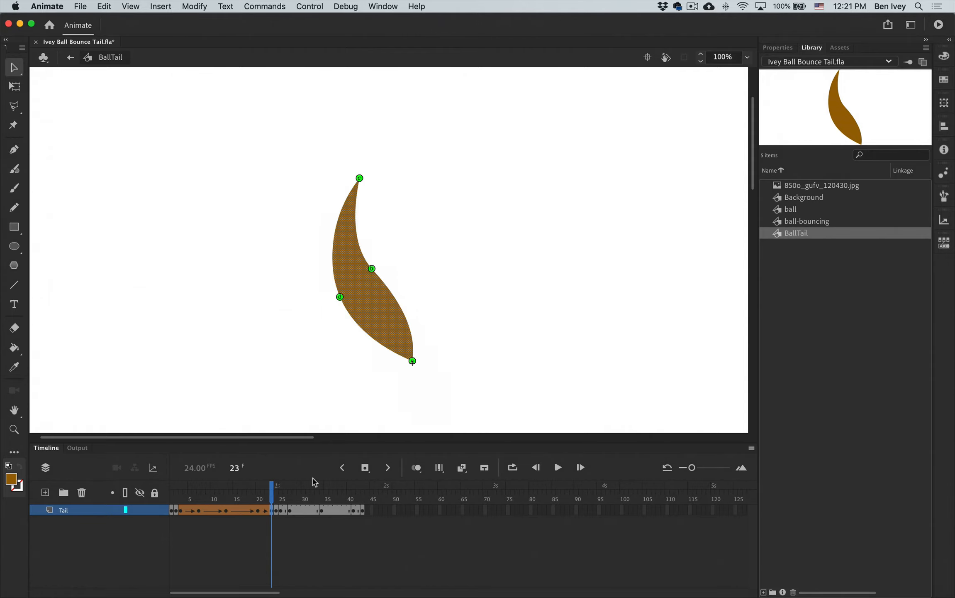
- Step back and forth from frame 20 to frame 24 to check the tail's morphing with the shape hints
left_click(258, 511)
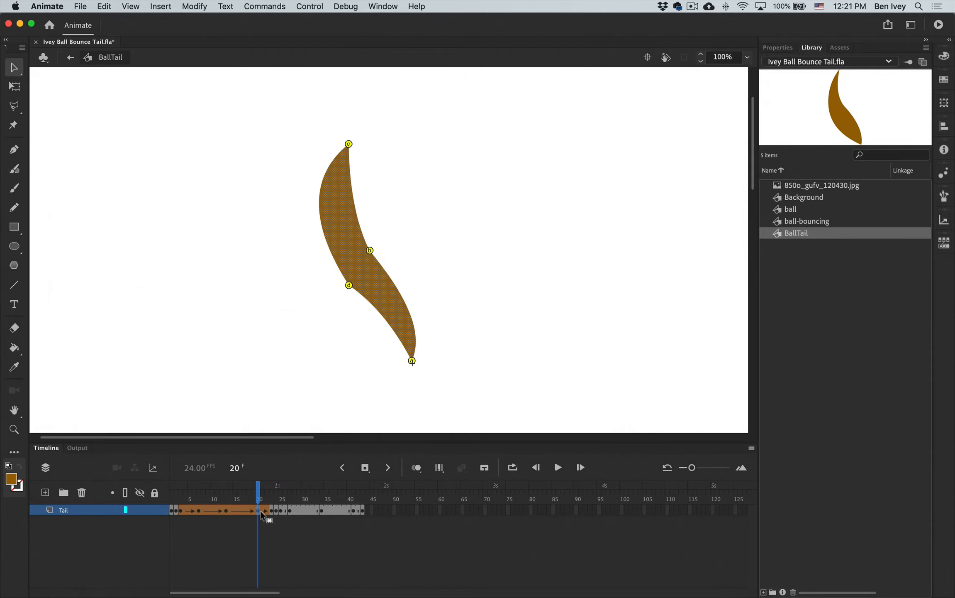
key("period")
key("period")
key("period")
key("period")
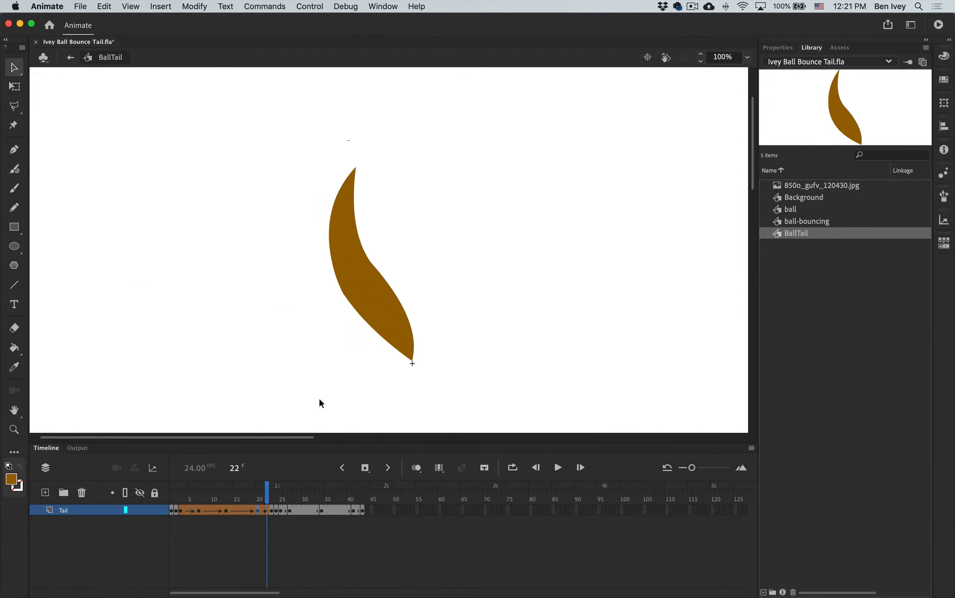
key("comma")
key("comma")
key("comma")
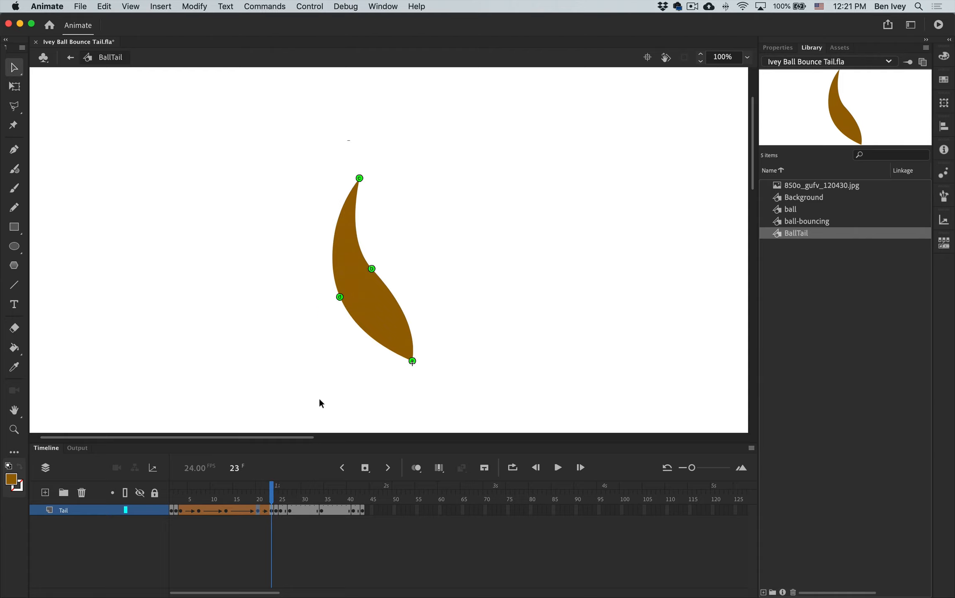
key("period")
key("period")
key("period")
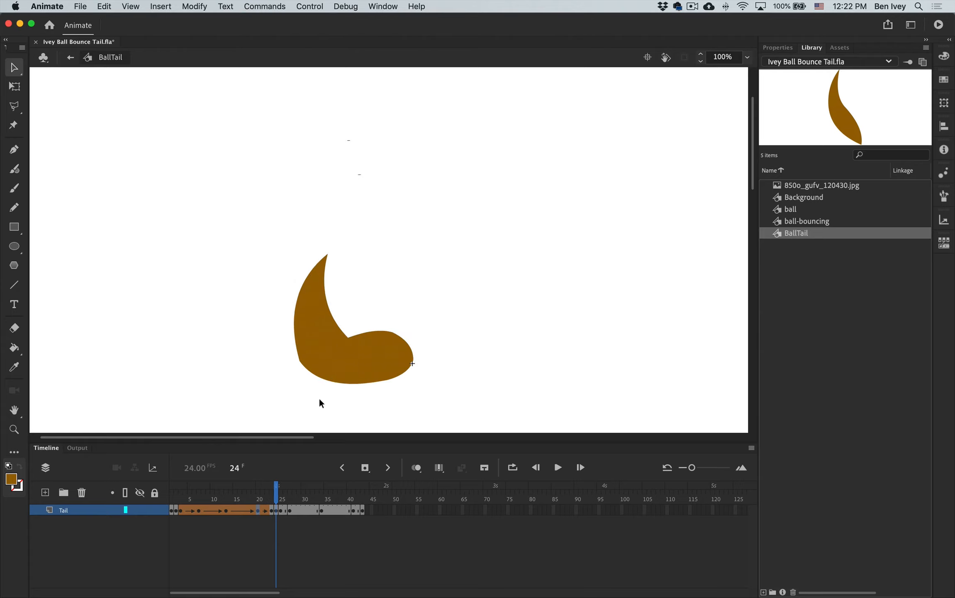
- Create a shape tween on the Tail layer from the keyframe at frame 25 to the keyframe at frame 27
key("period")
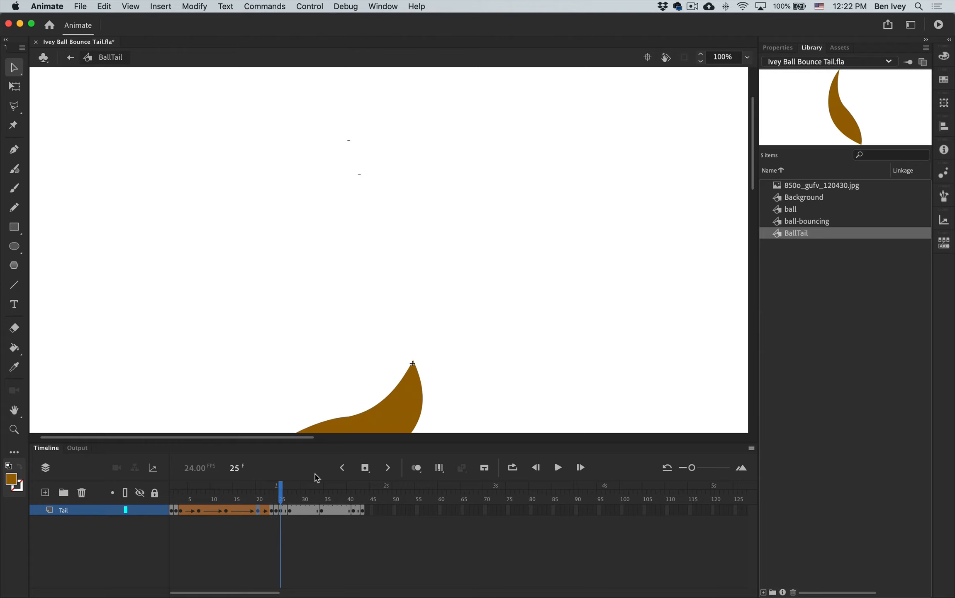
right_click(282, 512)
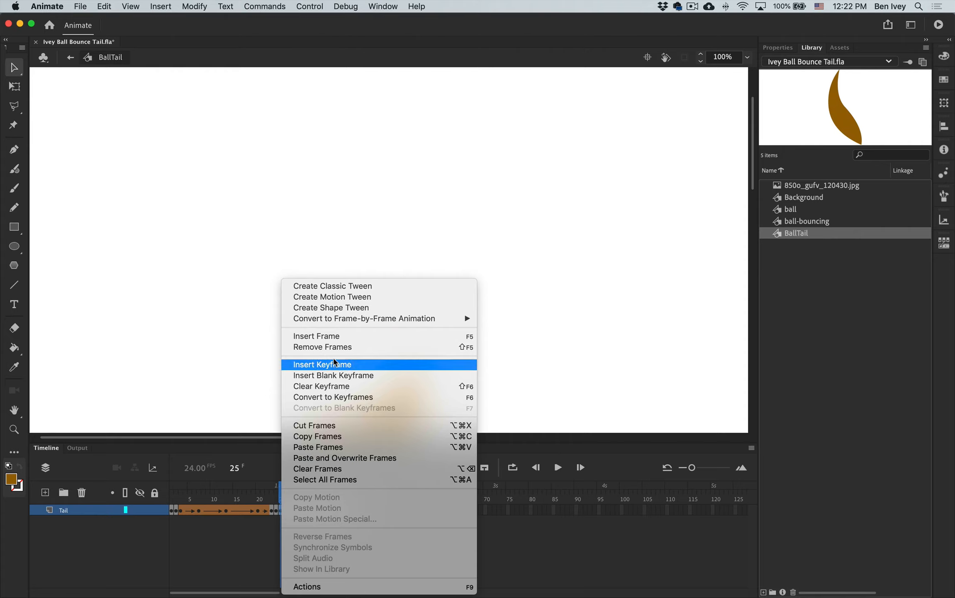
left_click(351, 312)
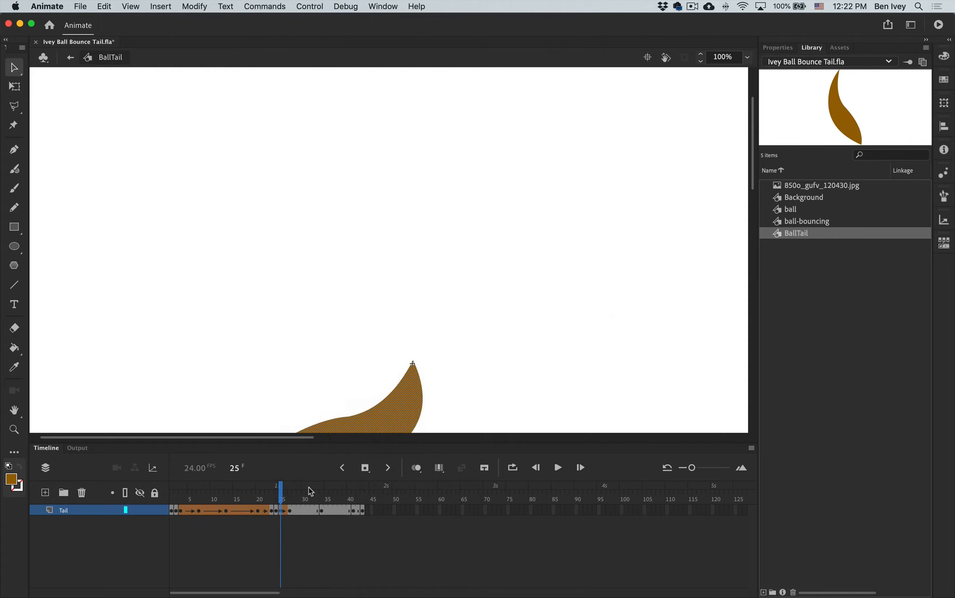
- Step back and forth between frames 25 and 28 to examine the tail's in-between shapes
key("period")
key("period")
key("period")
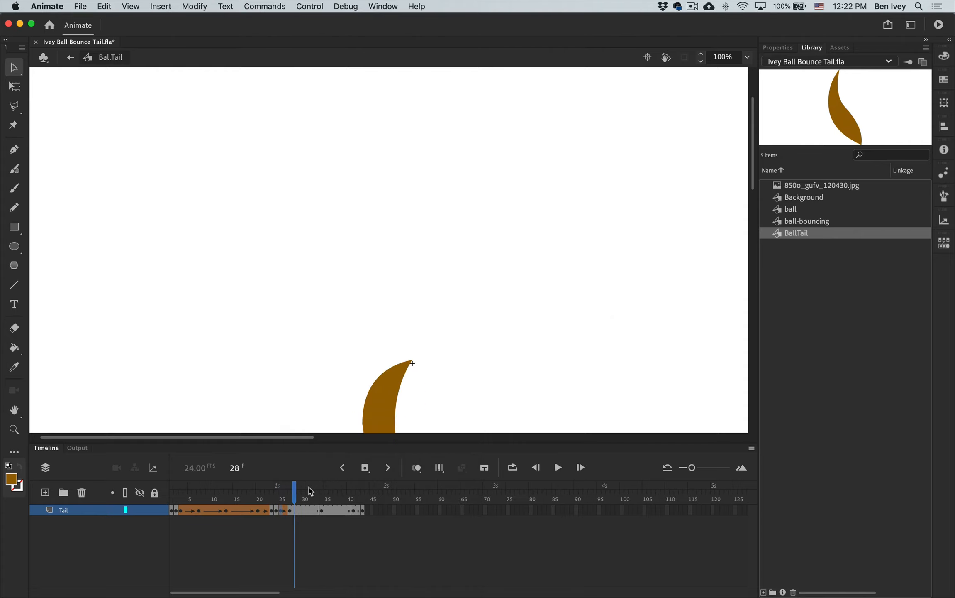
scroll(320, 430, "down", 5)
key("comma")
key("comma")
key("comma")
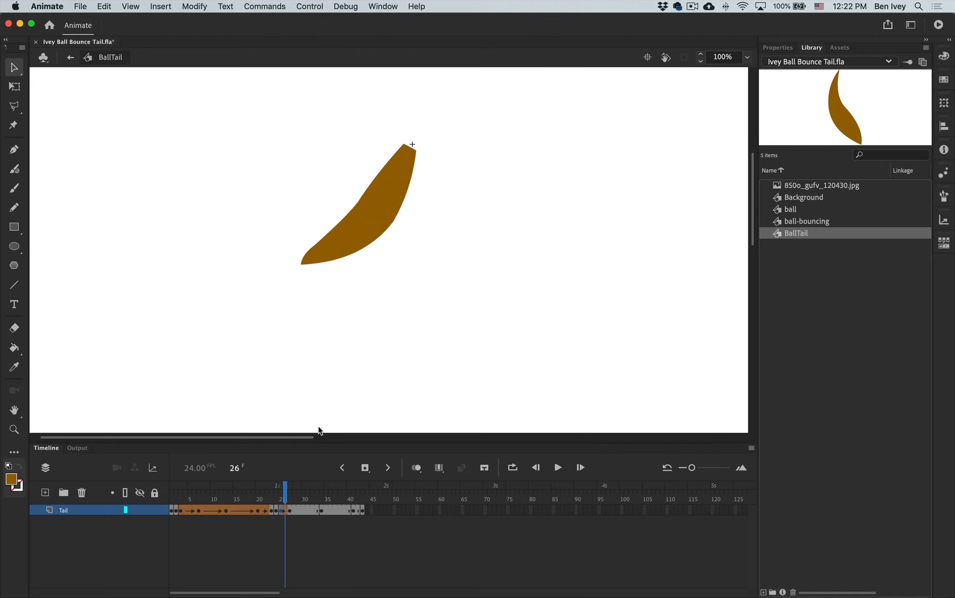
key("period")
key("period")
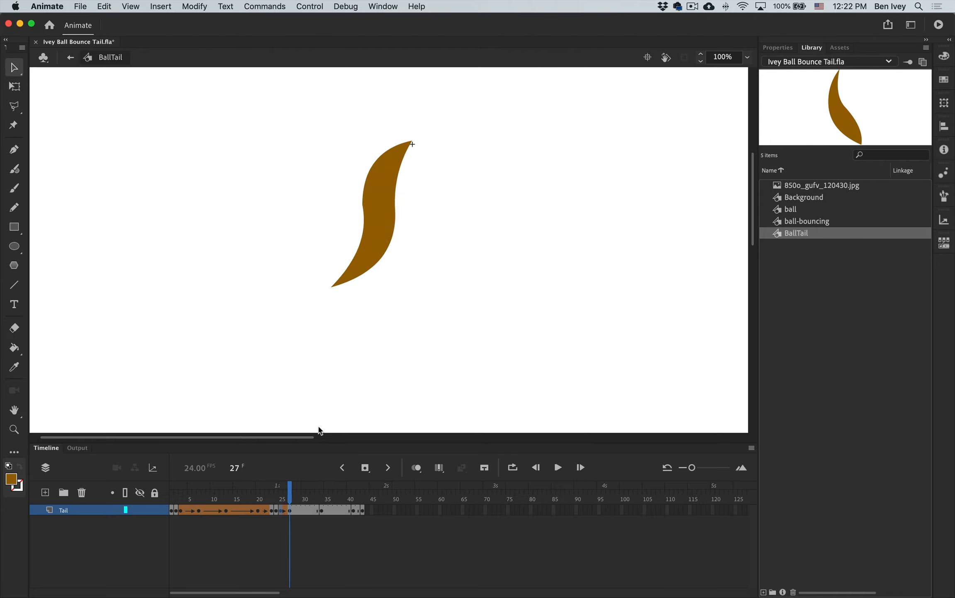
- Create a shape tween on the Tail layer from the keyframe at frame 27 to the keyframe at frame 34
left_click(291, 511)
right_click(291, 512)
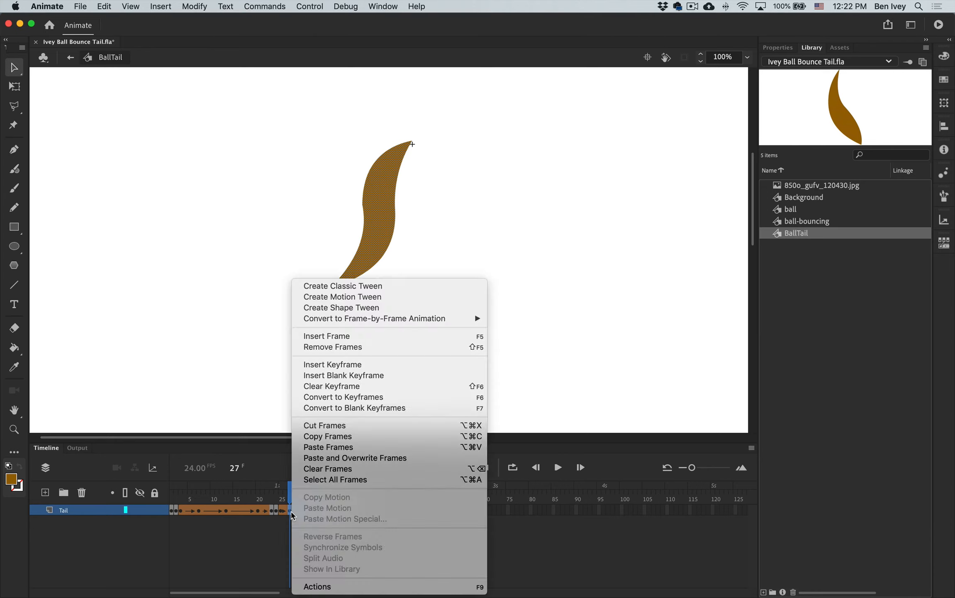
left_click(367, 309)
- Step forward from frame 27 to frame 35 to check how the tail morphs
key("period")
key("period")
key("period")
key("period")
key("period")
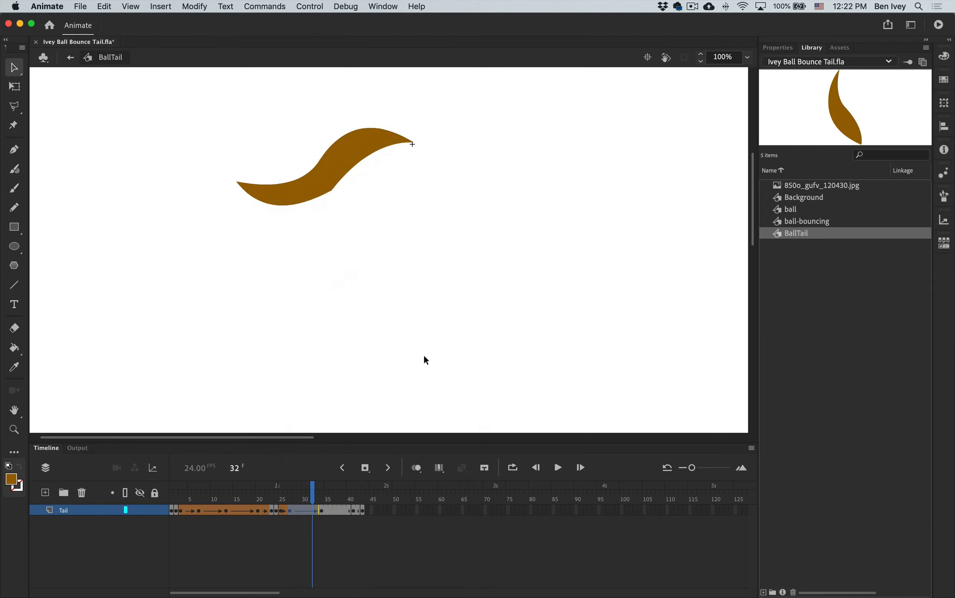
key("period")
key("period")
key("period")
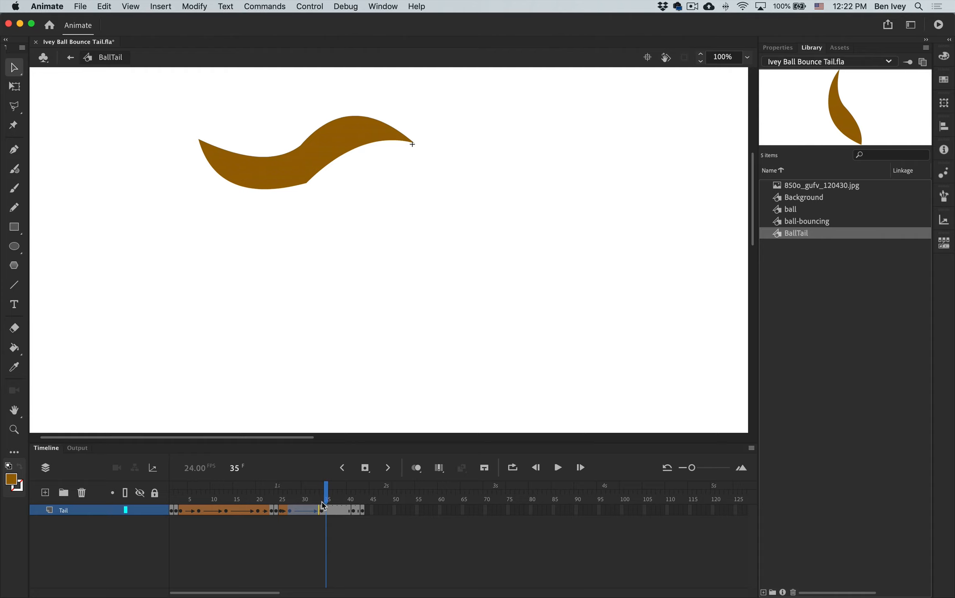
- Create a shape tween on the Tail layer from the keyframe at frame 34 to the keyframe at frame 41
left_click(321, 500)
right_click(322, 508)
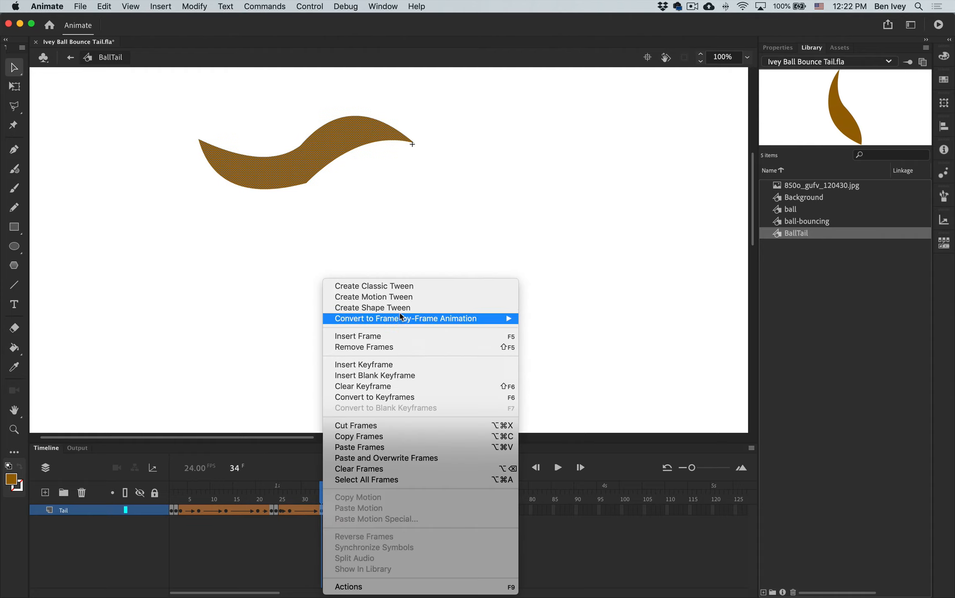
left_click(374, 307)
- Step forward from frame 34 towards frame 41 to check the tail's in-between shapes
key("period")
key("period")
key("period")
key("period")
key("period")
key("period")
key("period")
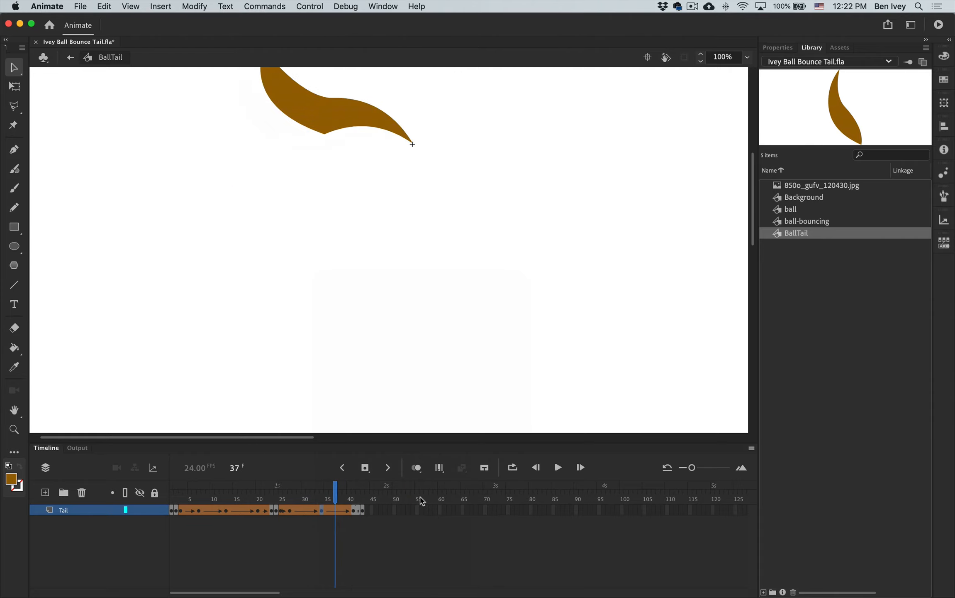
- Create a shape tween on the Tail layer from frame 41 to frame 43 and step through its frames
left_click(355, 510)
right_click(355, 509)
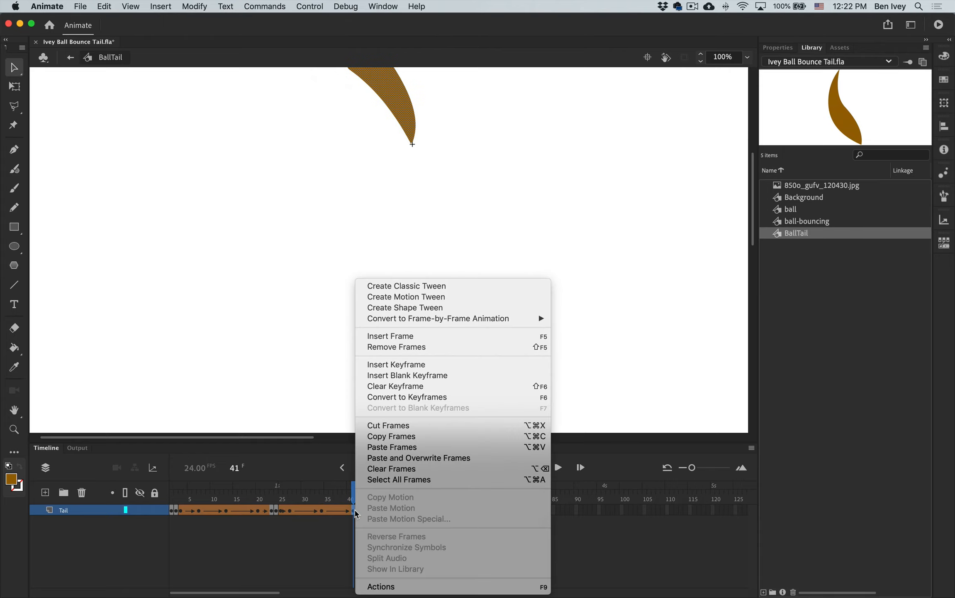
left_click(451, 336)
key("period")
key("period")
key("F5")
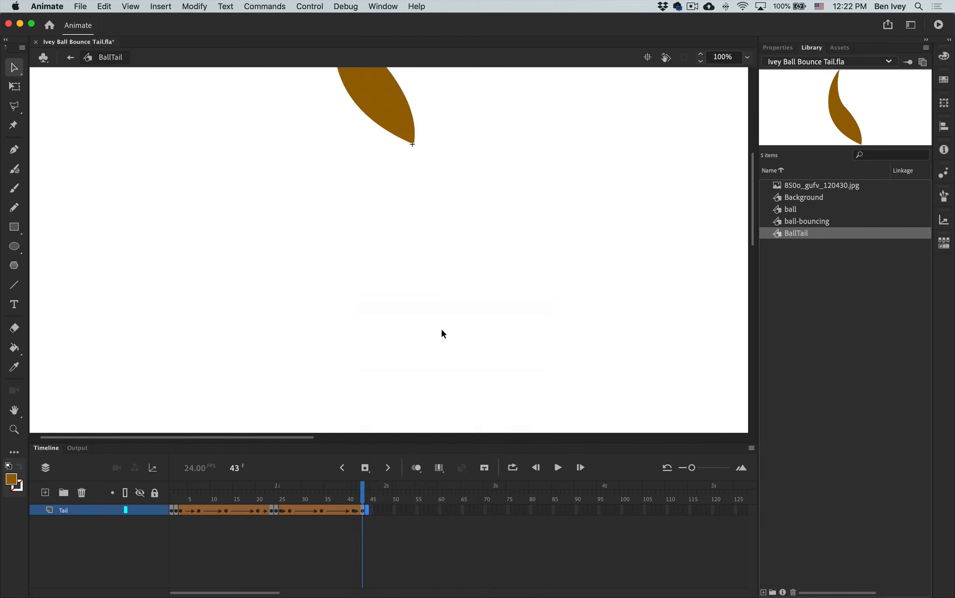
scroll(460, 165, "up", 3)
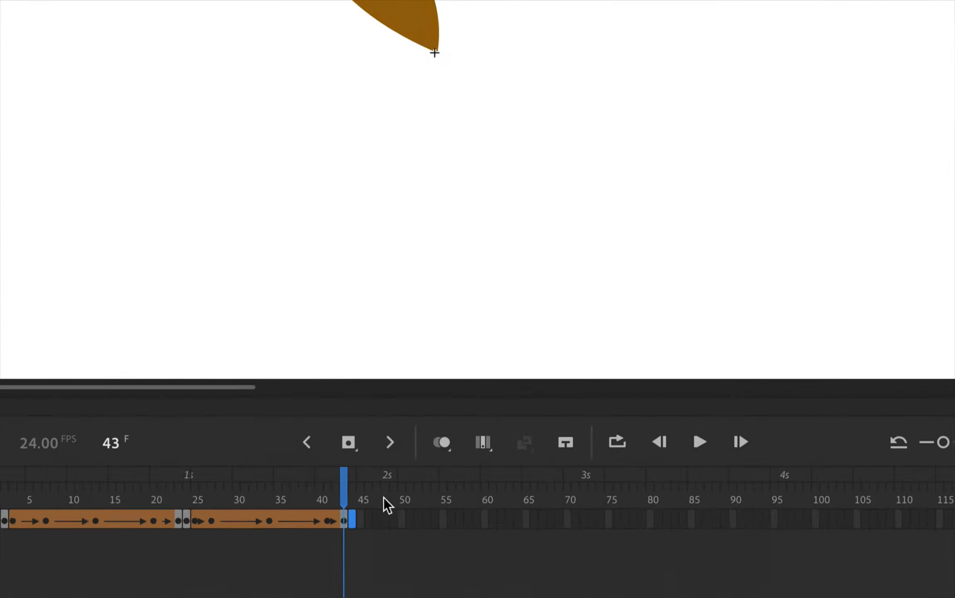
- Add four shape hints at frame 41 and place them on the tail's lower tip, right-hand bend, upper tip and left-hand bend
left_click(353, 510)
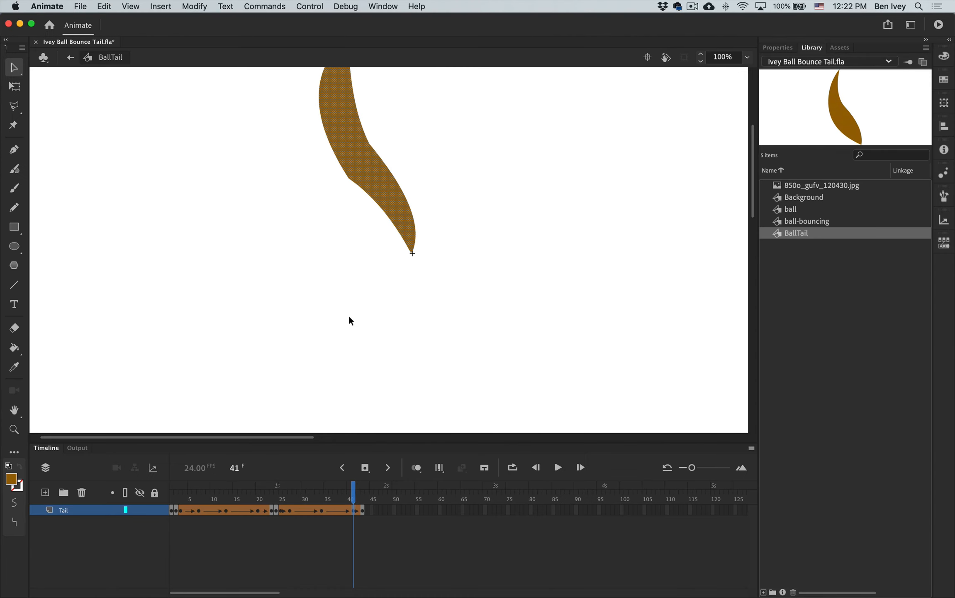
scroll(349, 320, "up", 3)
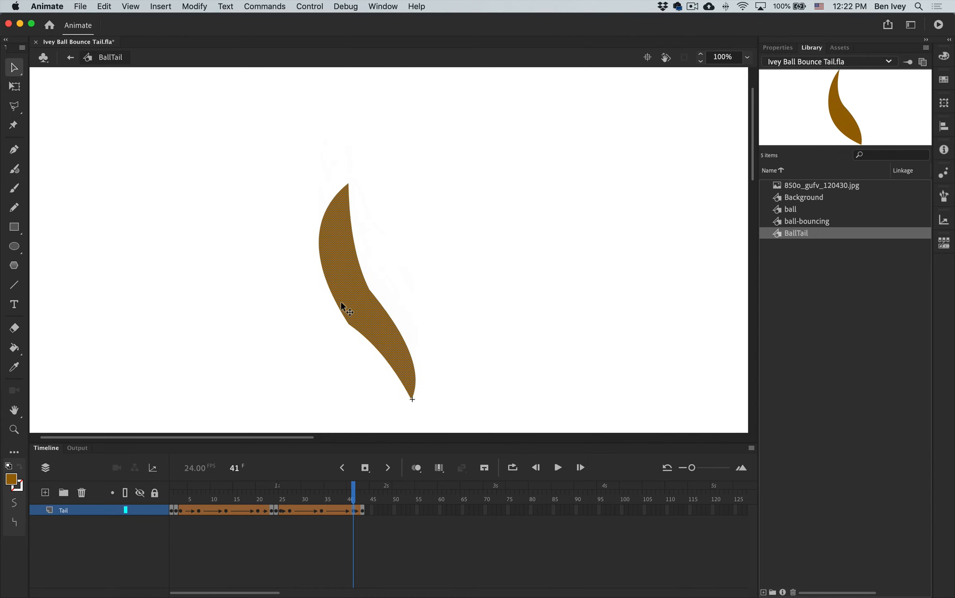
key("shift+super+h")
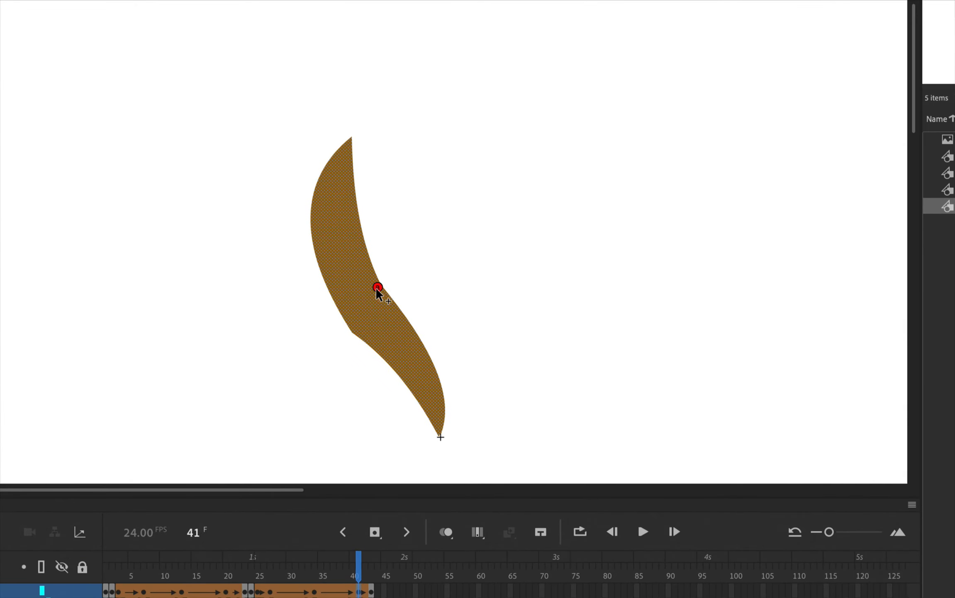
left_click_drag(377, 289, 409, 374)
key("shift+super+h")
left_click_drag(370, 212, 352, 137)
key("ctrl+shift+h")
left_click_drag(373, 291, 350, 331)
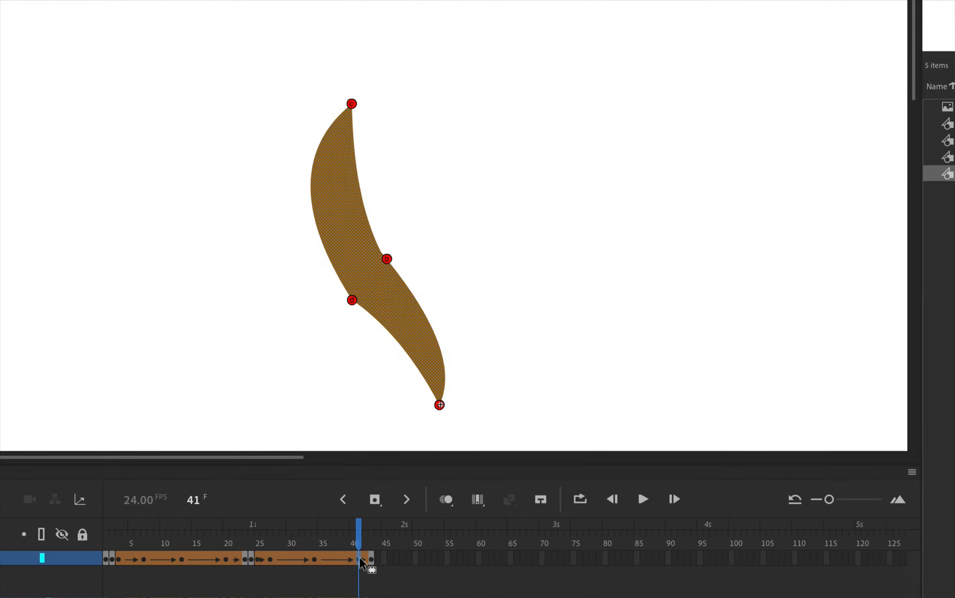
- Place the four matching shape hints on the tail's tips and bends at frame 43, and step between frames 41 and 43
left_click(372, 559)
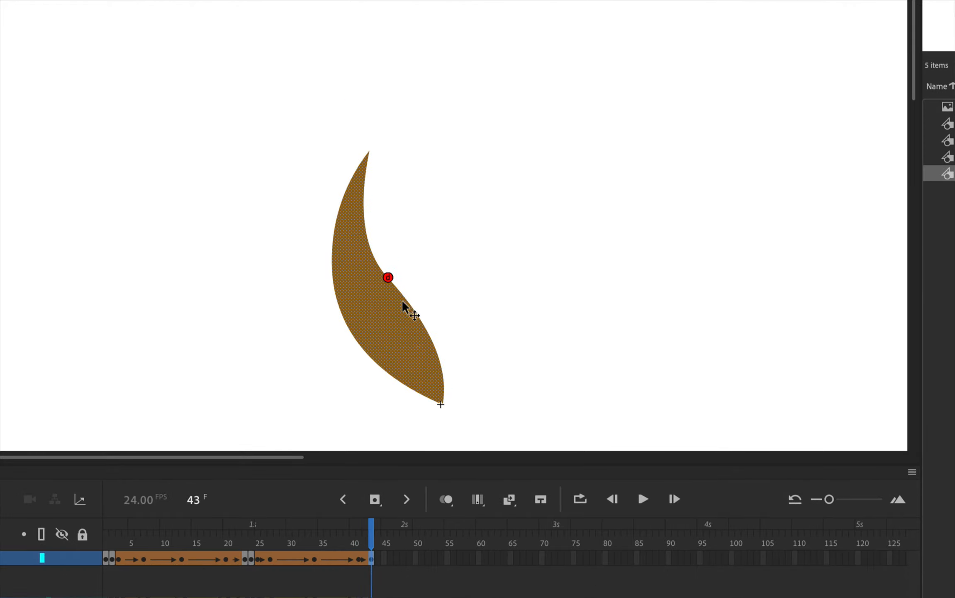
left_click_drag(387, 278, 350, 331)
left_click_drag(386, 279, 368, 152)
left_click_drag(390, 280, 442, 404)
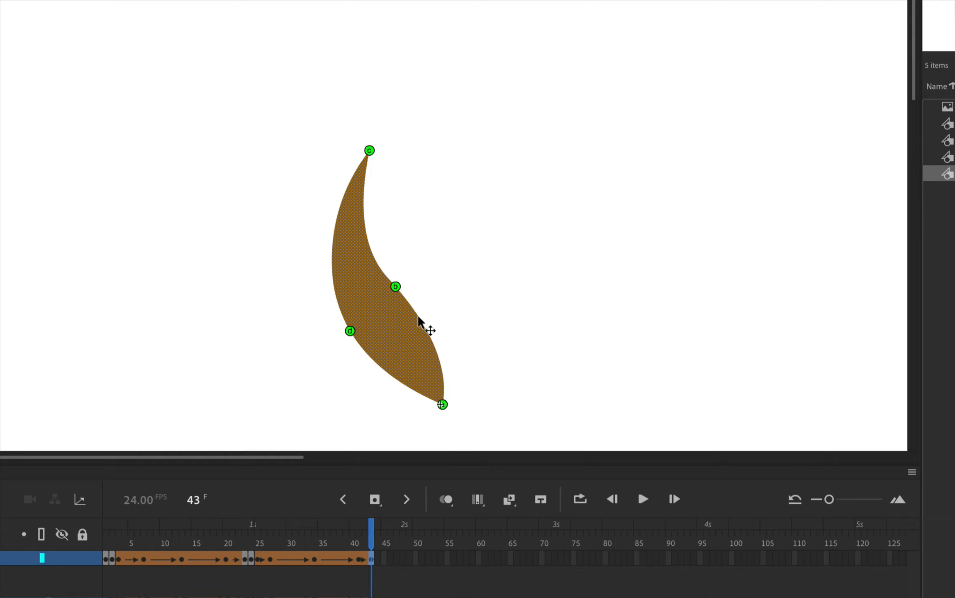
left_click_drag(396, 287, 393, 283)
key("comma")
key("comma")
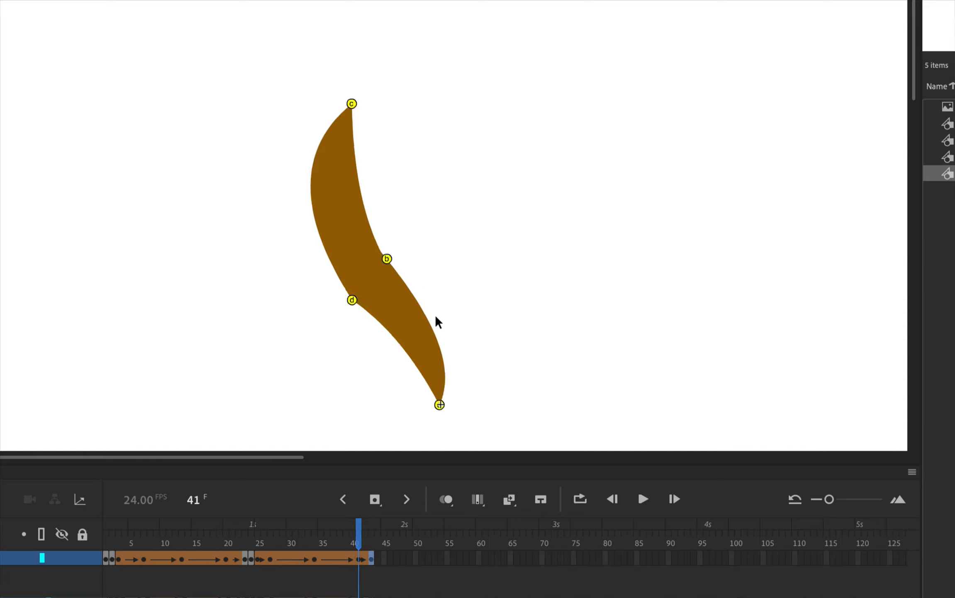
key("period")
key("period")
key("comma")
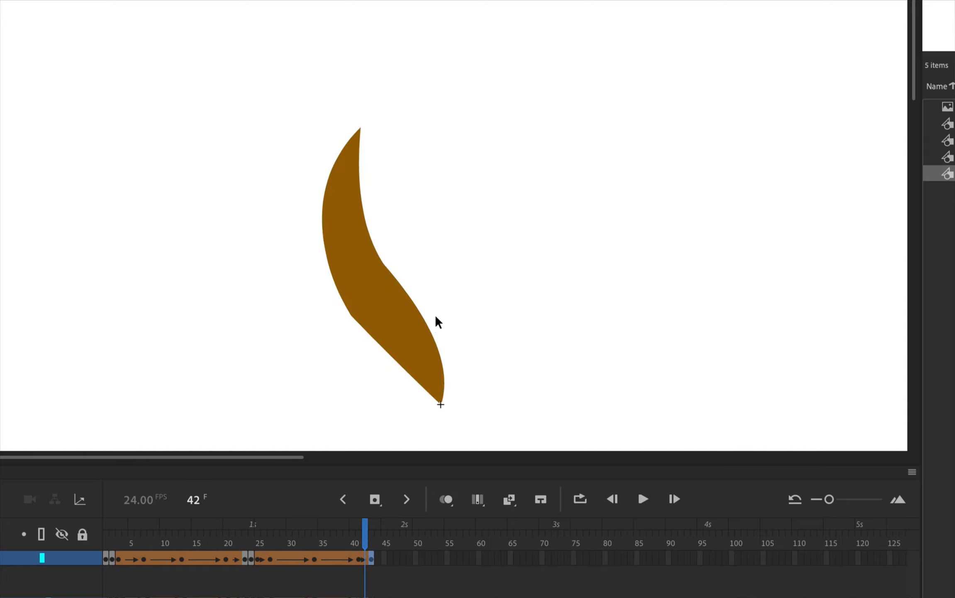
key("period")
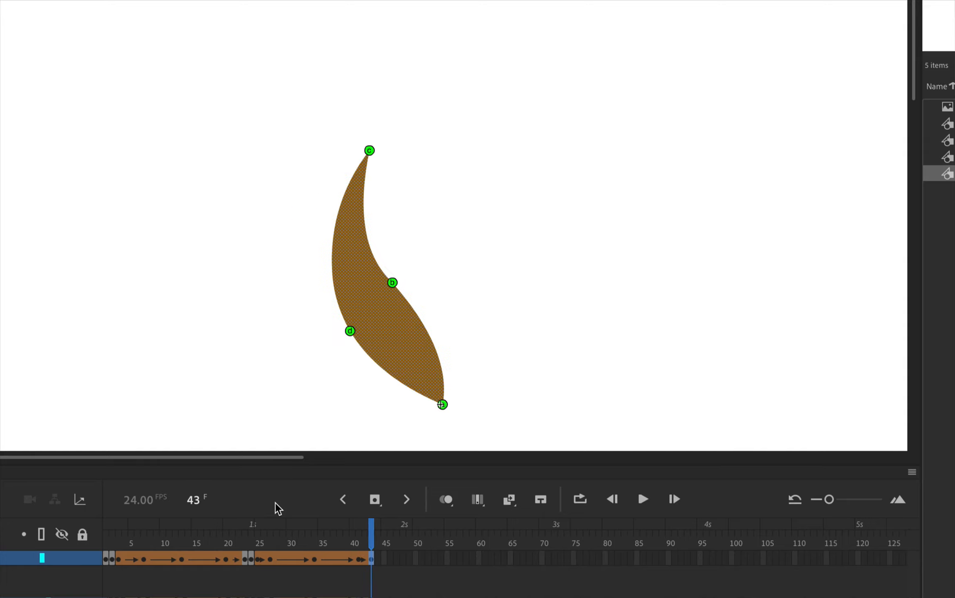
- Step back and forth through the tail animation between frames 3 and 13 to examine its in-between shapes
left_click(145, 558)
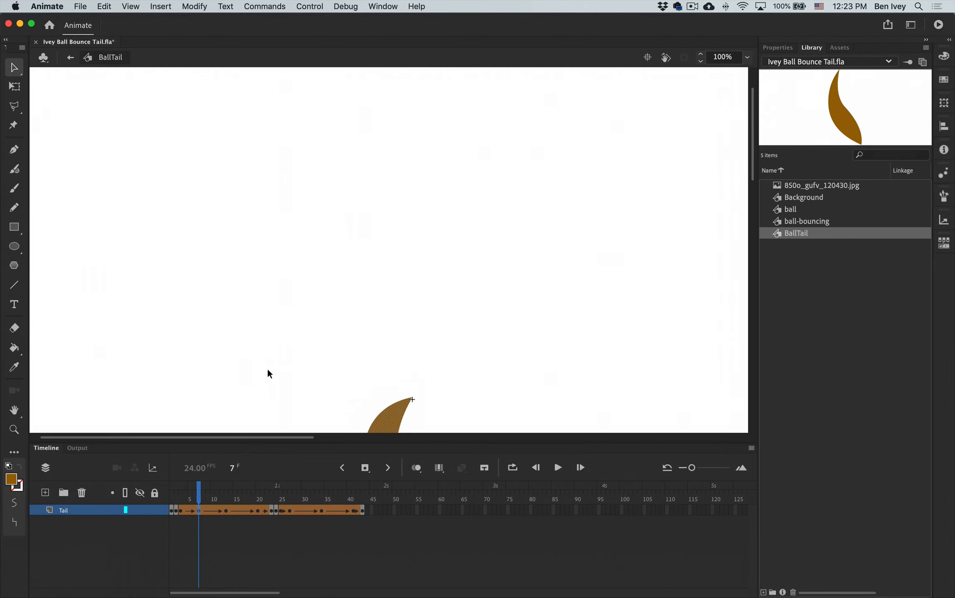
key("super+minus")
key("super+equal")
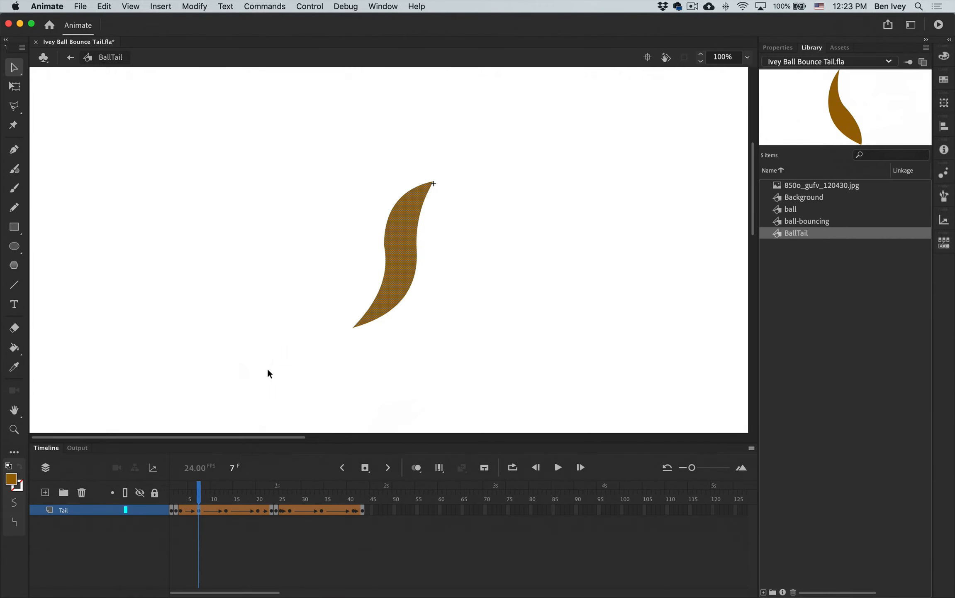
left_click(182, 511)
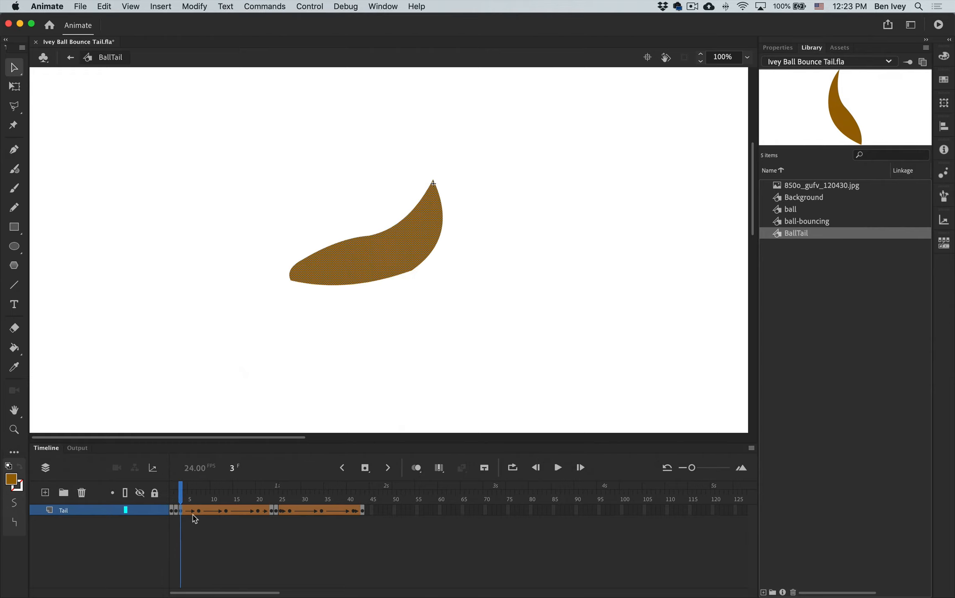
key("period")
key("period")
key("period")
key("period")
key("period")
key("period")
key("period")
key("period")
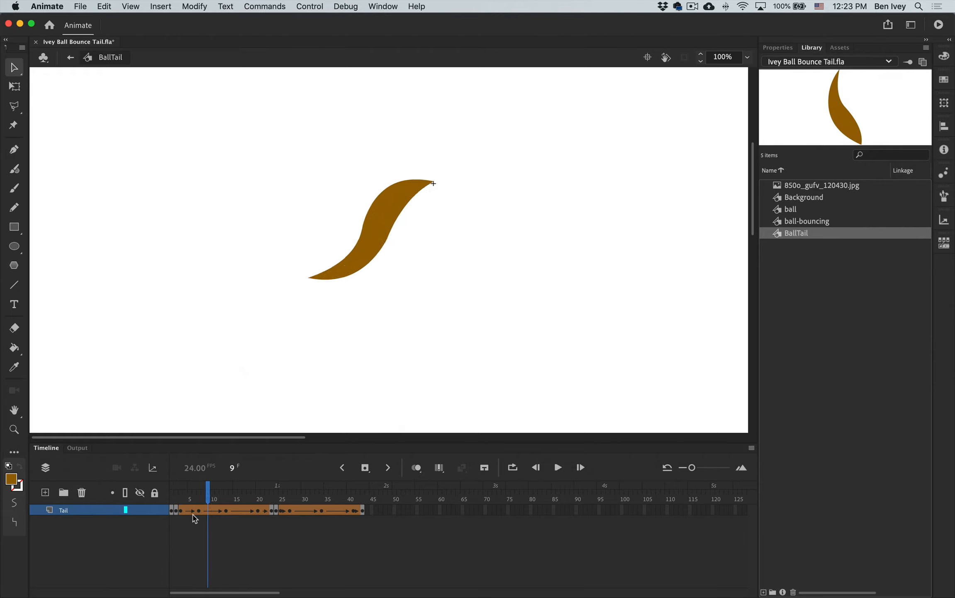
key("period")
key("period")
key("comma")
key("comma")
key("comma")
key("comma")
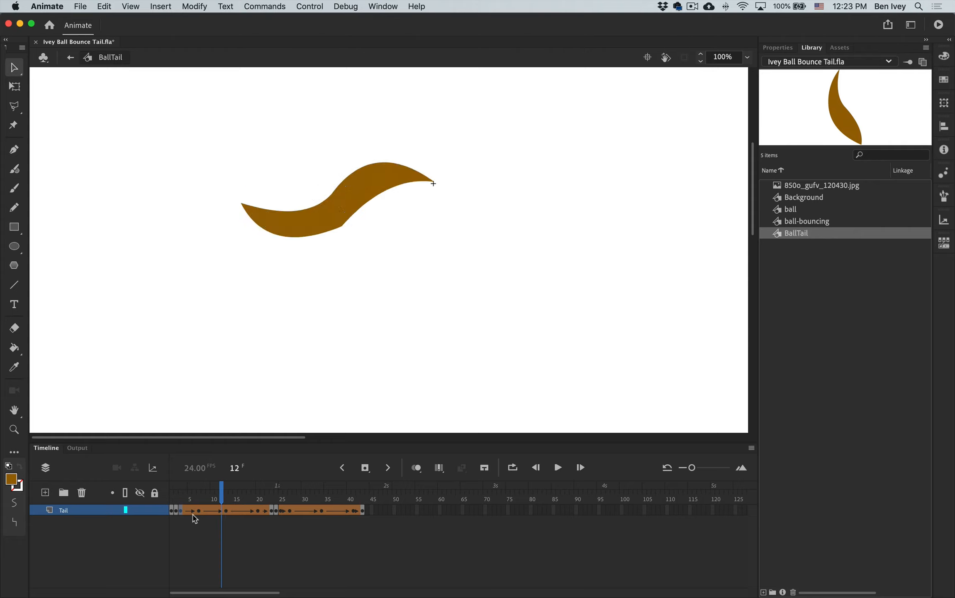
key("comma")
key("comma")
key("period")
key("period")
key("period")
key("period")
key("period")
key("period")
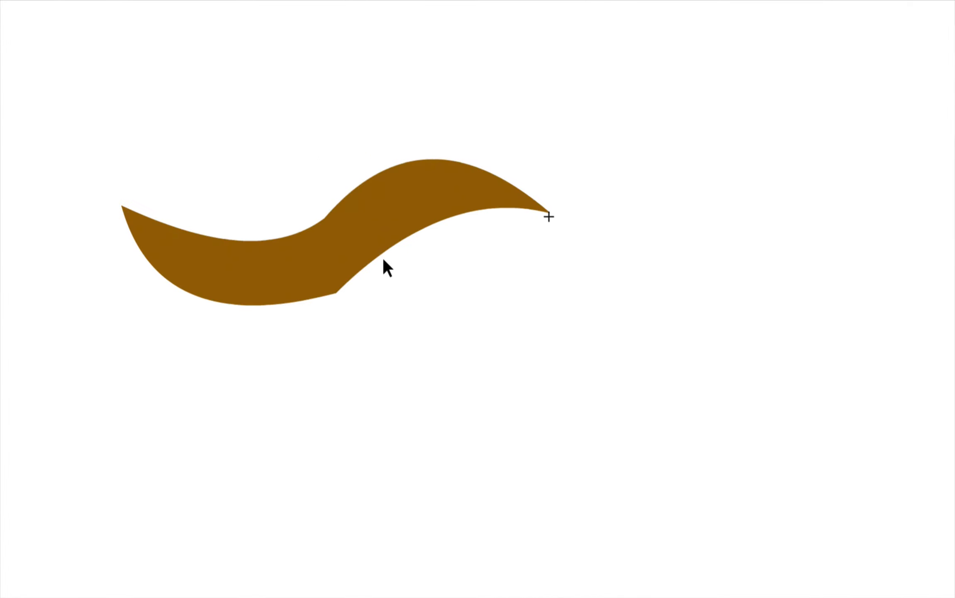
- Reshape the tail at frame 13 by bowing its left half's upper edge upward and curving the right half's edges downward
left_click_drag(398, 242, 427, 291)
left_click_drag(247, 303, 268, 189)
left_click_drag(401, 169, 368, 248)
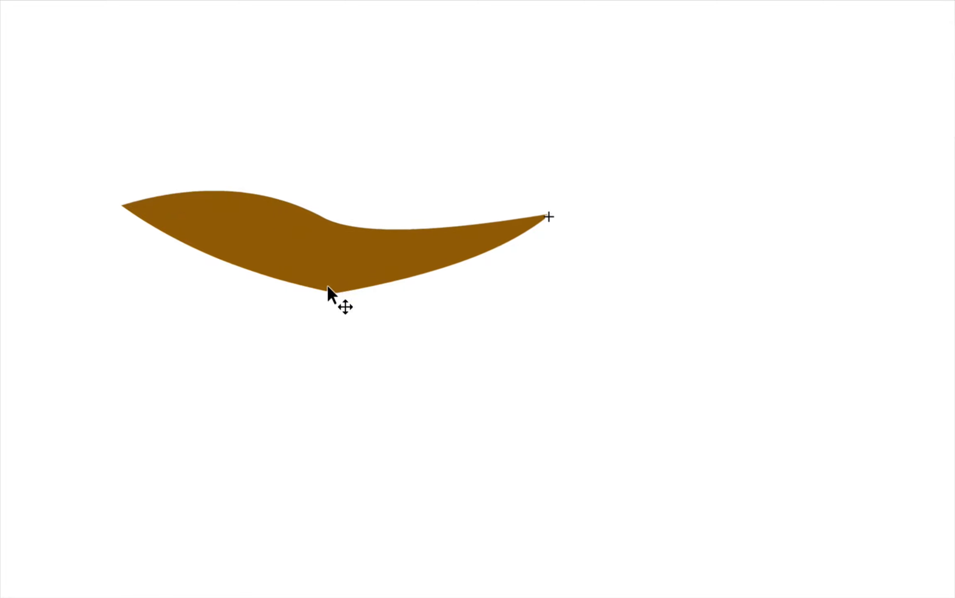
left_click_drag(294, 281, 289, 309)
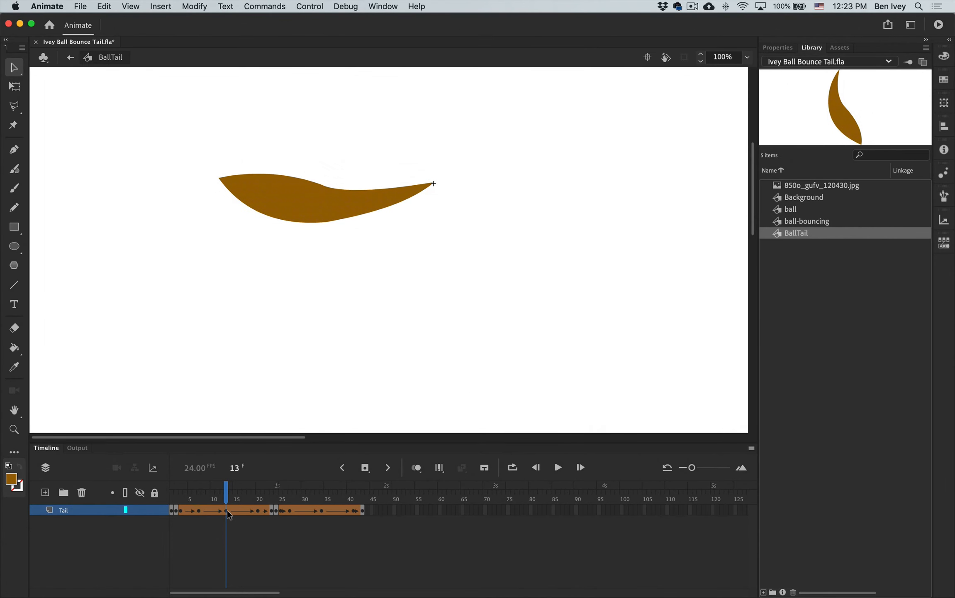
- Step between frames 7 and 13 to check how the tail morphs into its reshaped frame 13 pose
key("comma")
key("comma")
key("comma")
key("comma")
key("comma")
key("comma")
key("period")
key("period")
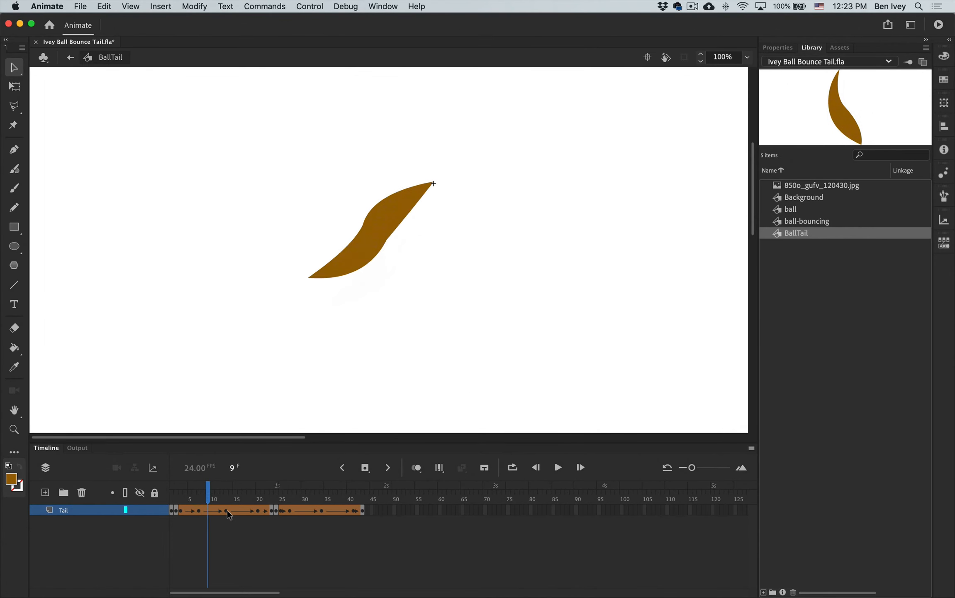
key("period")
key("period")
key("period")
key("comma")
key("comma")
key("comma")
key("period")
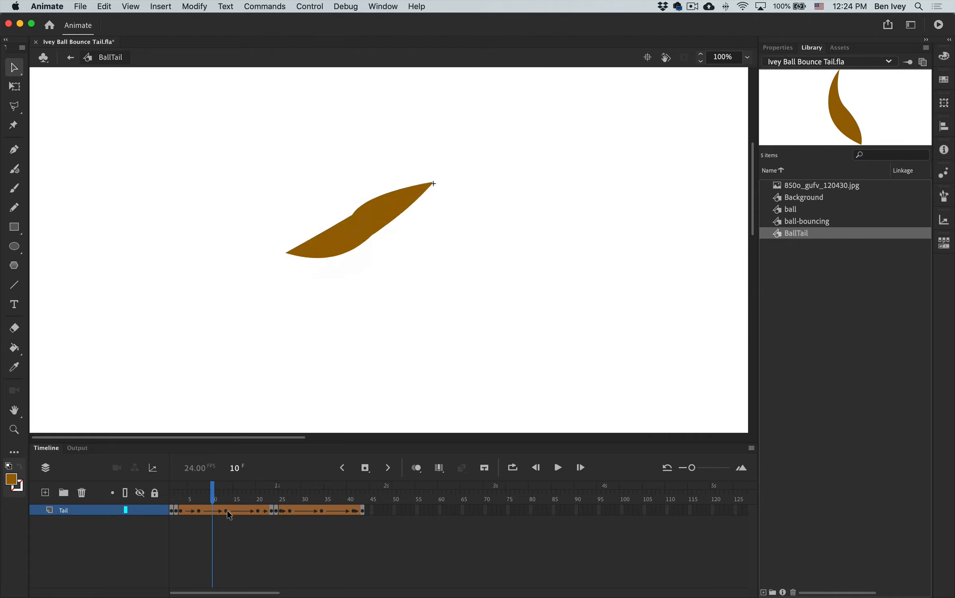
- Step back and forth between frames 13 and 20 to examine the tail's in-between shapes on its upward swing
key("period")
key("period")
key("period")
key("period")
key("period")
key("period")
key("period")
key("period")
key("period")
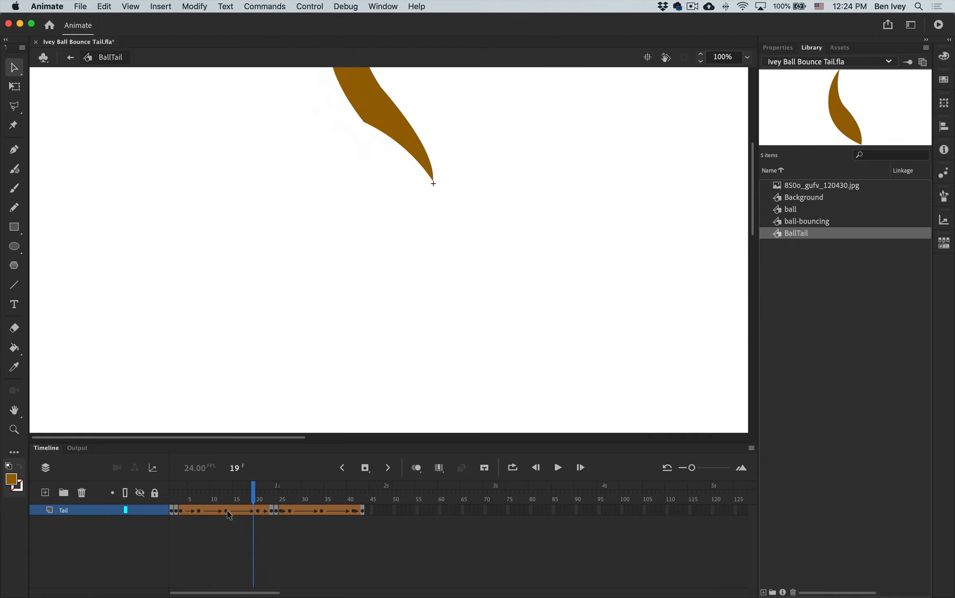
key("comma")
key("comma")
key("comma")
key("comma")
key("comma")
key("comma")
key("comma")
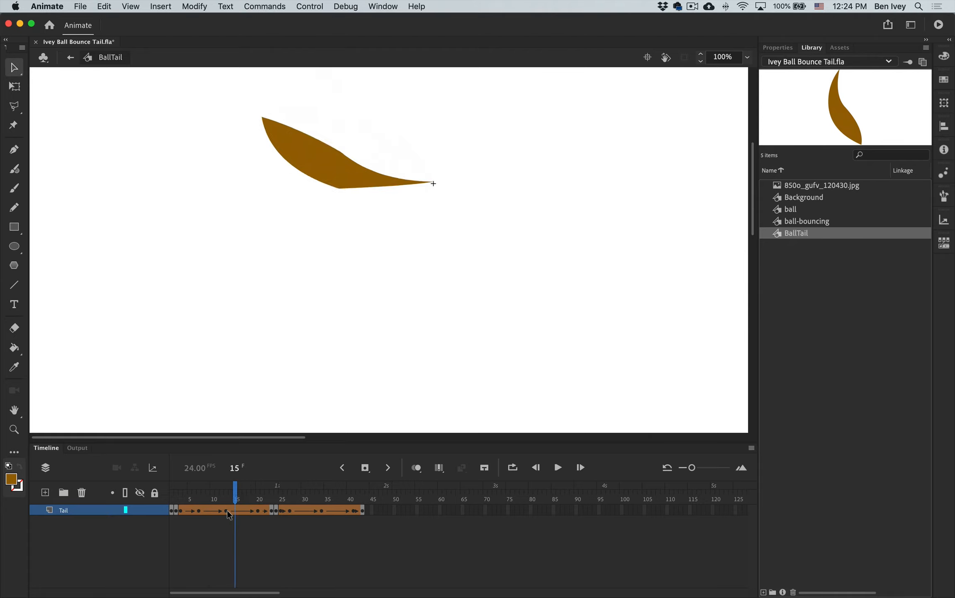
key("period")
key("period")
key("period")
key("period")
key("period")
key("period")
key("period")
key("period")
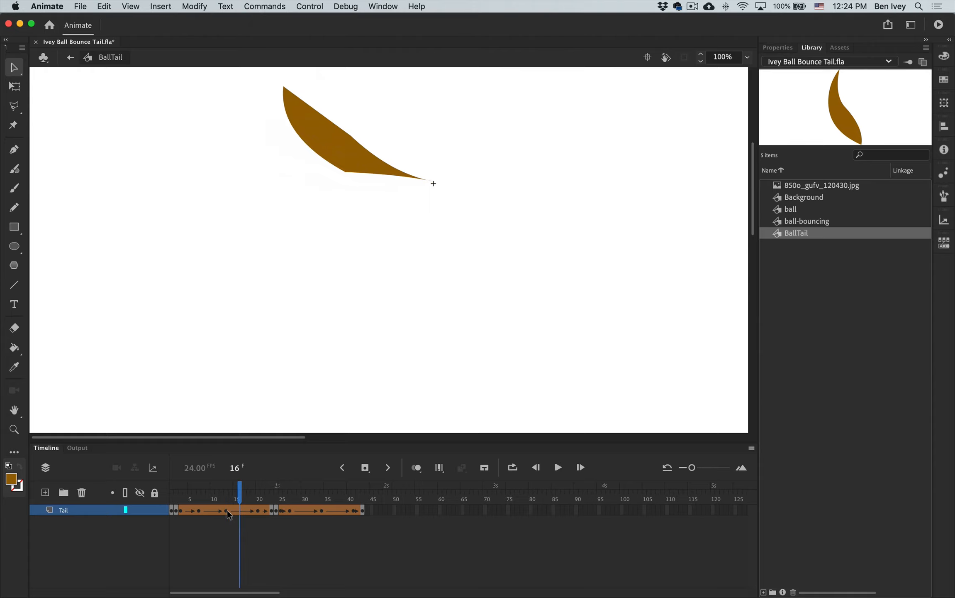
key("comma")
key("comma")
key("comma")
key("comma")
key("comma")
key("comma")
key("comma")
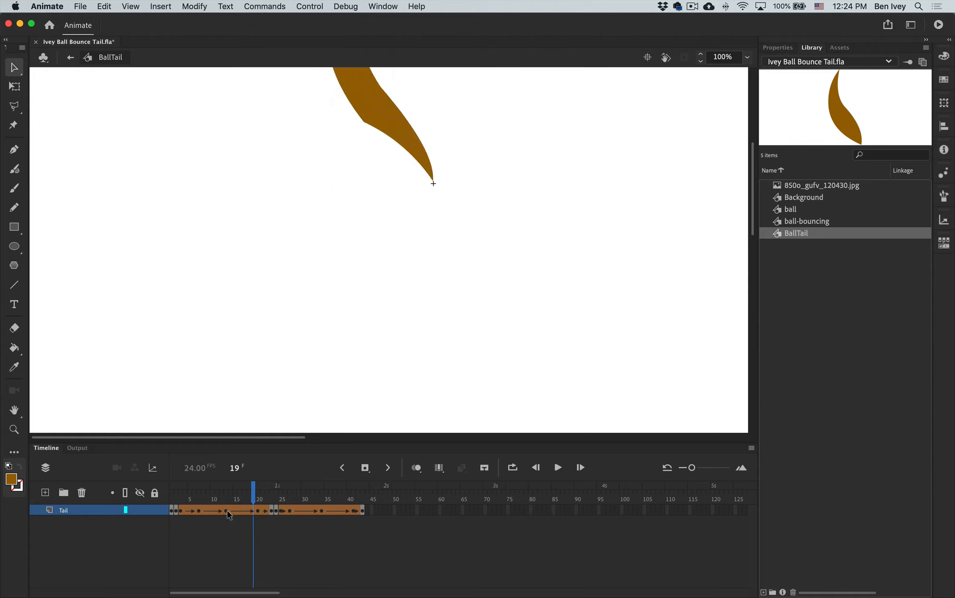
key("period")
key("period")
key("period")
key("period")
key("period")
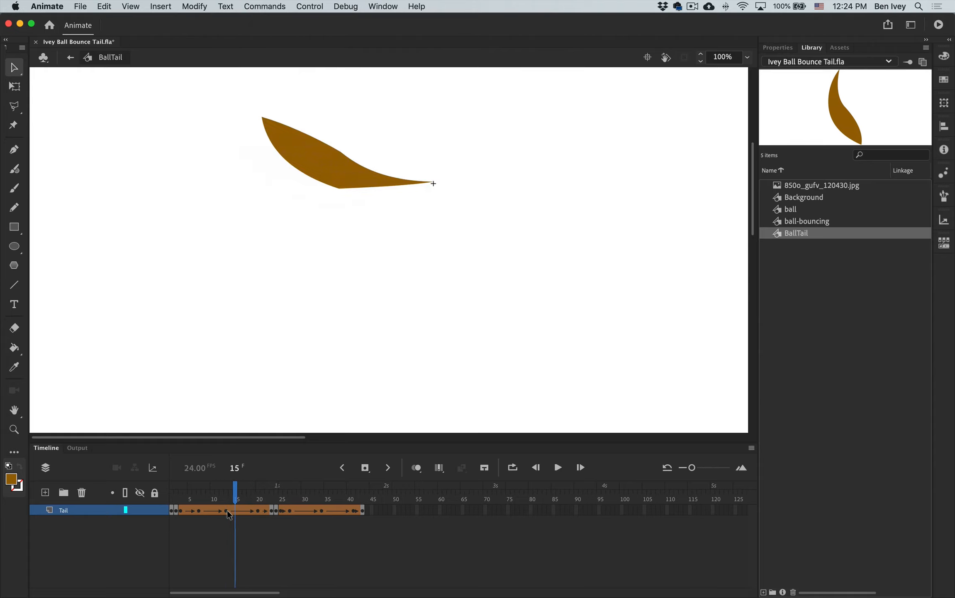
key("comma")
key("comma")
key("comma")
key("comma")
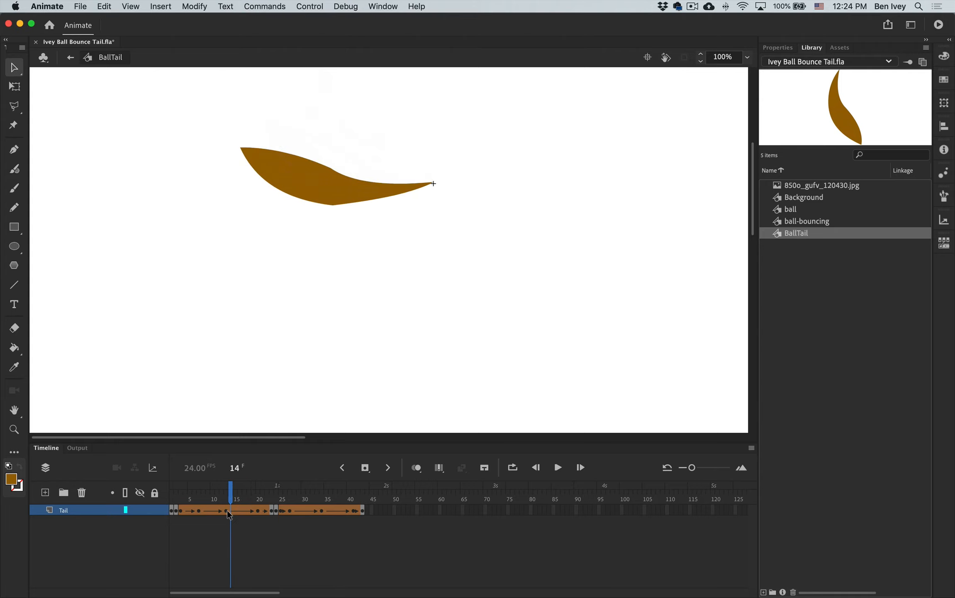
key("comma")
key("period")
key("comma")
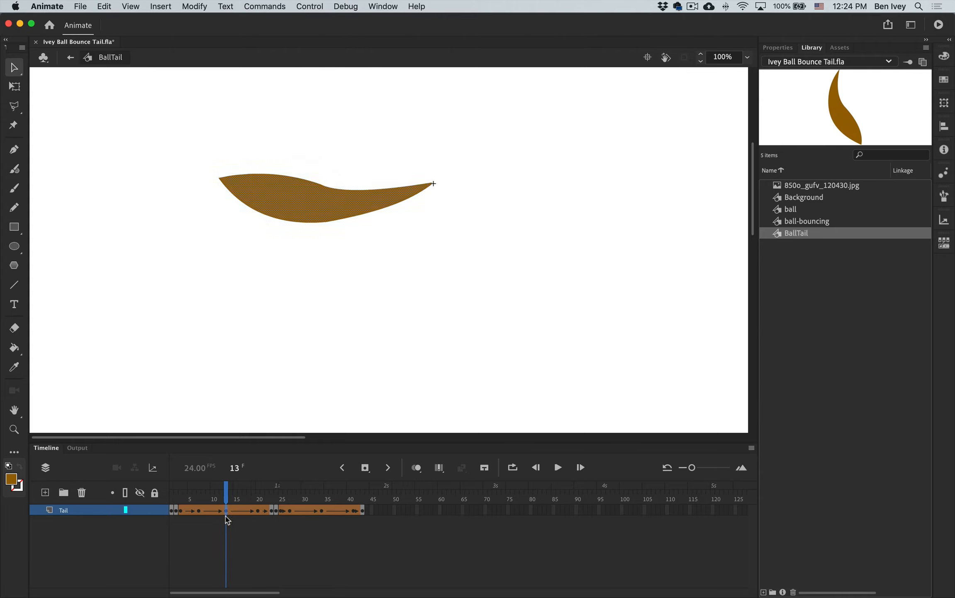
- Add four shape hints at frame 13 and place them on the tail's right tip, upper bend, left tip and lower bend
scroll(251, 190, "up", 3)
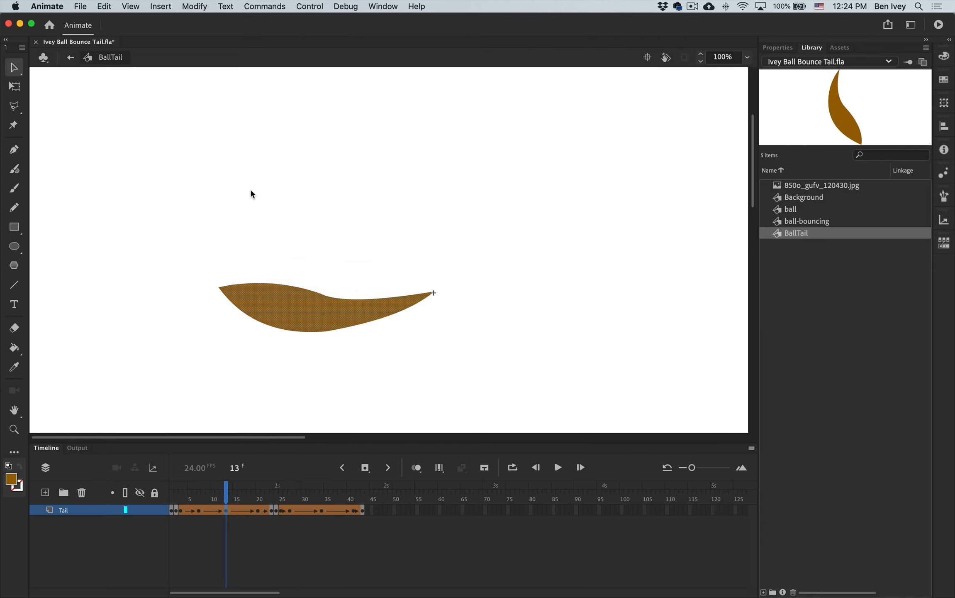
key("super+equal")
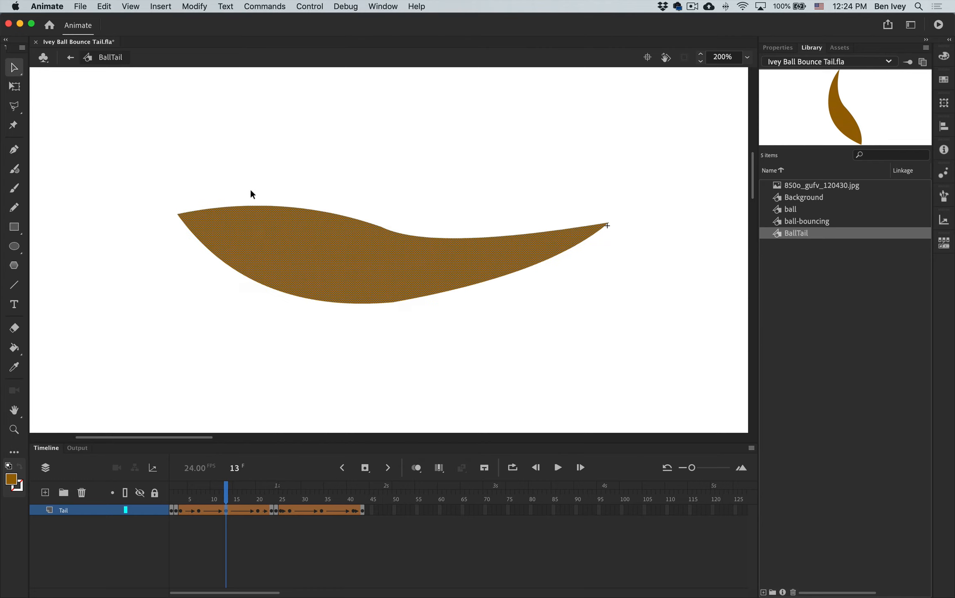
key("super+shift+h")
left_click_drag(393, 254, 609, 222)
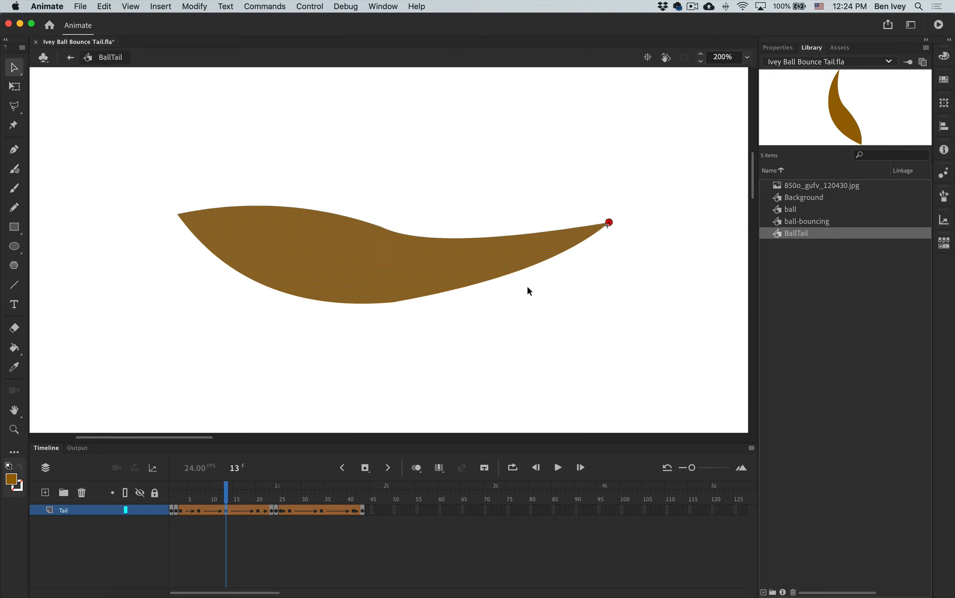
key("super+shift+h")
left_click_drag(395, 252, 177, 214)
key("super+z")
key("super+shift+h")
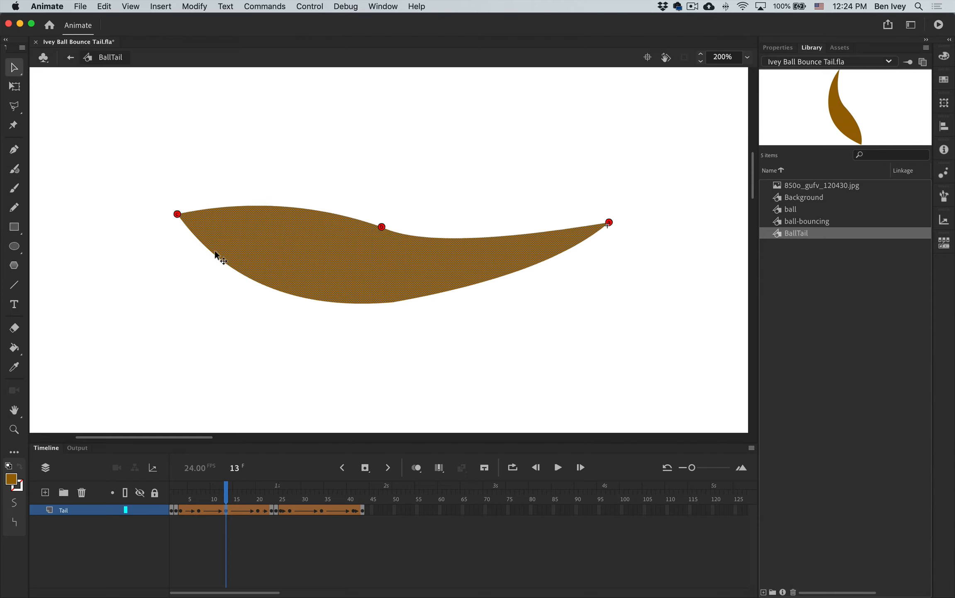
left_click_drag(394, 254, 393, 302)
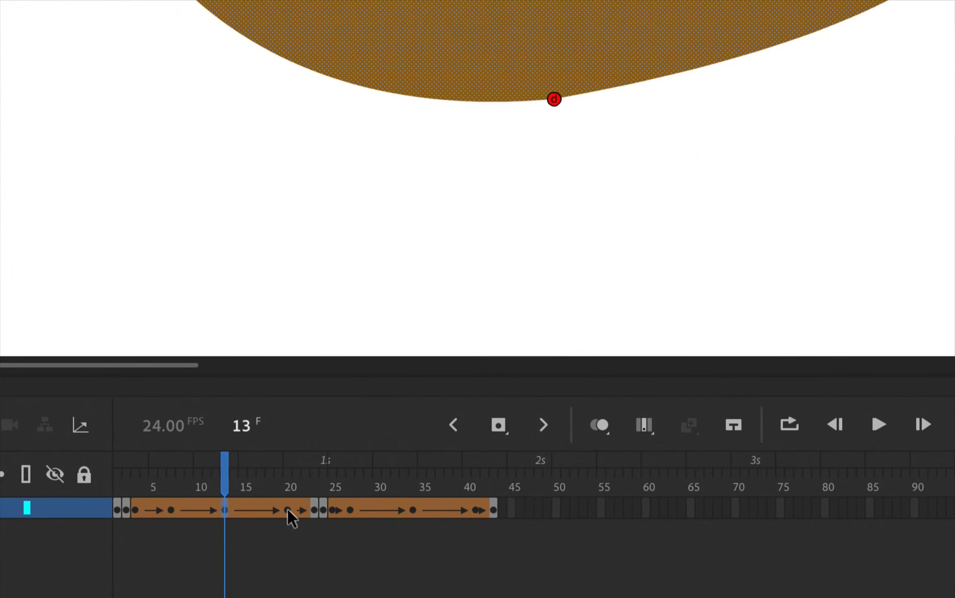
- Place the matching shape hints at frame 20 on the tail's left-hand bend, upper tip, right-hand bend and lower tip
left_click(287, 509)
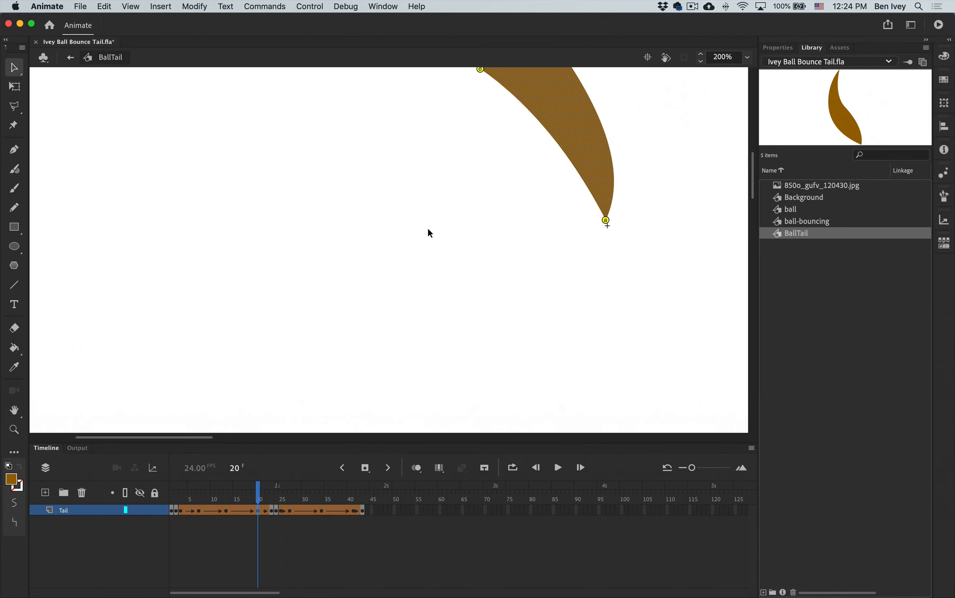
scroll(428, 227, "up", 4)
scroll(427, 227, "right", 4)
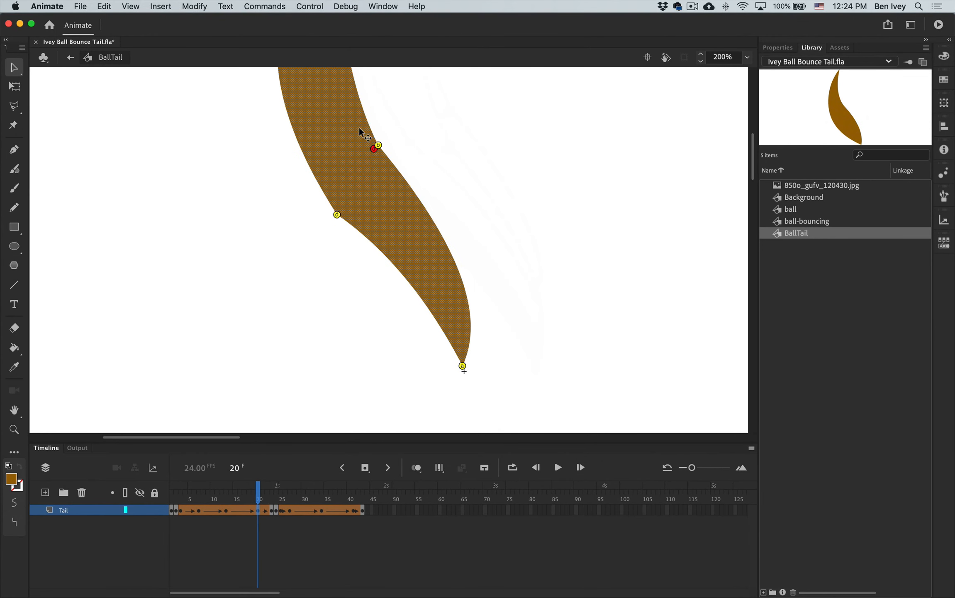
scroll(402, 270, "up", 5)
scroll(402, 270, "left", 3)
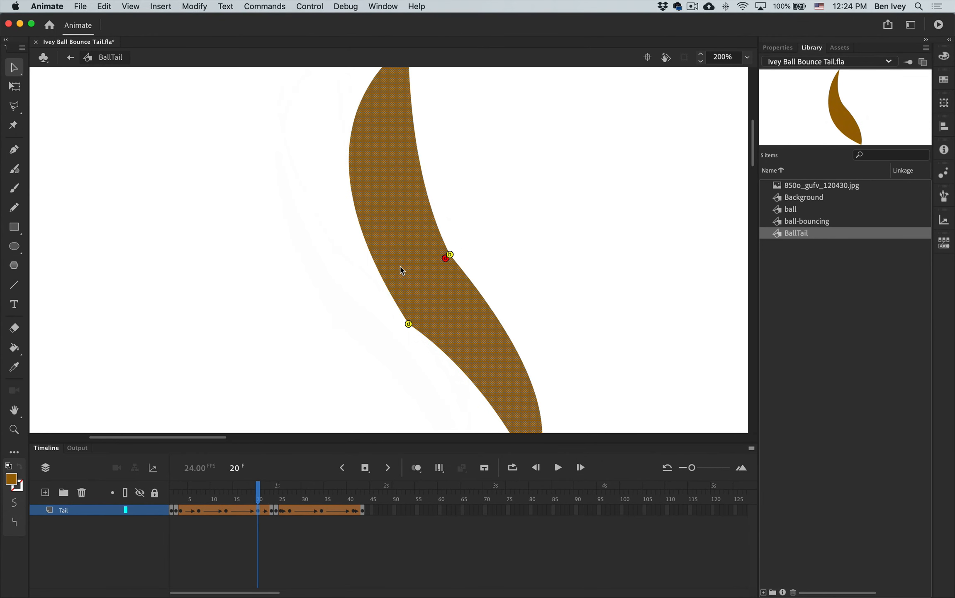
key("super+minus")
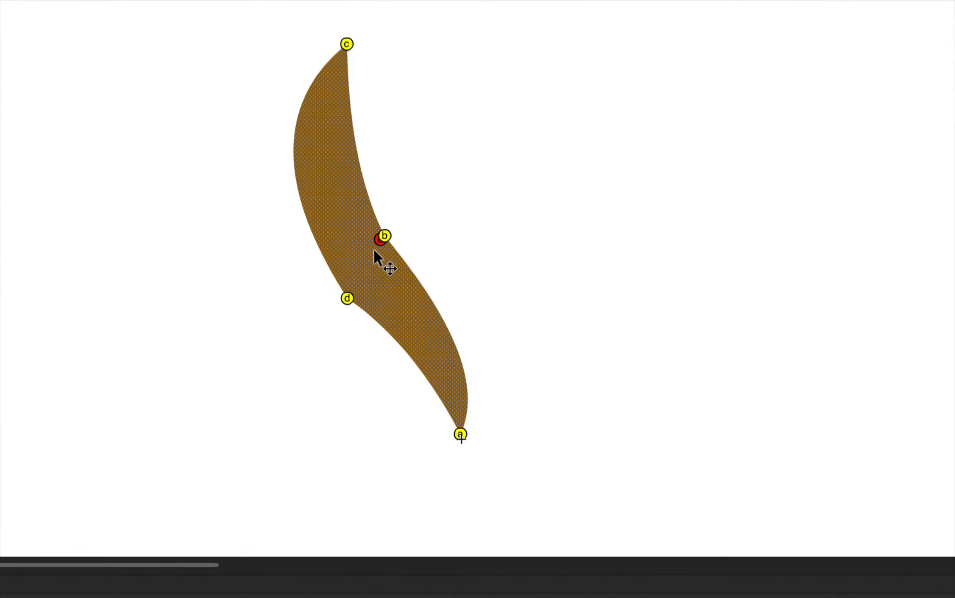
left_click(423, 233)
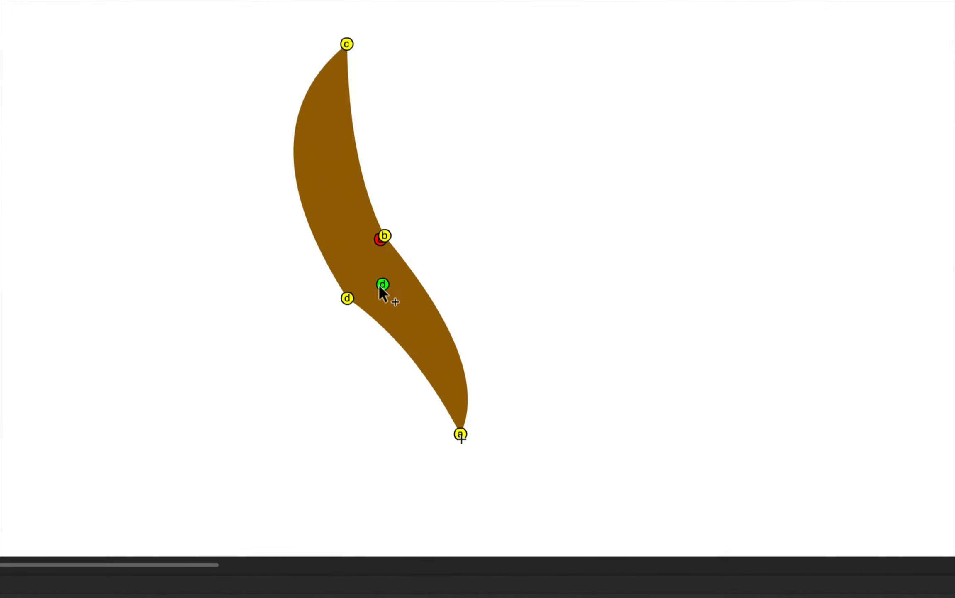
left_click_drag(381, 285, 342, 287)
left_click_drag(375, 239, 341, 48)
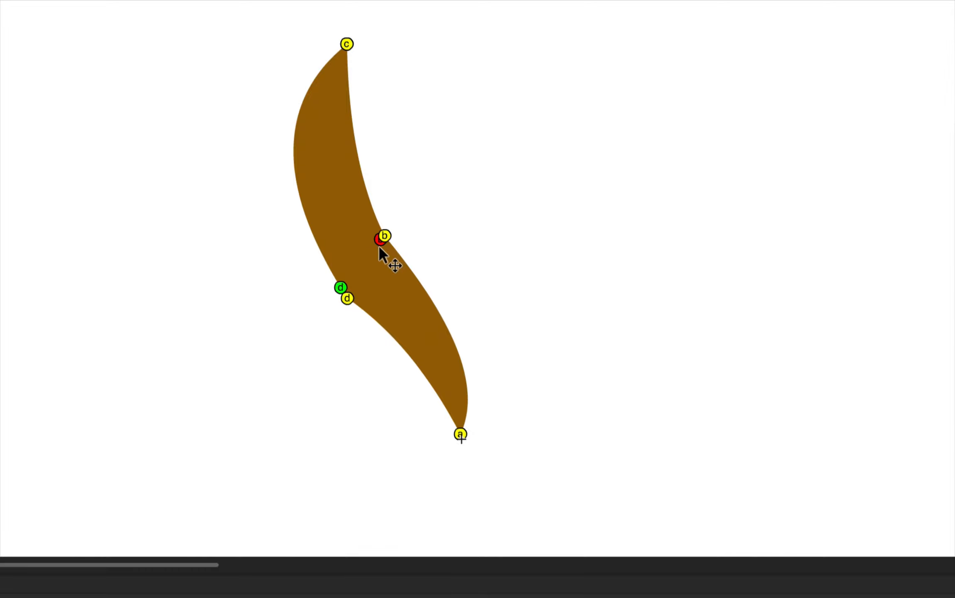
mouse_move(379, 245)
left_mouse_down()
mouse_move(363, 237)
mouse_move(383, 234)
left_mouse_up()
left_click_drag(460, 431, 460, 433)
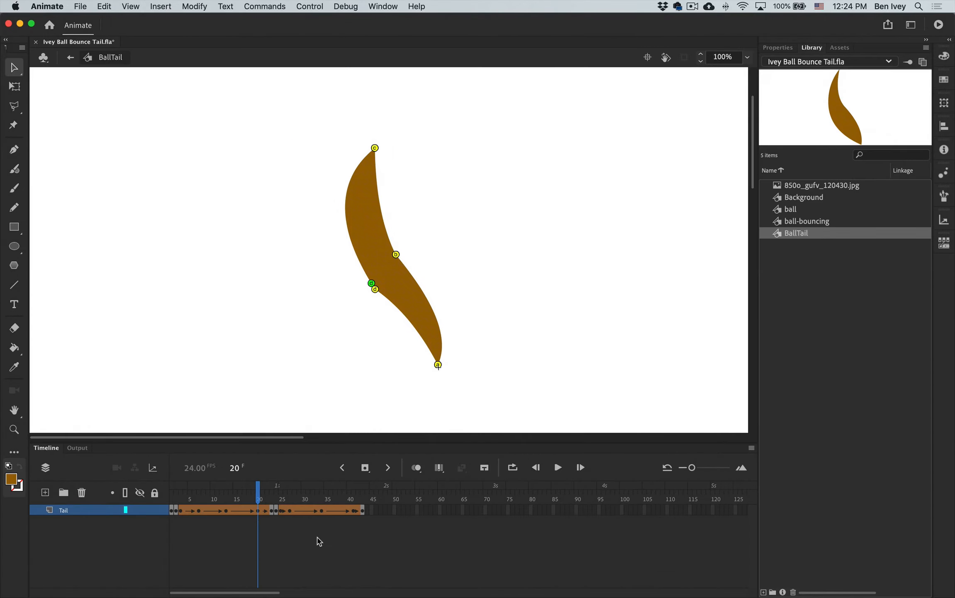
- Step back from frame 20 towards frame 13 to check the tail's hinted in-between shapes
key("comma")
key("comma")
key("comma")
key("comma")
key("comma")
key("comma")
key("comma")
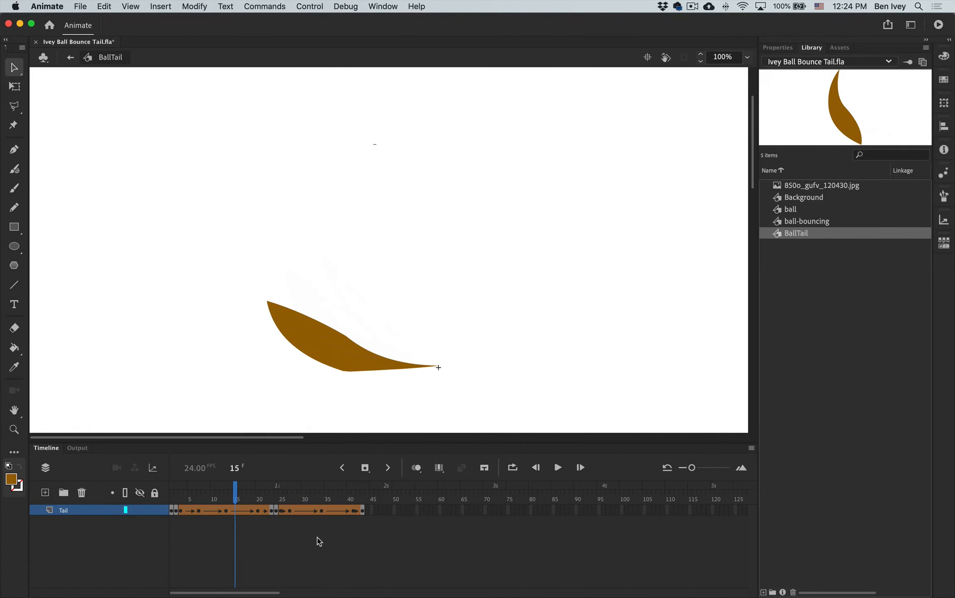
- Step forward from frame 15 and back and forth around frame 20 to check the tail's hinted in-between shapes
key("period")
key("period")
key("period")
key("period")
key("period")
key("period")
key("period")
key("period")
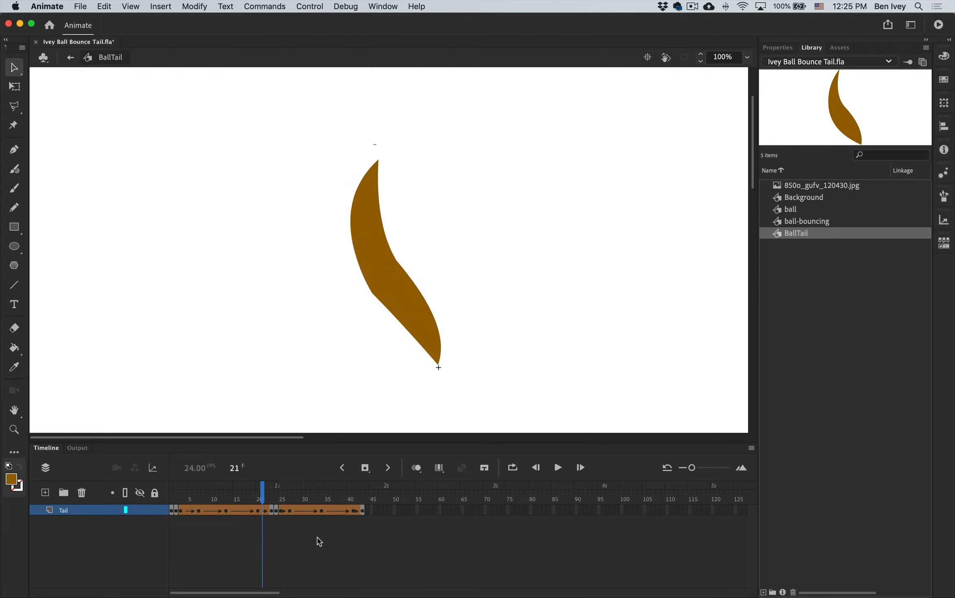
key("comma")
key("comma")
key("comma")
key("period")
key("period")
key("period")
key("comma")
key("comma")
key("period")
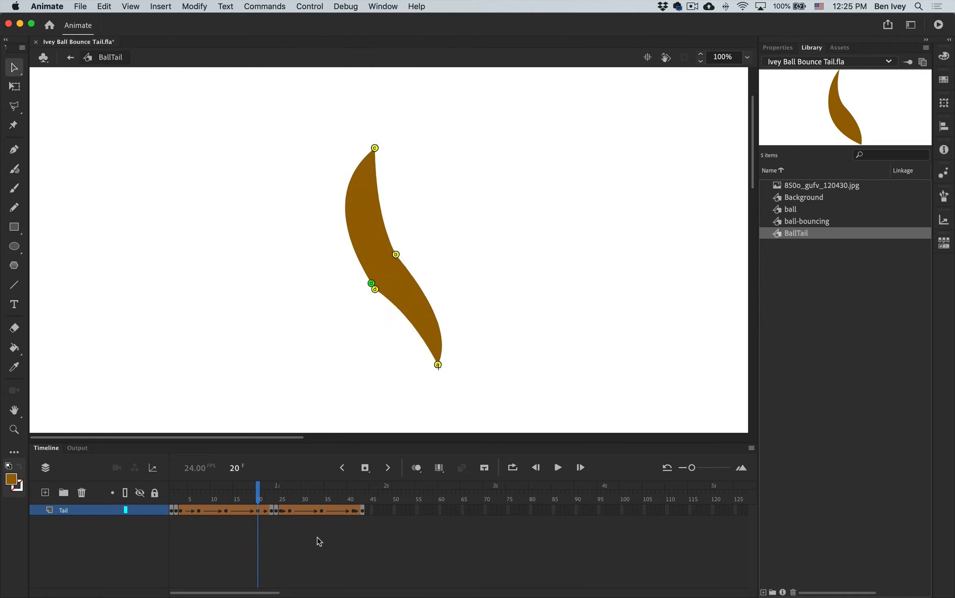
- Step on past frame 20 and play the BallTail animation to review the whole tail motion
key("period")
key("period")
key("period")
key("period")
key("Return")
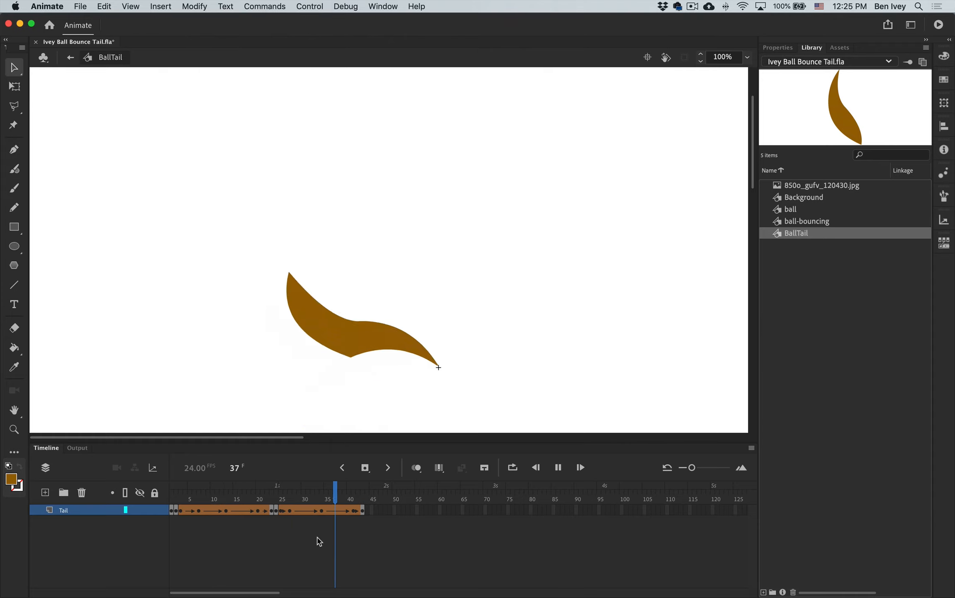
key("shift+super+2")
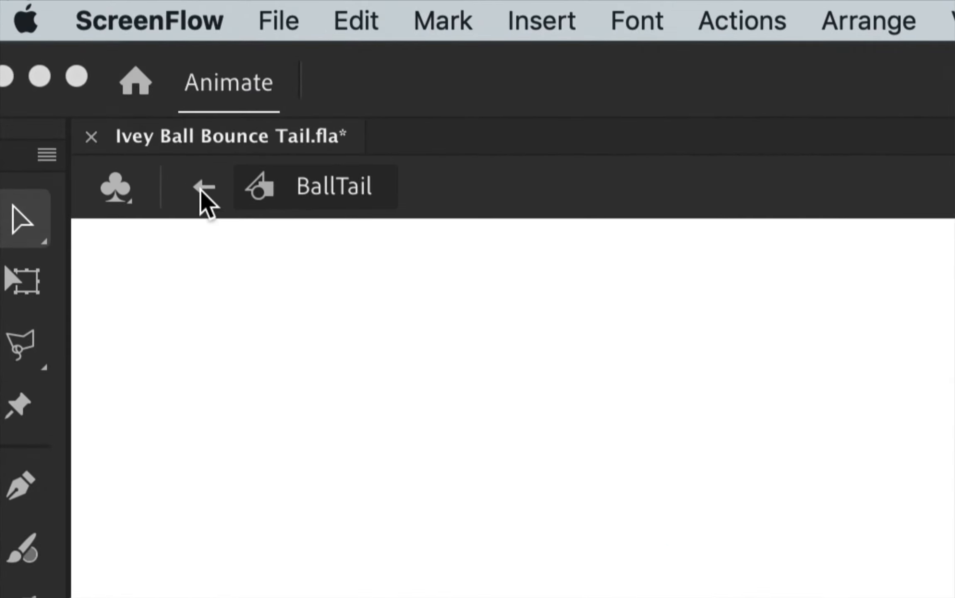
- Return from the BallTail symbol to Scene 1, hide the Tail layer and show the ball layer
left_click(70, 58)
left_click(201, 188)
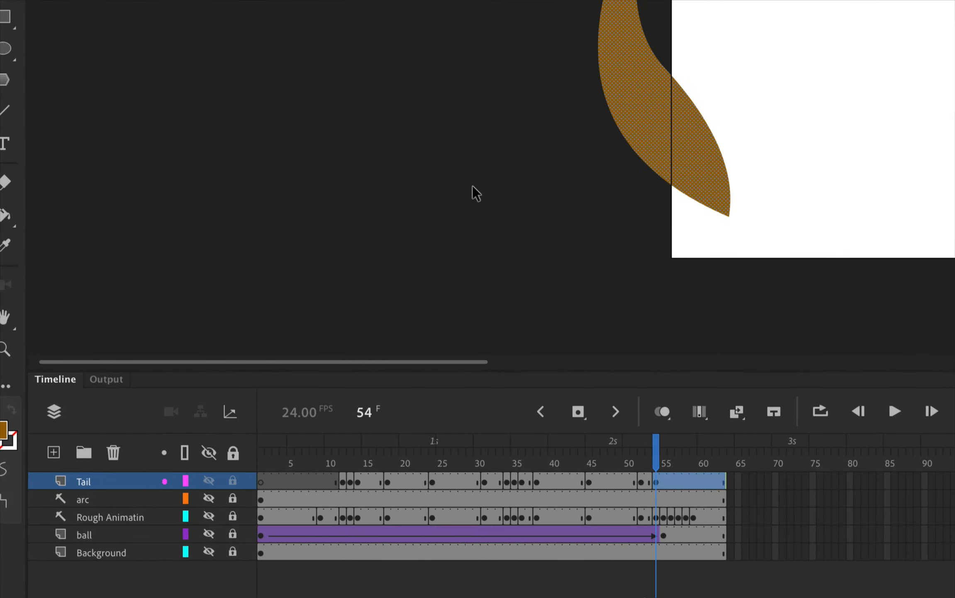
left_click(208, 481)
left_click(209, 533)
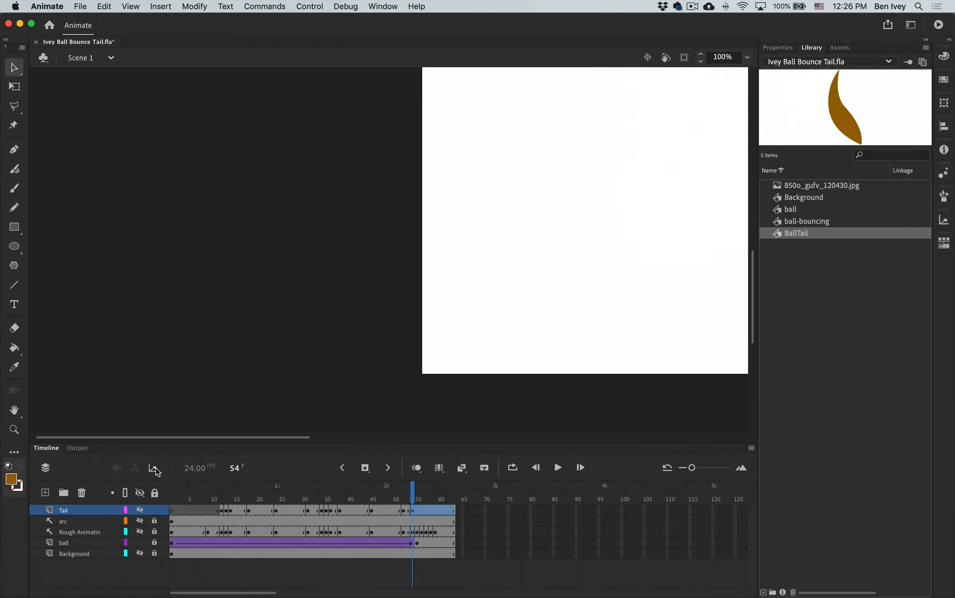
- Unlock the ball layer and open the ball-bouncing symbol at frame 1 for editing in place
left_click(172, 532)
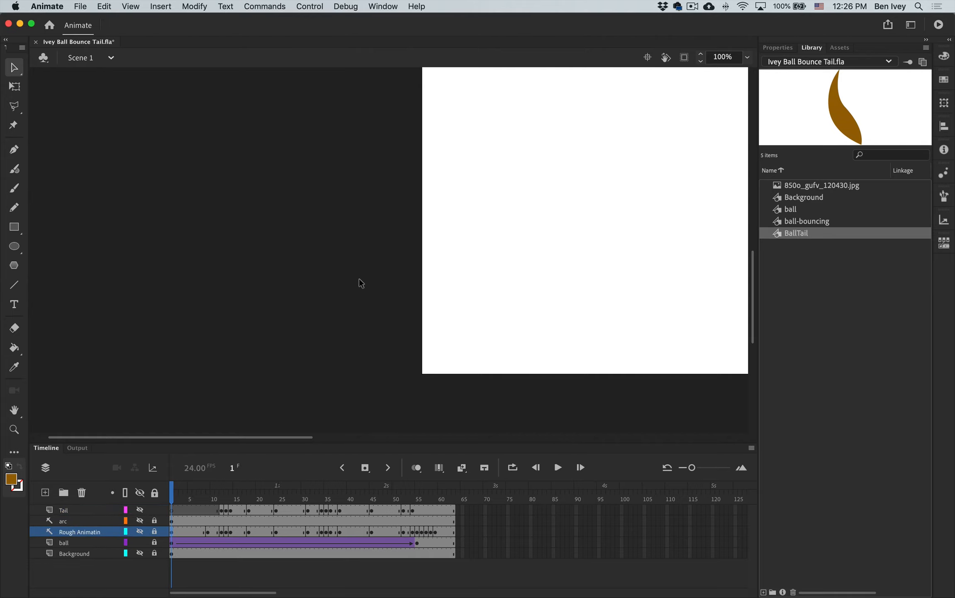
scroll(359, 279, "down", 5)
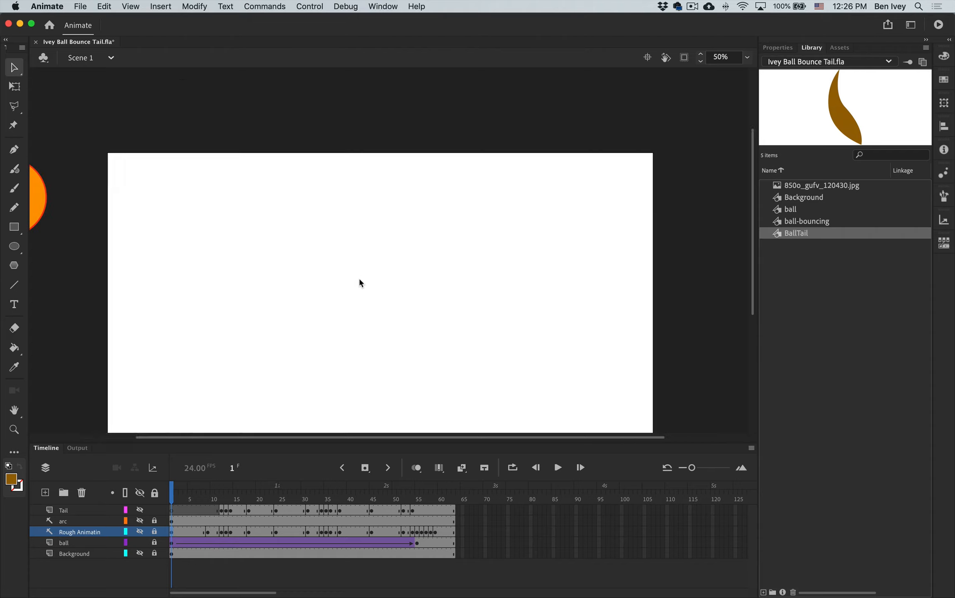
scroll(360, 283, "down", 3)
scroll(360, 282, "left", 3)
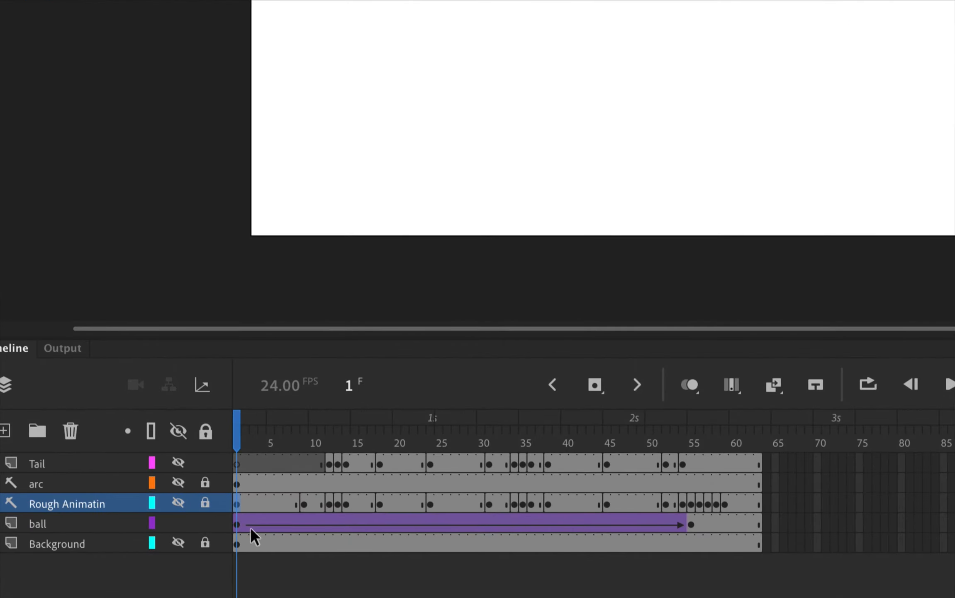
left_click(239, 528)
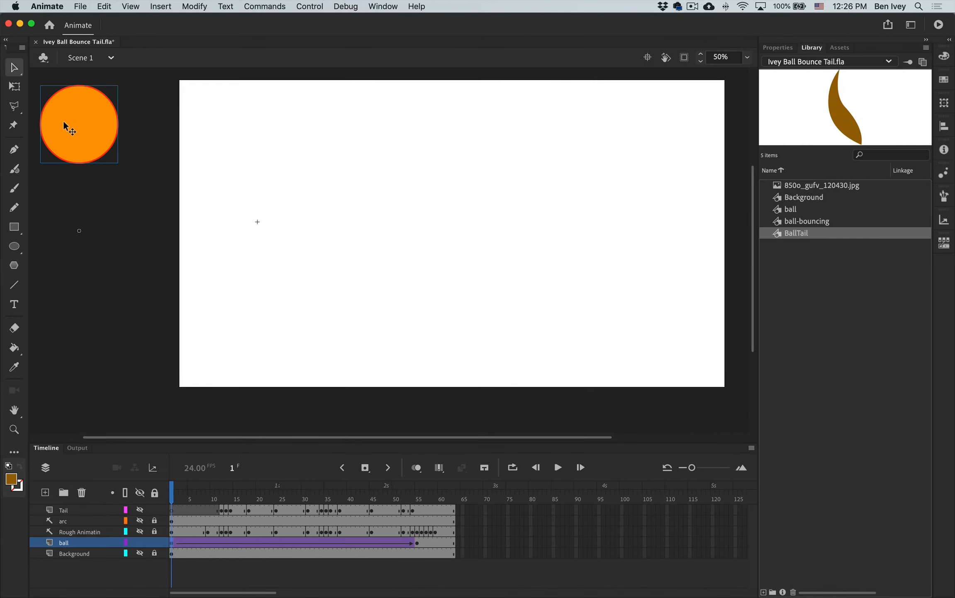
double_click(63, 122)
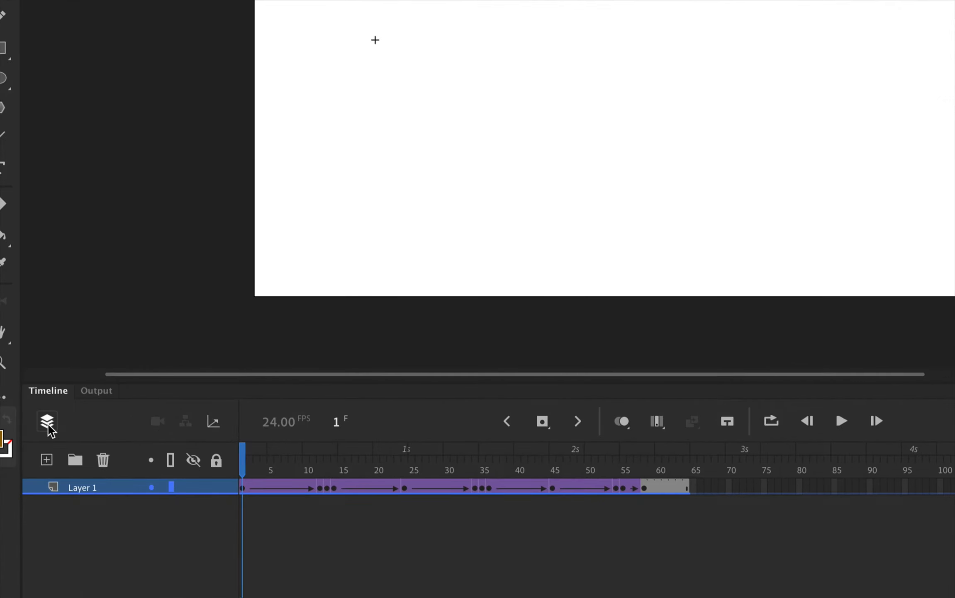
- Add a new layer named "tail" to the ball-bouncing symbol and place it below Layer 1
left_click(46, 459)
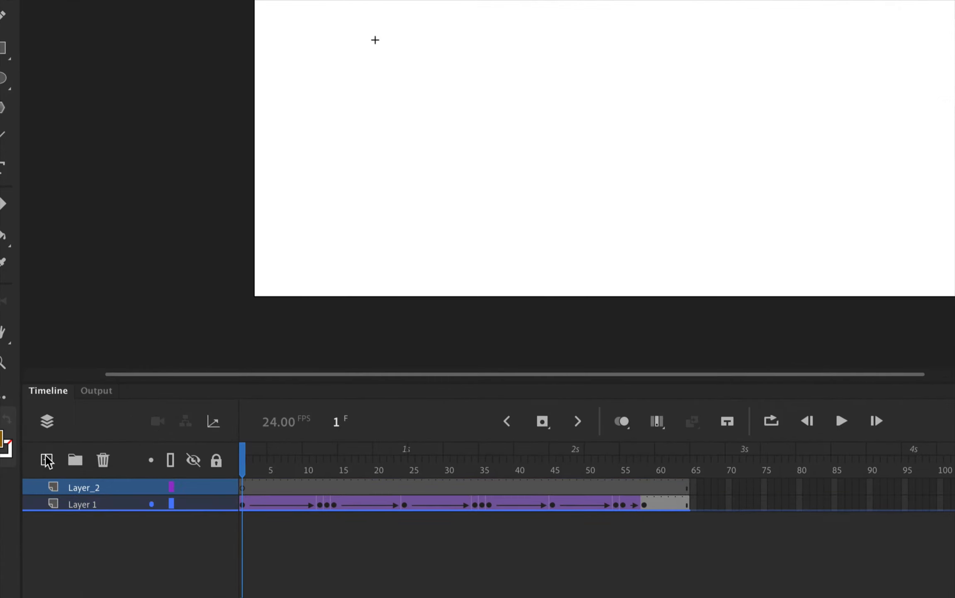
double_click(90, 488)
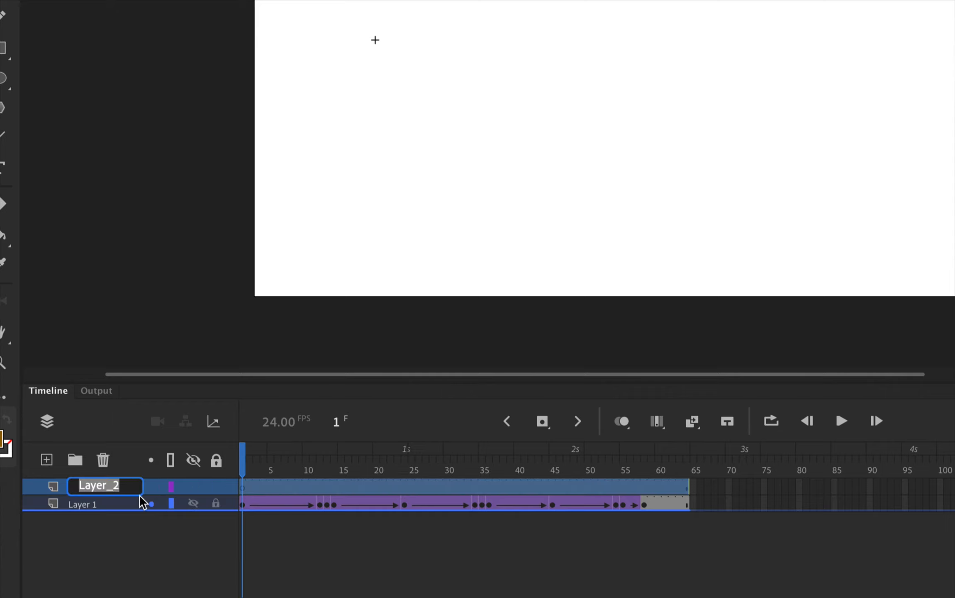
type("ta")
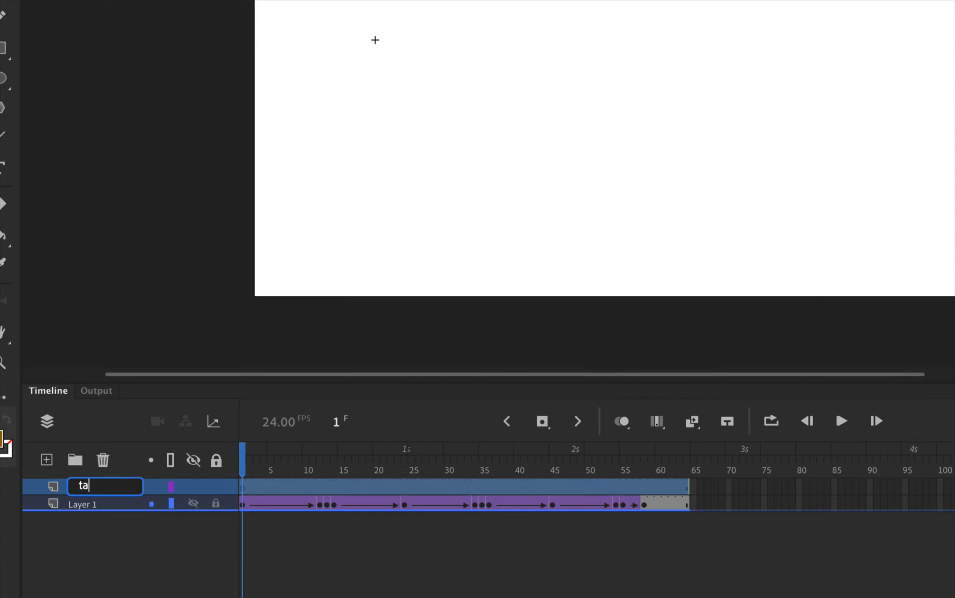
type("il")
key("Return")
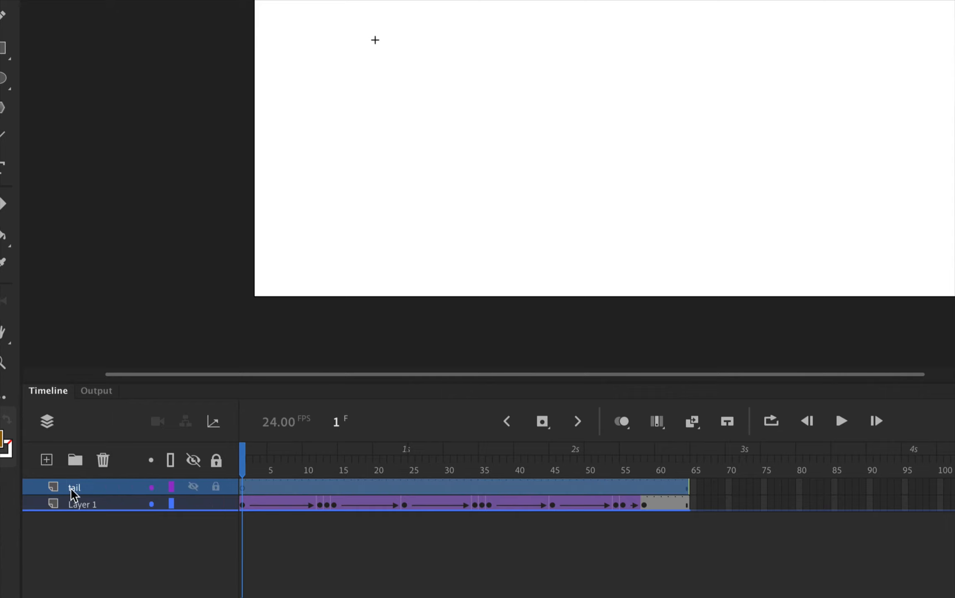
left_click_drag(77, 494, 73, 517)
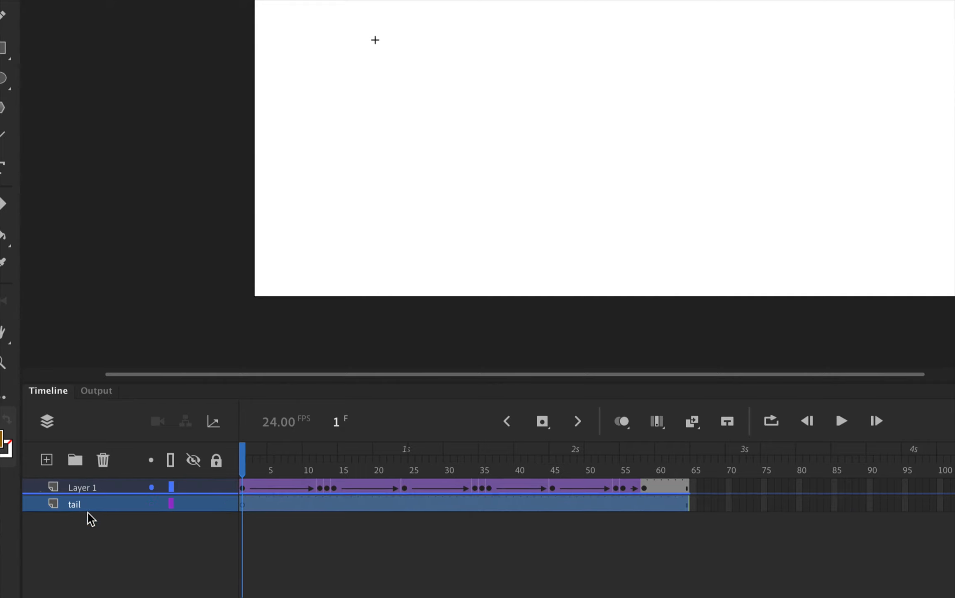
- Insert a keyframe at frame 12 of the tail layer and place a BallTail instance on the stage
left_click(243, 505)
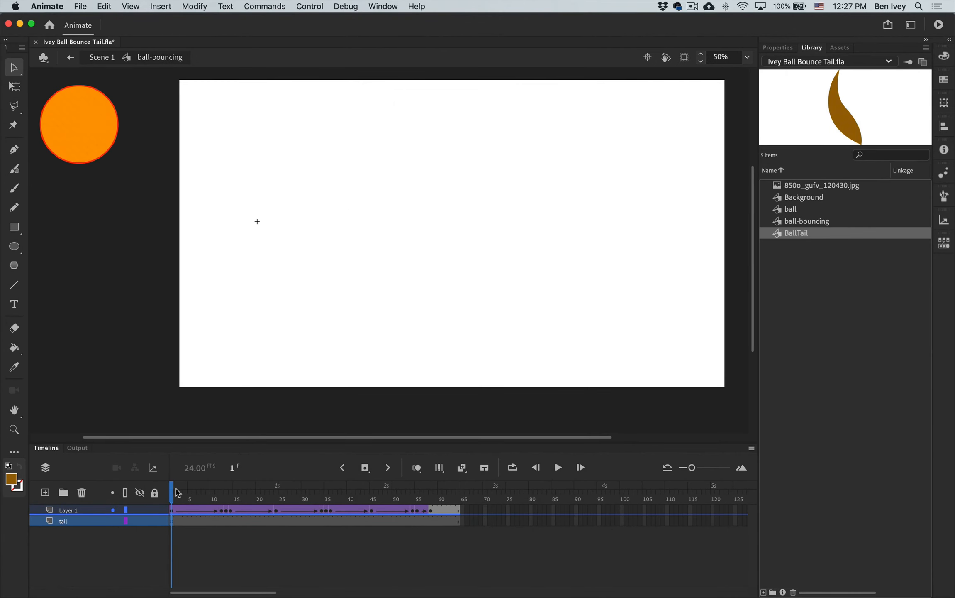
left_click_drag(173, 495, 222, 494)
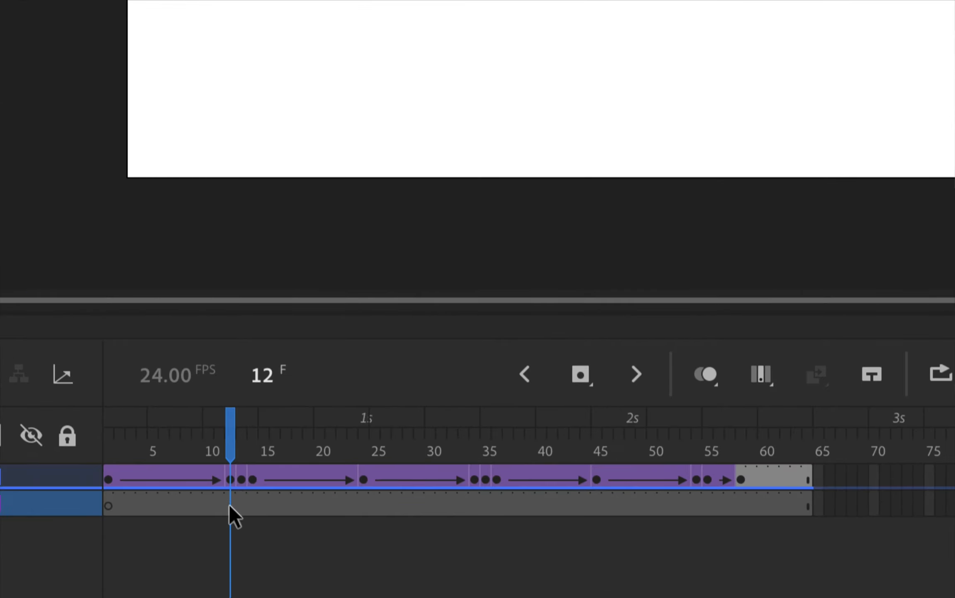
left_click(229, 504)
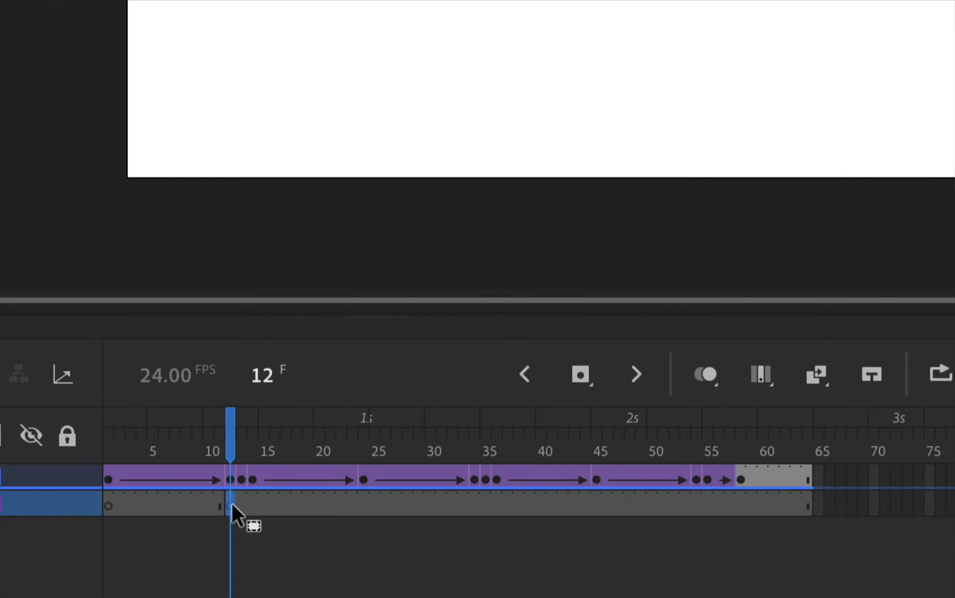
key("F6")
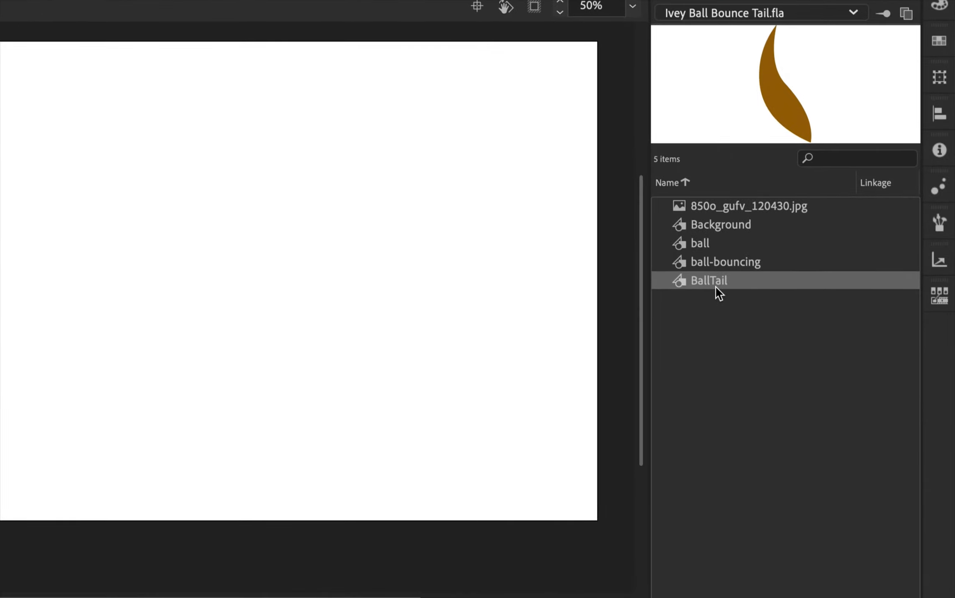
left_click_drag(716, 286, 278, 362)
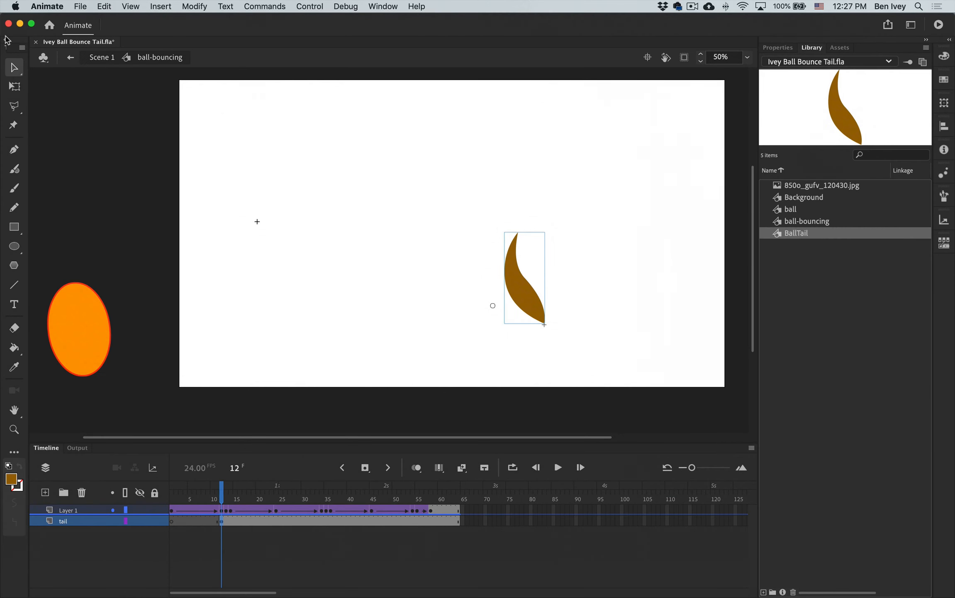
left_click(620, 303)
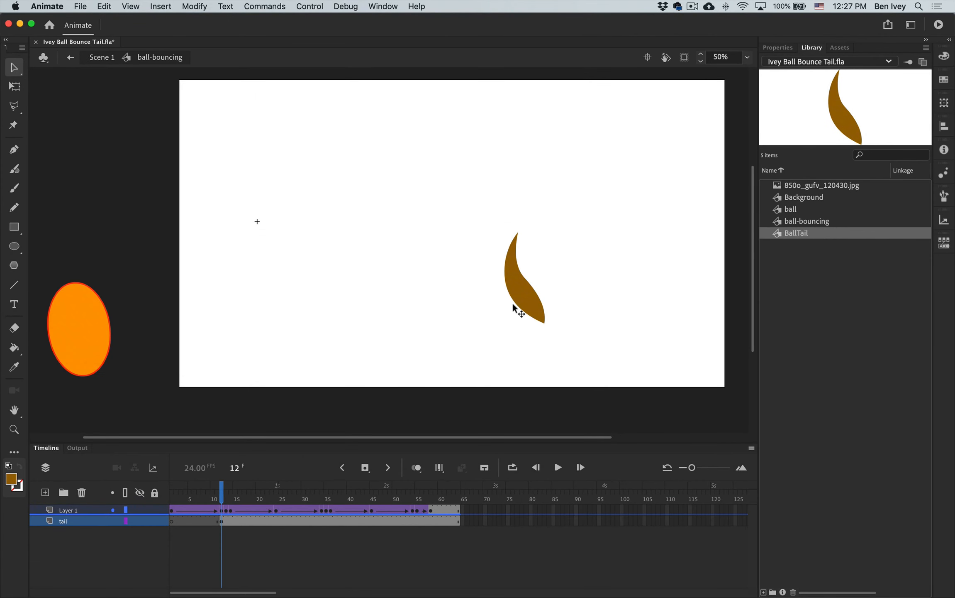
- Move the tail instance at frame 12 onto the stretched ball and nudge its base to the ball's lower edge
left_click_drag(513, 305, 54, 365)
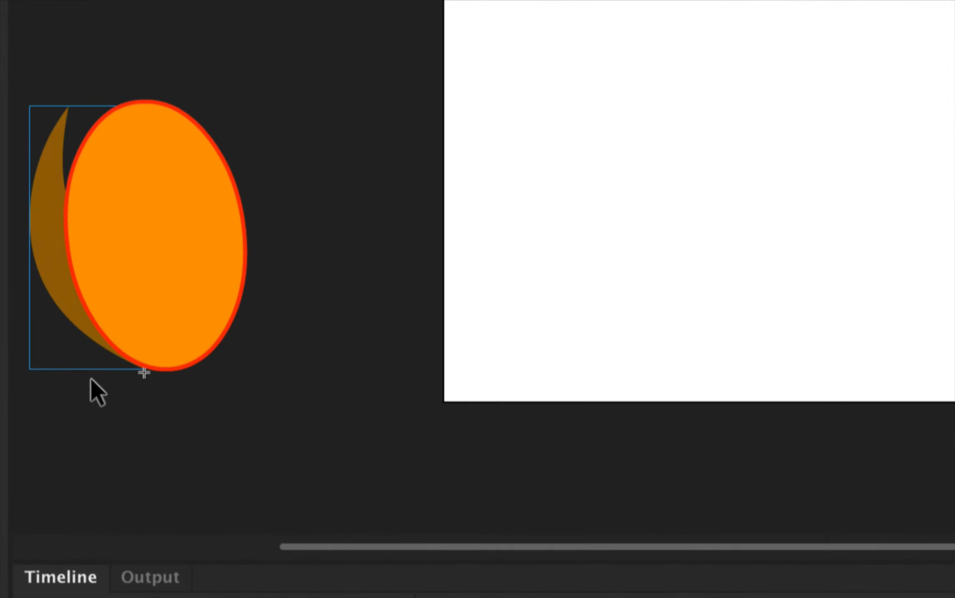
key("shift+Up")
key("shift+Up")
key("shift+Right")
key("shift+Down")
key("Down")
key("Down")
key("Down")
key("Right")
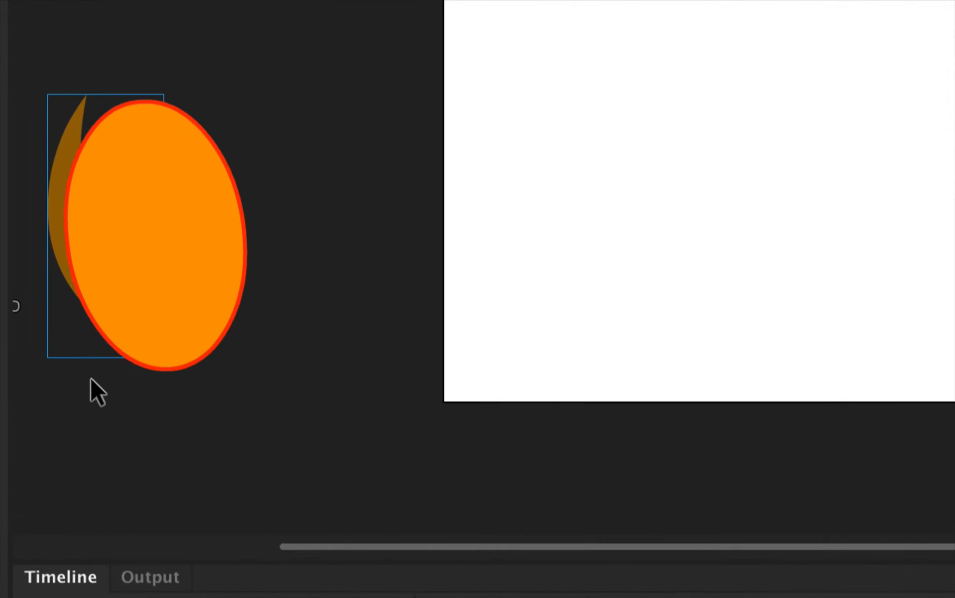
key("Down")
key("Down")
key("Down")
key("Right")
key("Down")
key("Up")
key("Up")
key("Up")
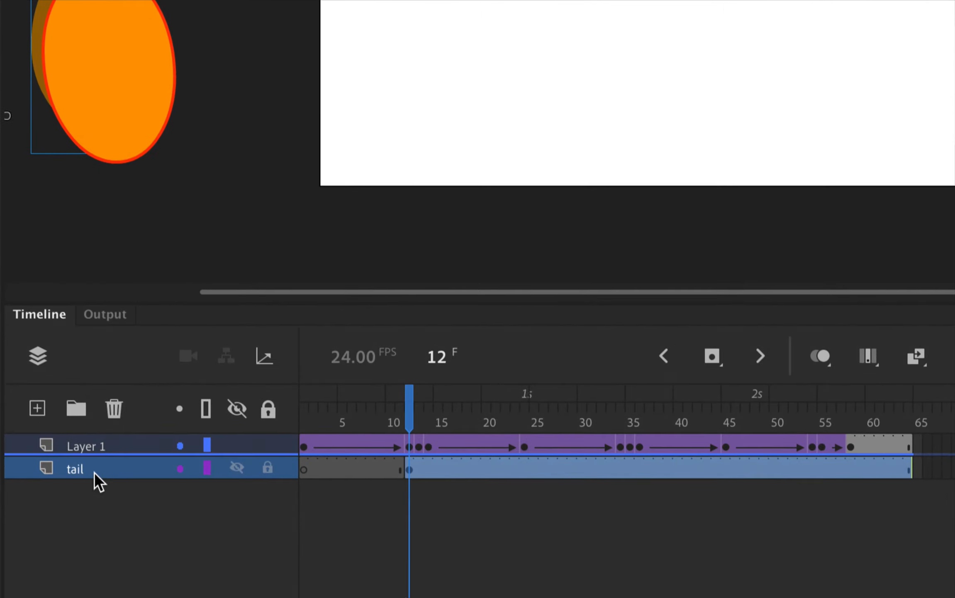
- Move the tail layer above Layer 1 and fine-tune the tail's position on the ball at frame 12
left_click(71, 519)
left_click_drag(94, 471, 93, 440)
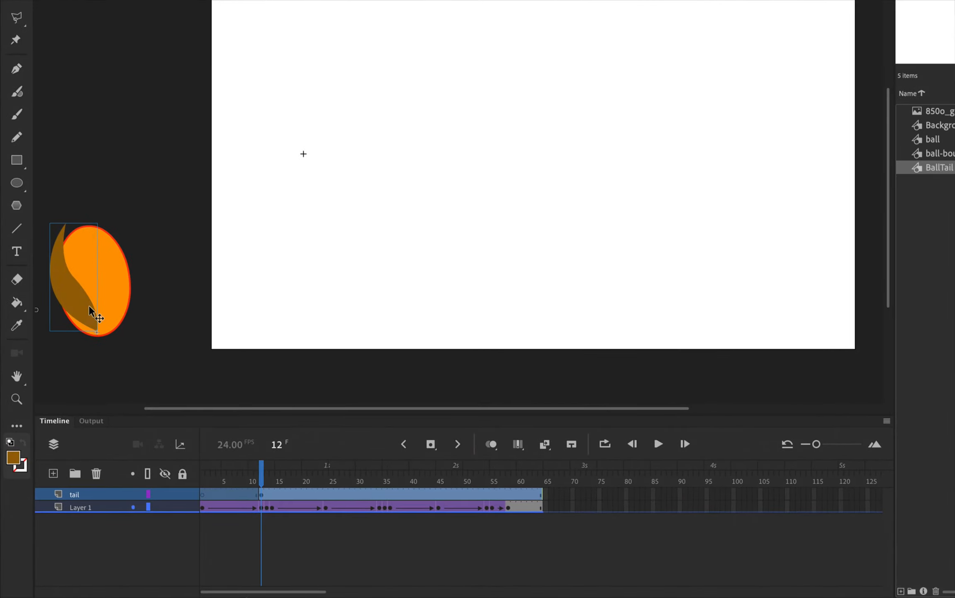
left_click_drag(89, 306, 90, 307)
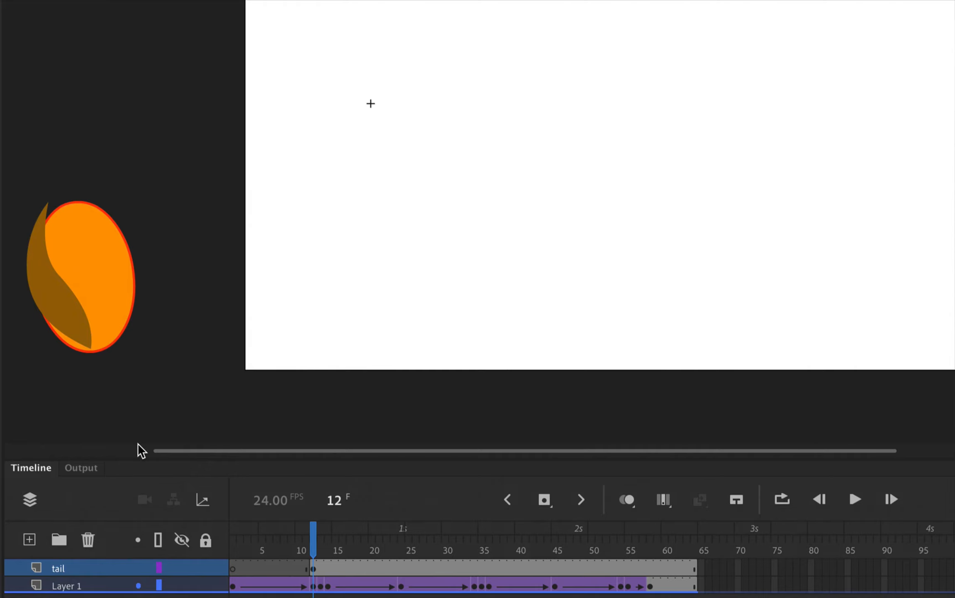
- Add a tail keyframe at frame 13 and nudge the tail slightly left and up on the squashed ball
key("comma")
key("period")
key("period")
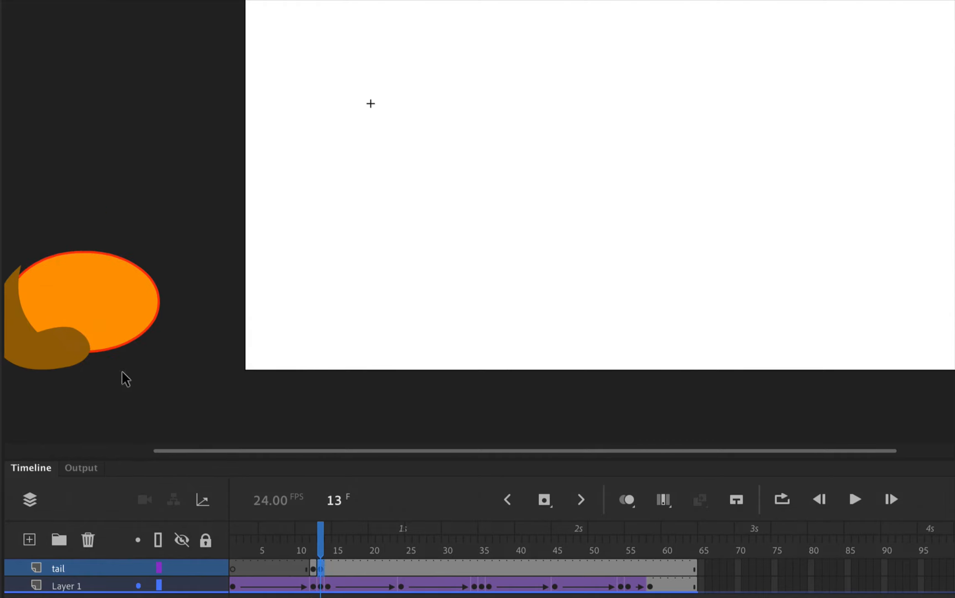
left_click(41, 307)
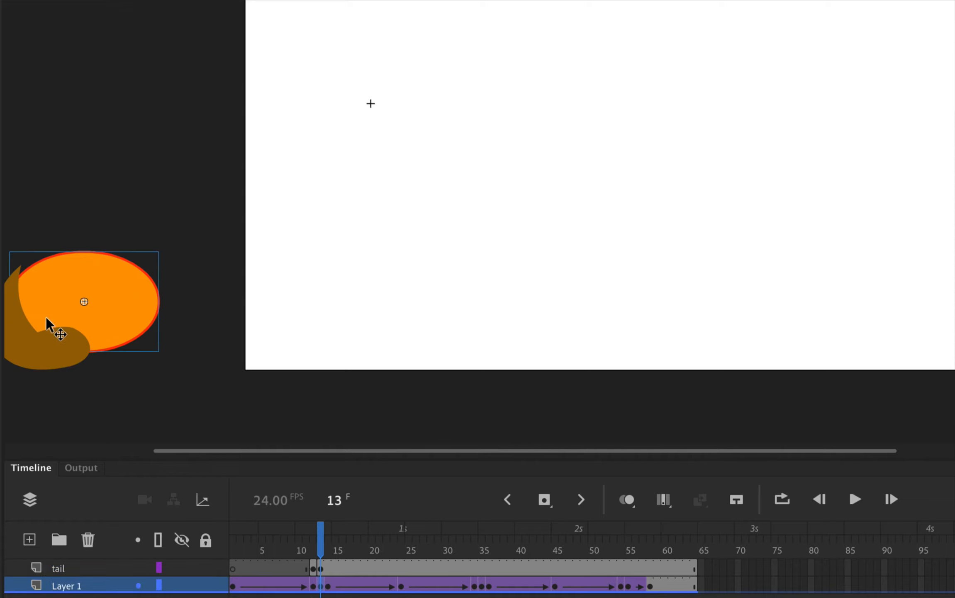
left_click(55, 343)
key("Left")
key("Left")
key("Left")
key("Left")
key("Up")
key("Up")
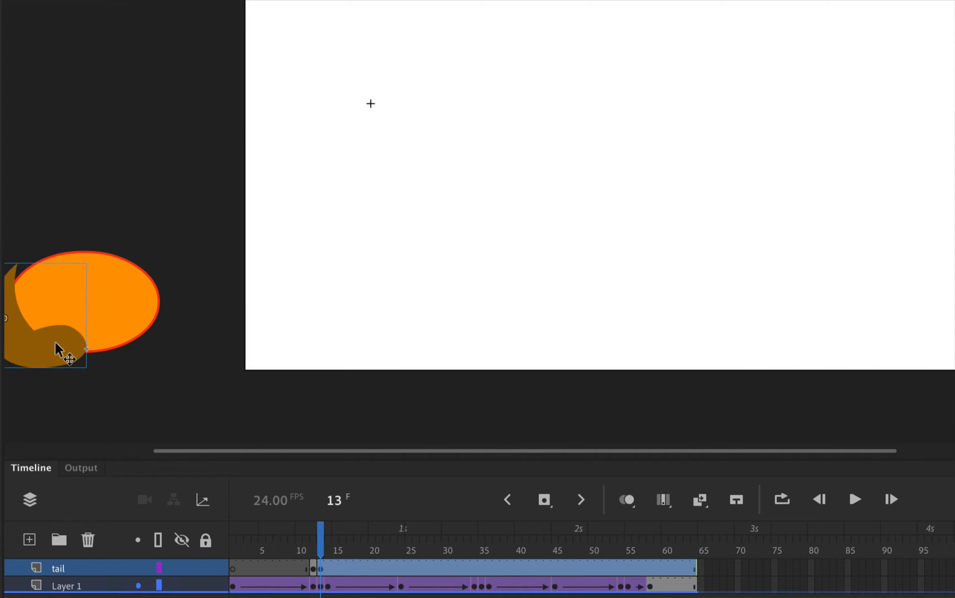
- Add tail keyframes at frames 14 and 24, moving the tail up to the ball's lower edge in each
key("period")
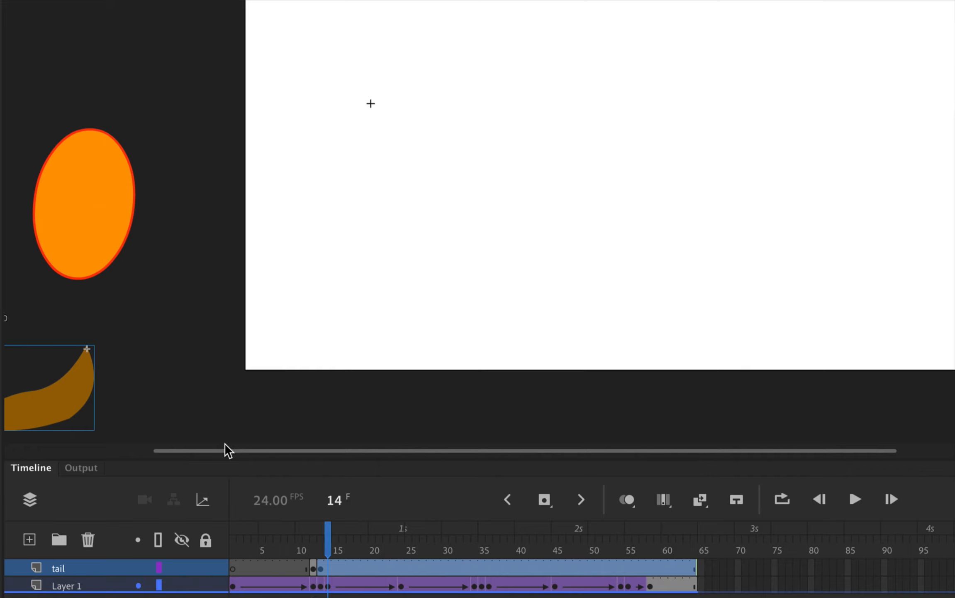
left_click(329, 568)
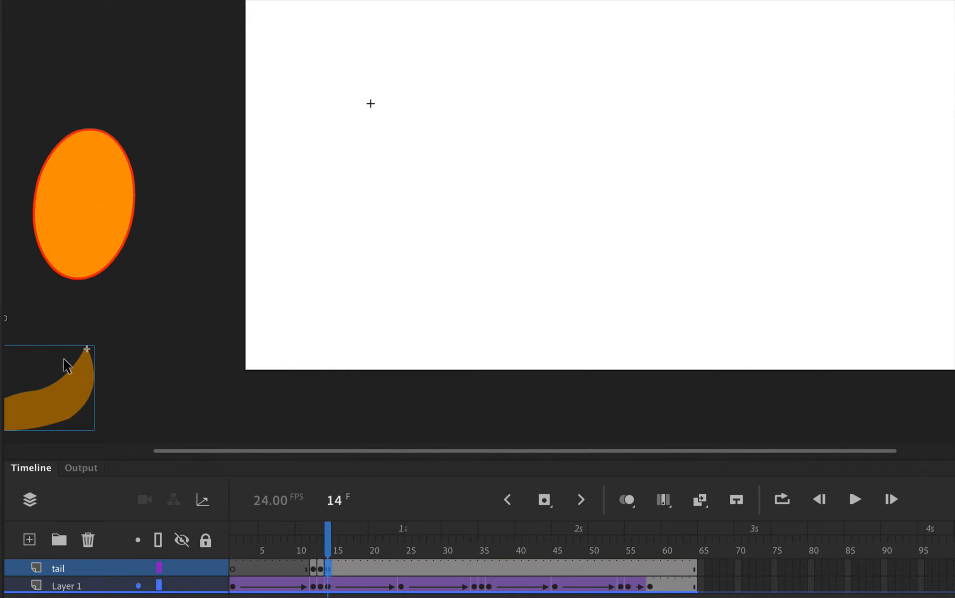
left_click_drag(68, 395, 56, 312)
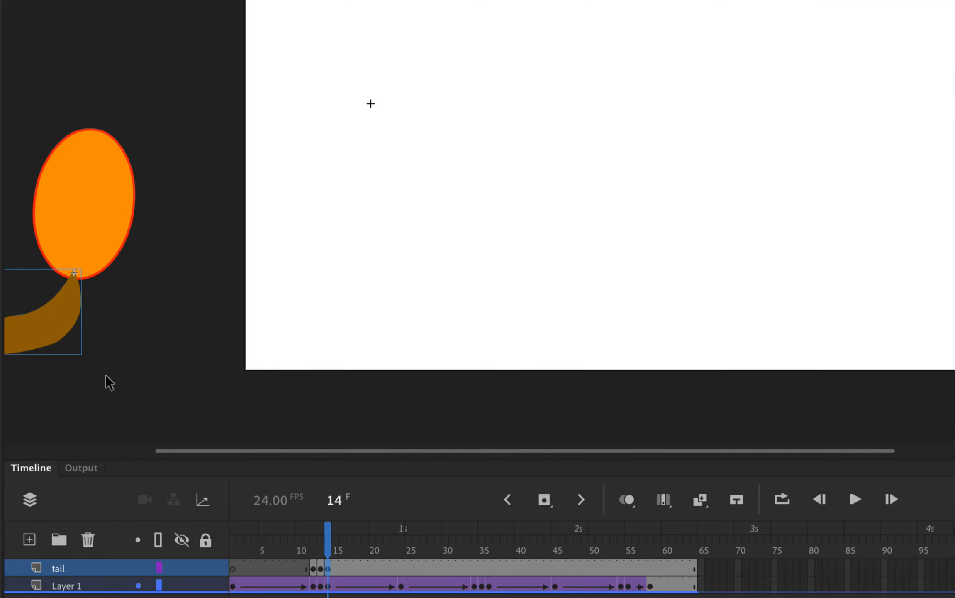
left_click(400, 568)
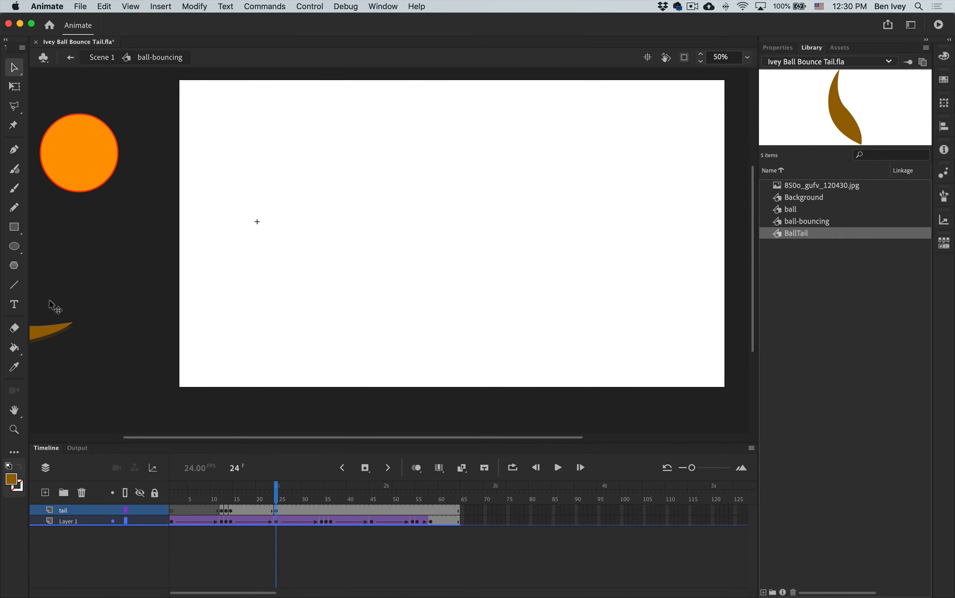
left_click_drag(49, 300, 57, 192)
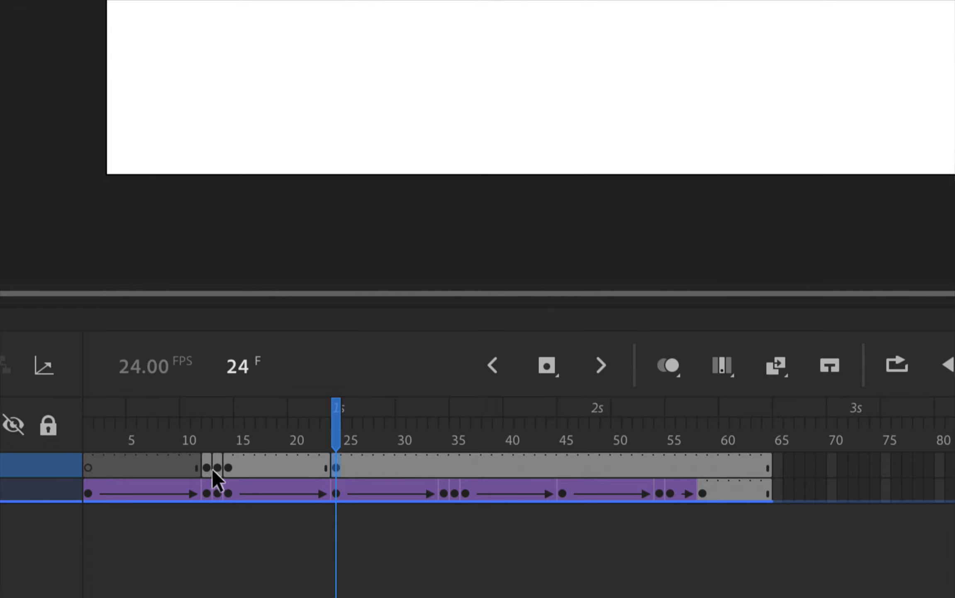
- Create a classic tween on the tail layer between the keyframes at frames 14 and 24
left_click(223, 467)
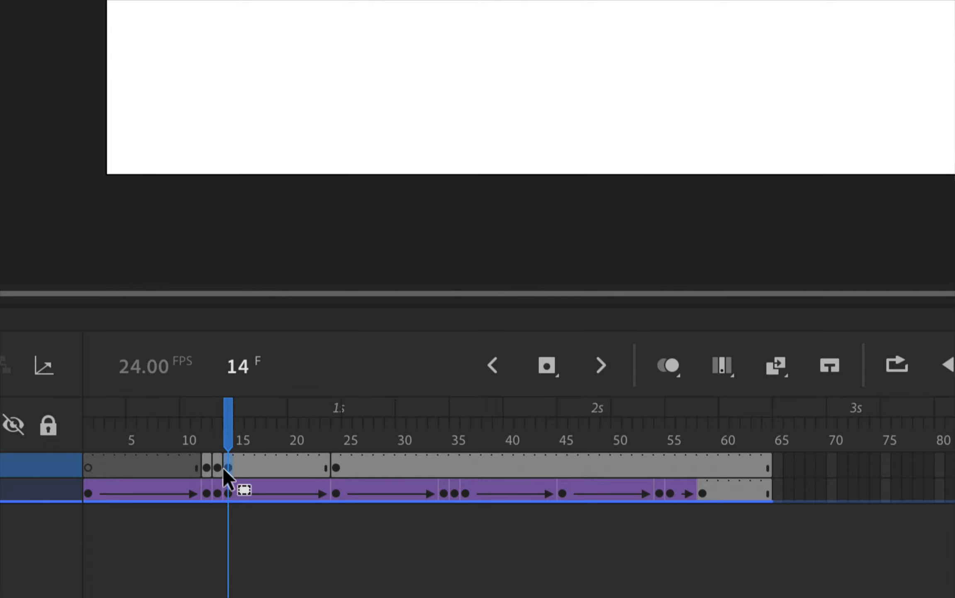
right_click(227, 463)
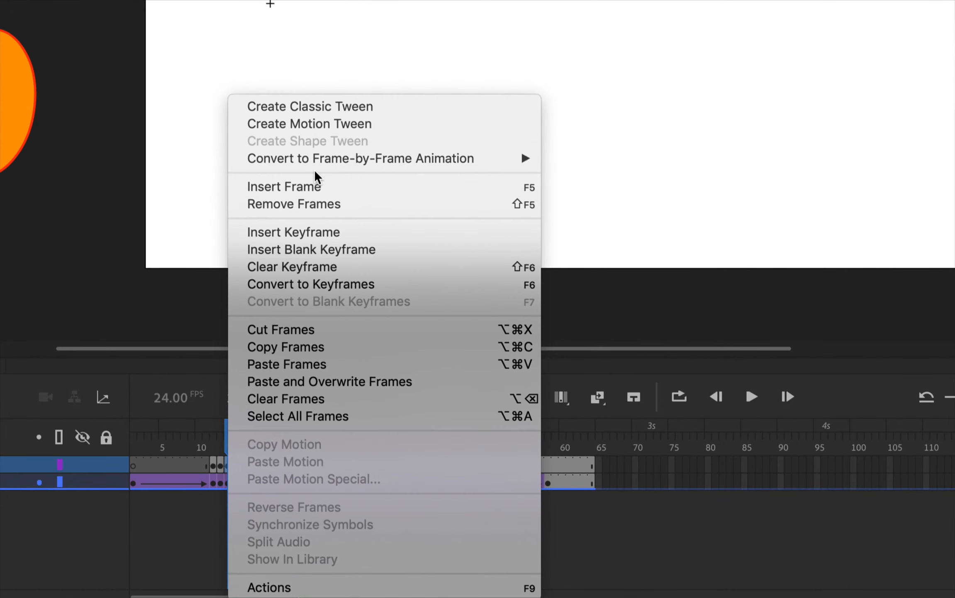
left_click(334, 107)
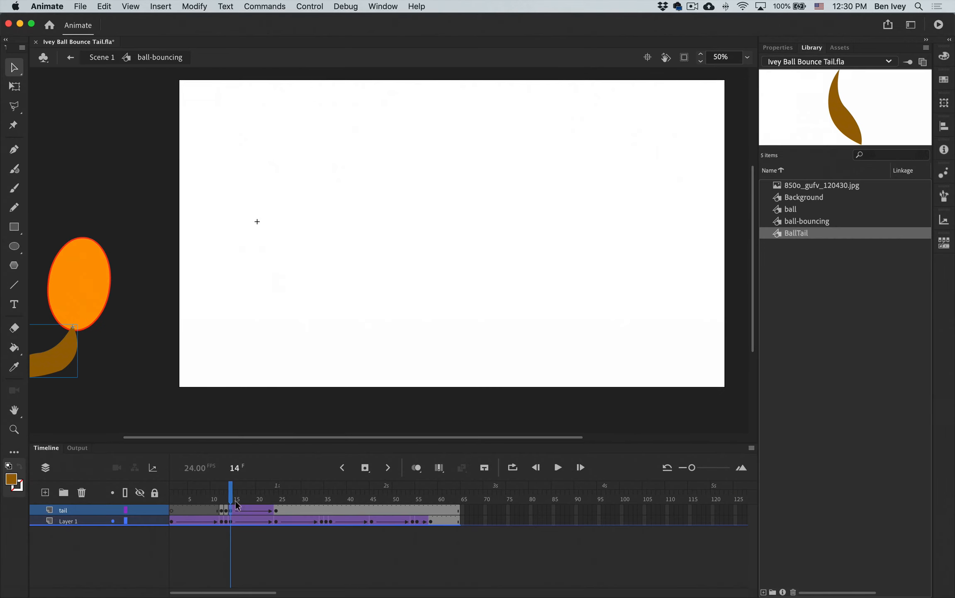
- Check the ball's easing at frame 14, set the matching tail tween's Classic Ease to 100 and scrub through it
mouse_move(236, 498)
left_mouse_down()
mouse_move(283, 496)
mouse_move(218, 493)
mouse_move(266, 494)
mouse_move(233, 500)
left_mouse_up()
left_click(231, 521)
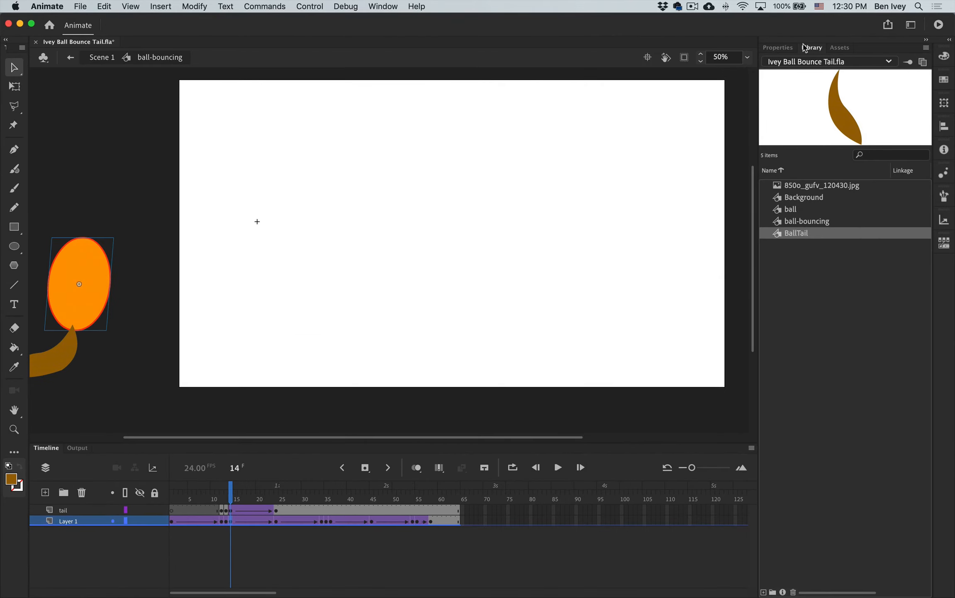
left_click(788, 49)
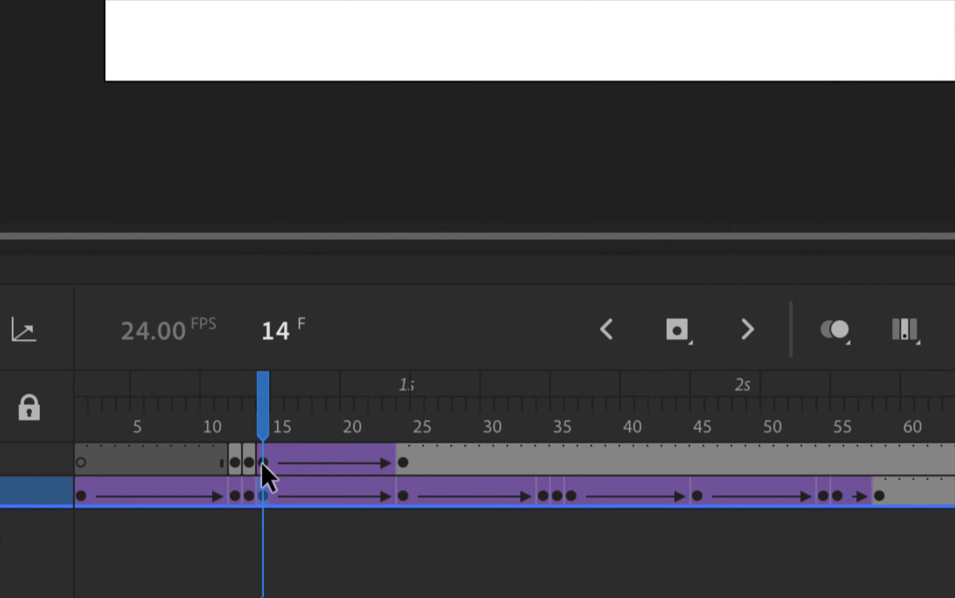
left_click(262, 463)
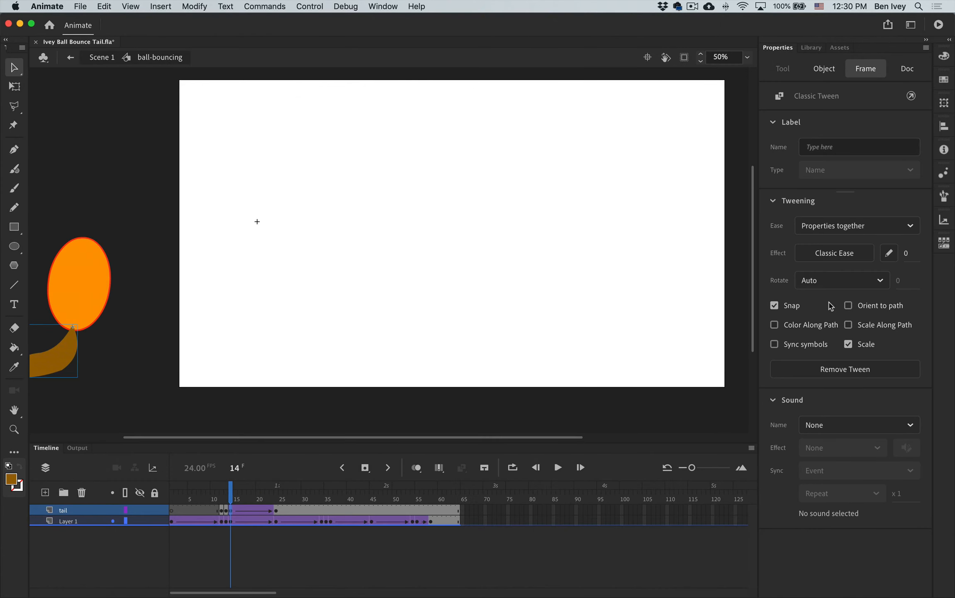
left_click_drag(908, 255, 929, 253)
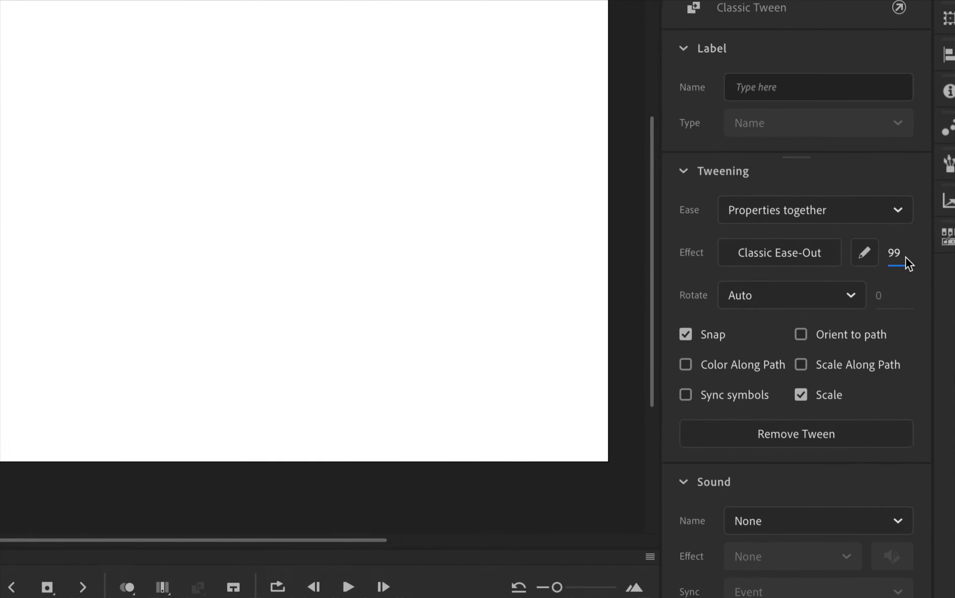
left_click_drag(916, 260, 944, 261)
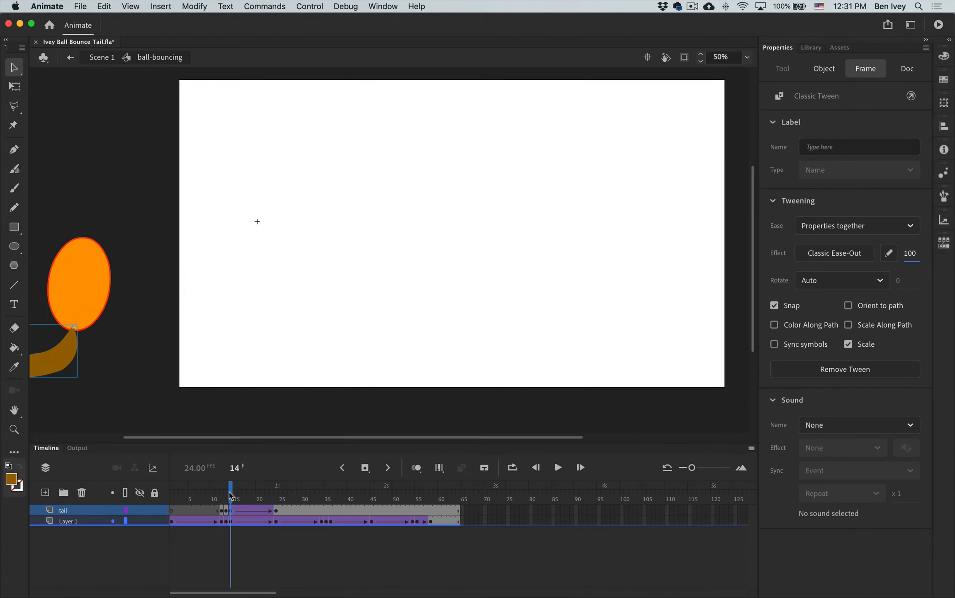
left_click_drag(231, 498, 277, 496)
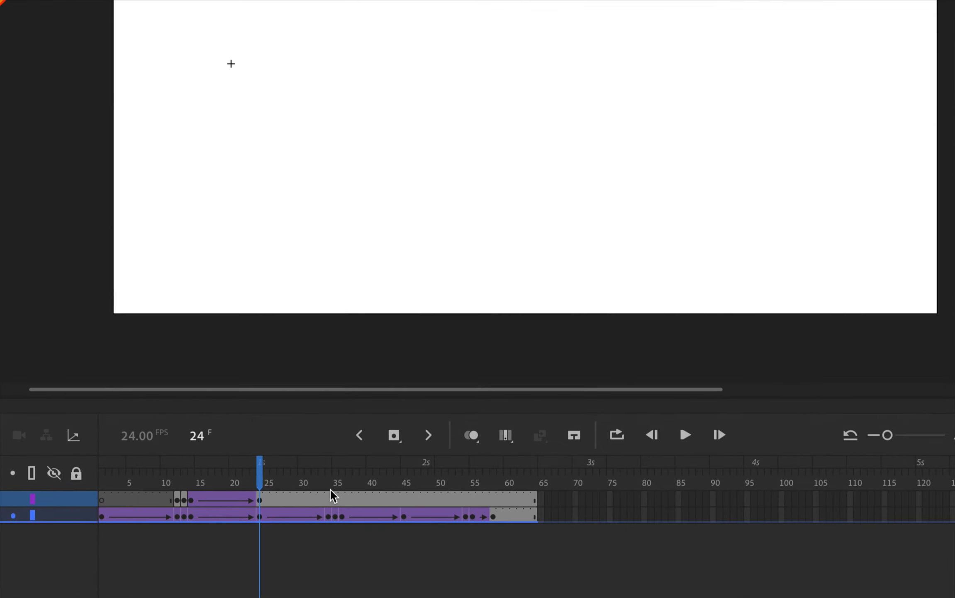
- Add a tail keyframe at frame 34 with the tail on the ball's lower edge, and create a classic tween from frame 24
left_click(320, 506)
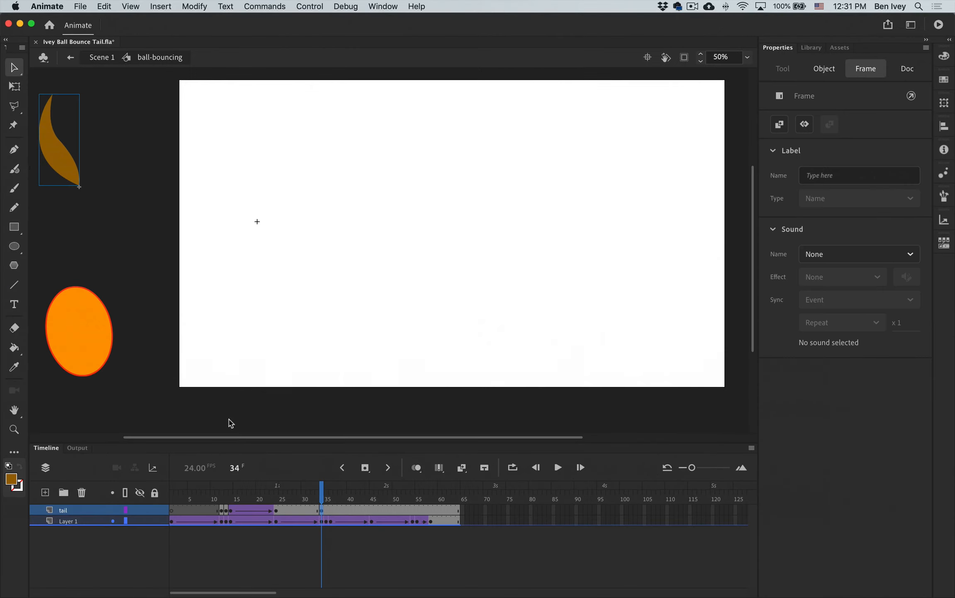
left_click_drag(70, 180, 74, 354)
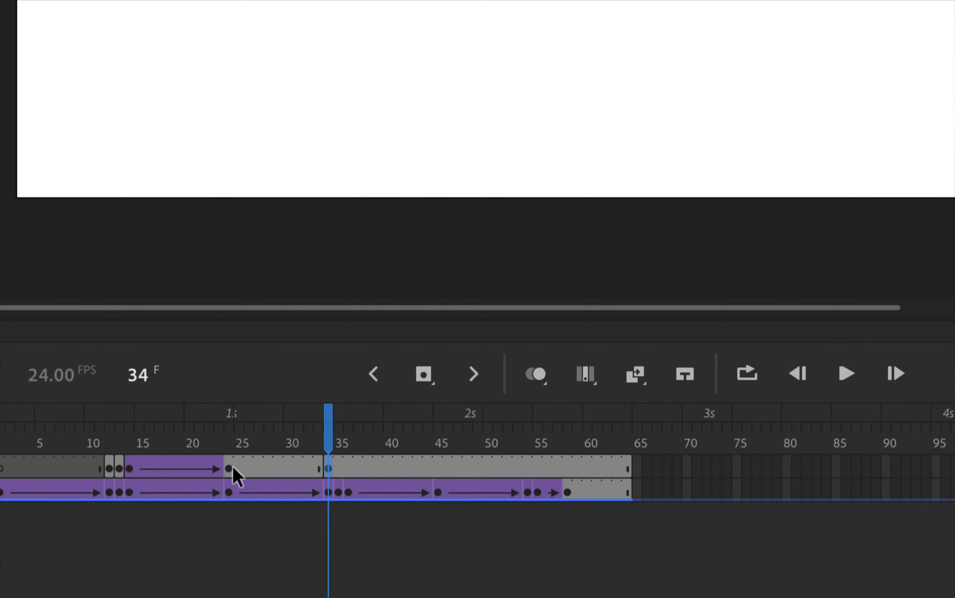
left_click(233, 466)
right_click(233, 466)
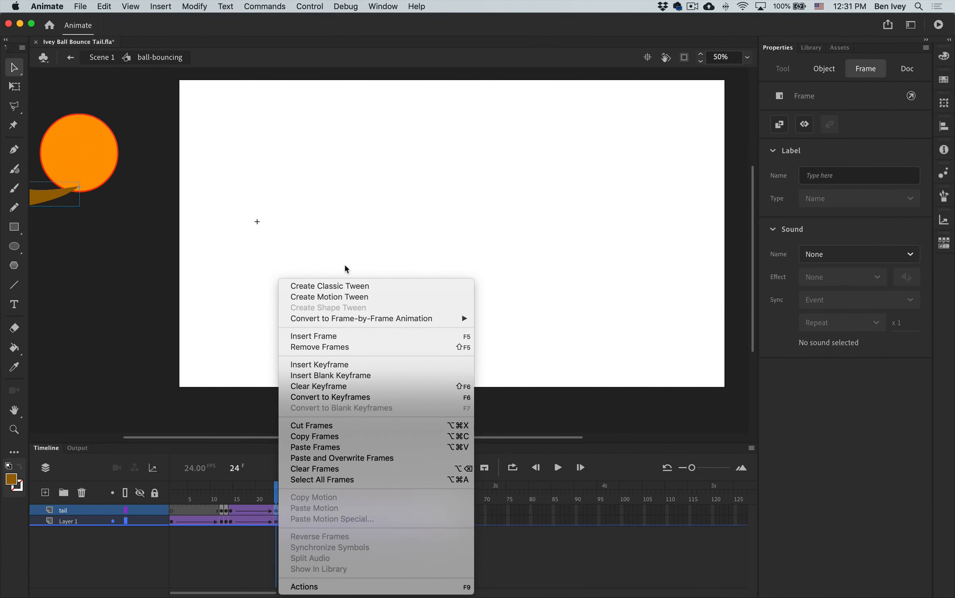
left_click(346, 286)
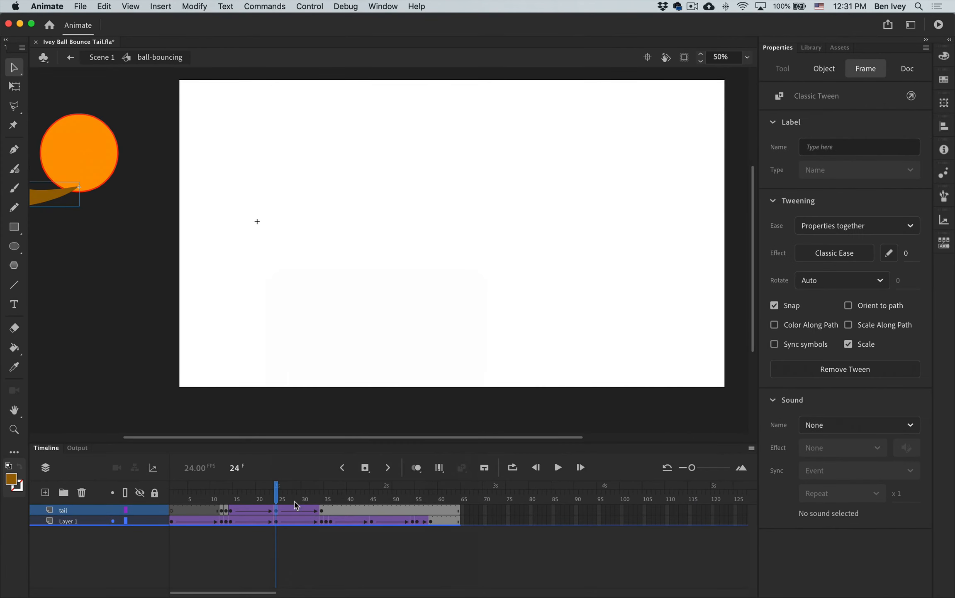
- Check the ball's easing at frame 24, set the matching tail tween's Classic Ease to -100 and scrub through it
left_click(275, 521)
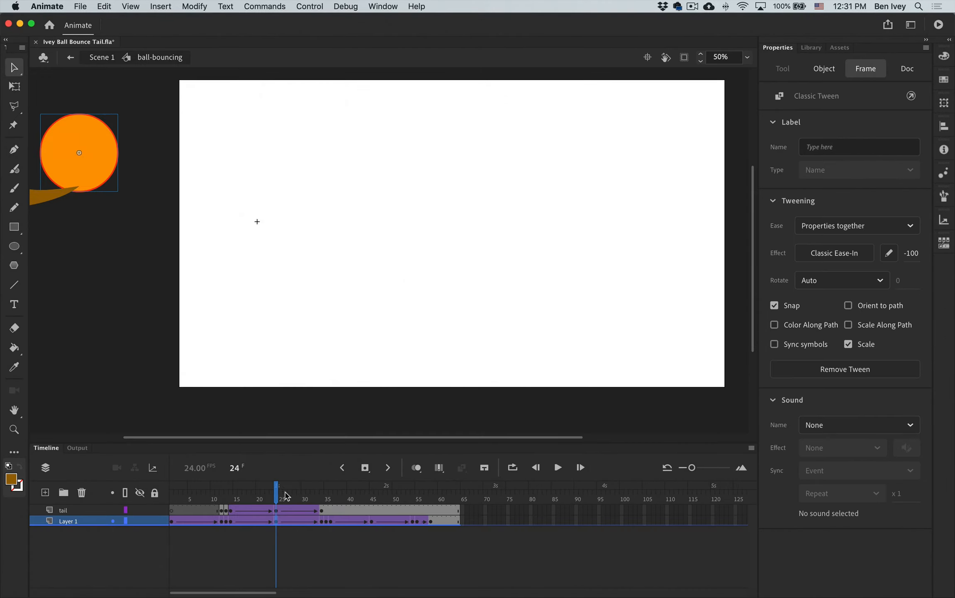
left_click(278, 511)
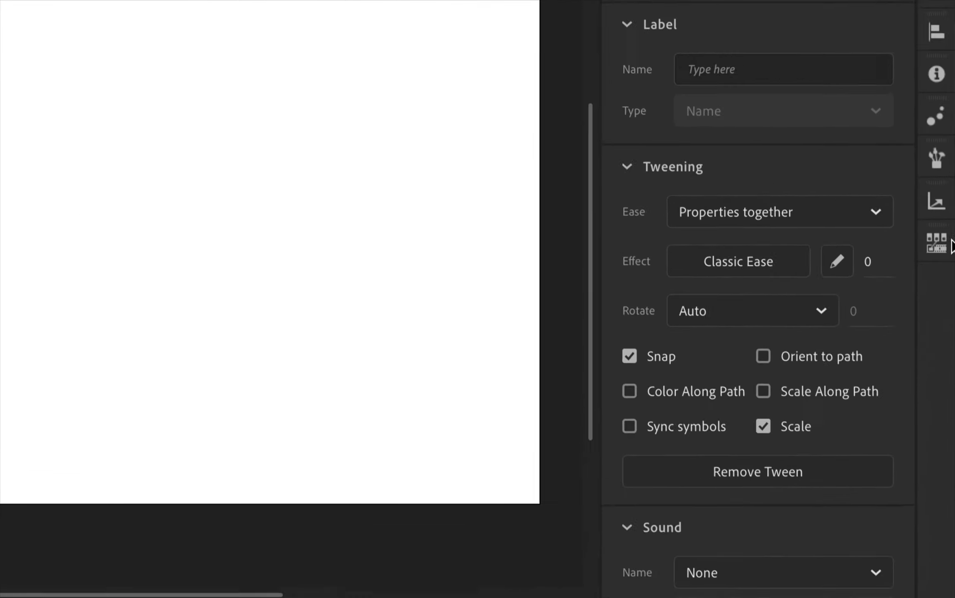
left_click_drag(856, 267, 639, 282)
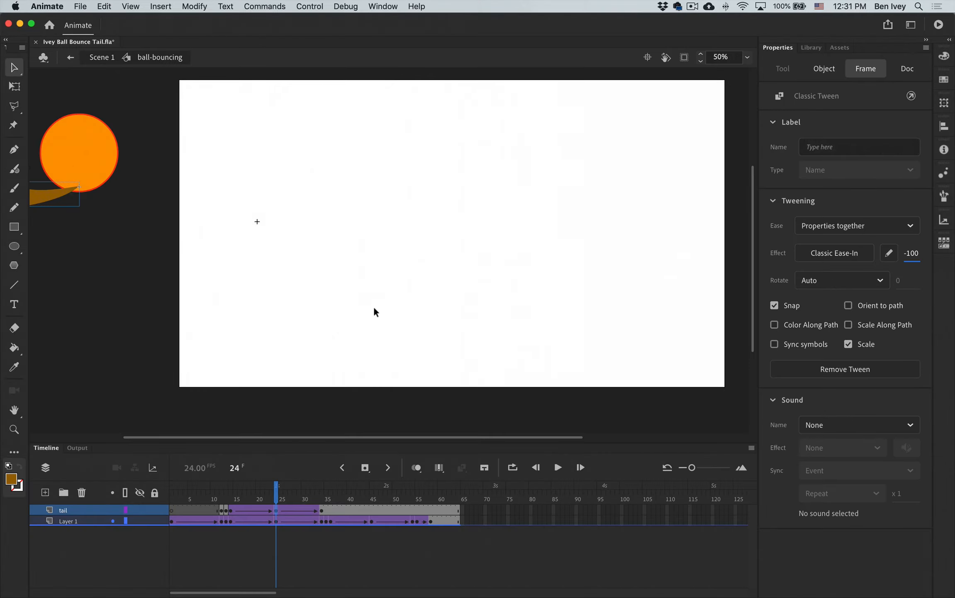
left_click_drag(277, 495, 326, 513)
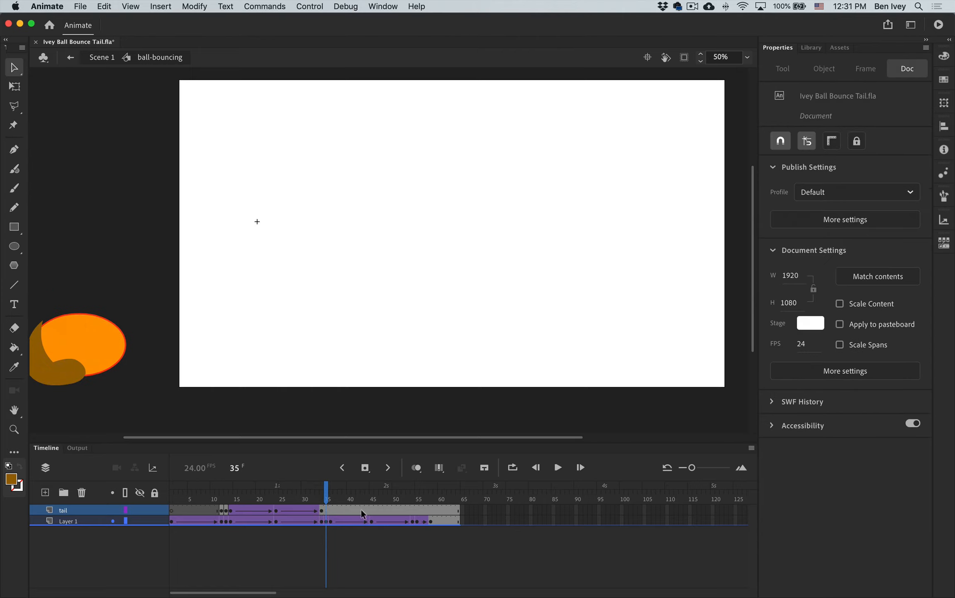
- Add tail keyframes at frames 35, 36 and 45, and create a classic tween from frame 36 to 45
left_click(432, 521)
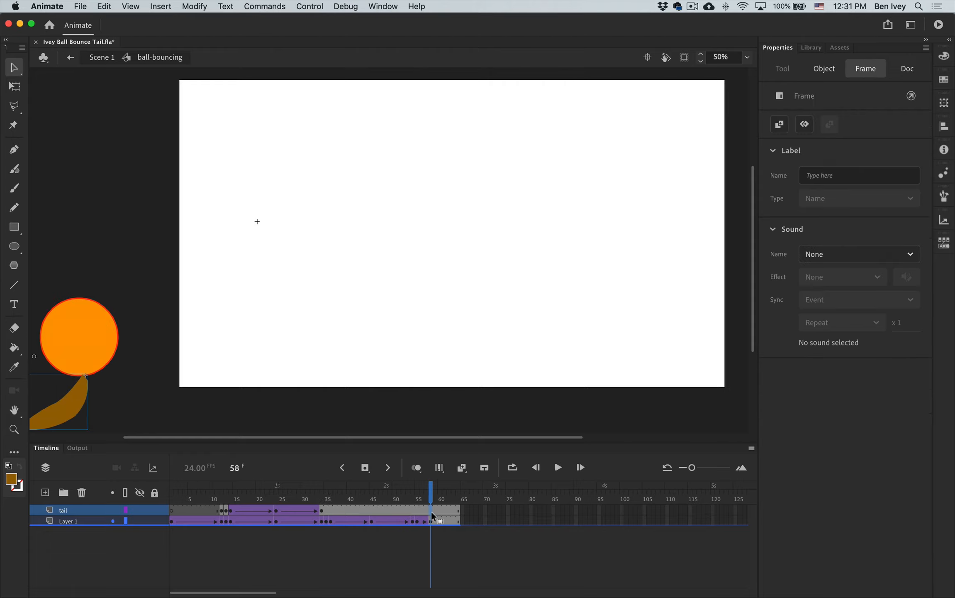
left_click_drag(427, 502, 410, 505)
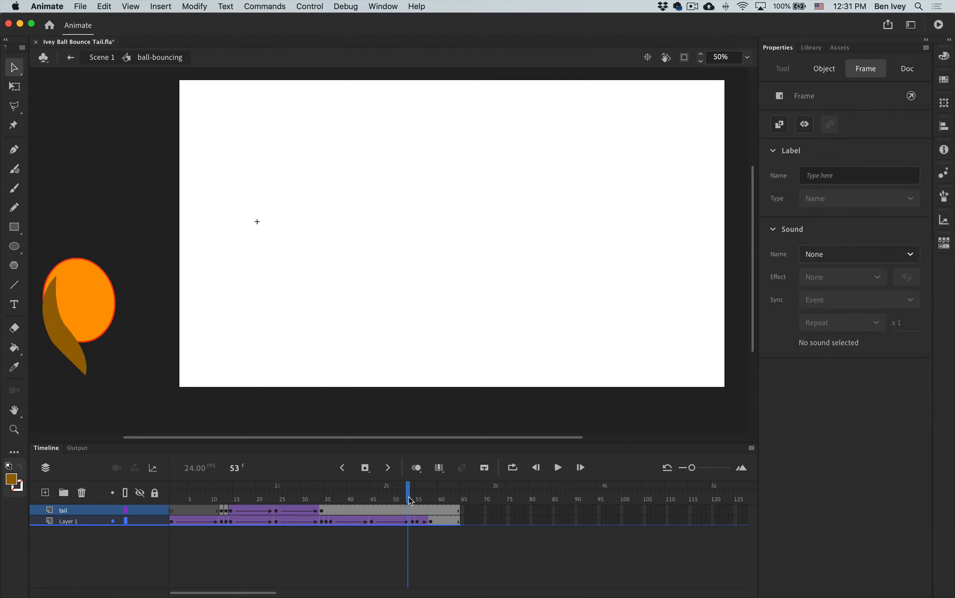
left_click(330, 521)
left_click(70, 370)
left_click(371, 510)
key("F6")
right_click(331, 510)
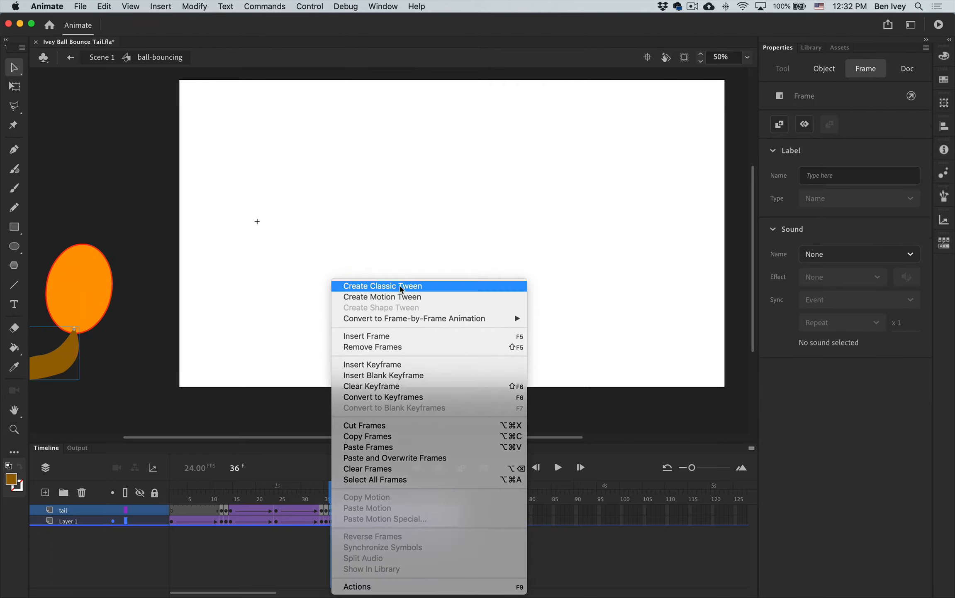
left_click(399, 286)
- Add a tail keyframe at frame 54, align the tail with the ball at frames 54 and 45, and classic-tween from frame 45
left_click(411, 510)
key("F6")
left_click_drag(66, 341, 67, 380)
left_click(371, 511)
left_click_drag(39, 327, 43, 212)
right_click(371, 510)
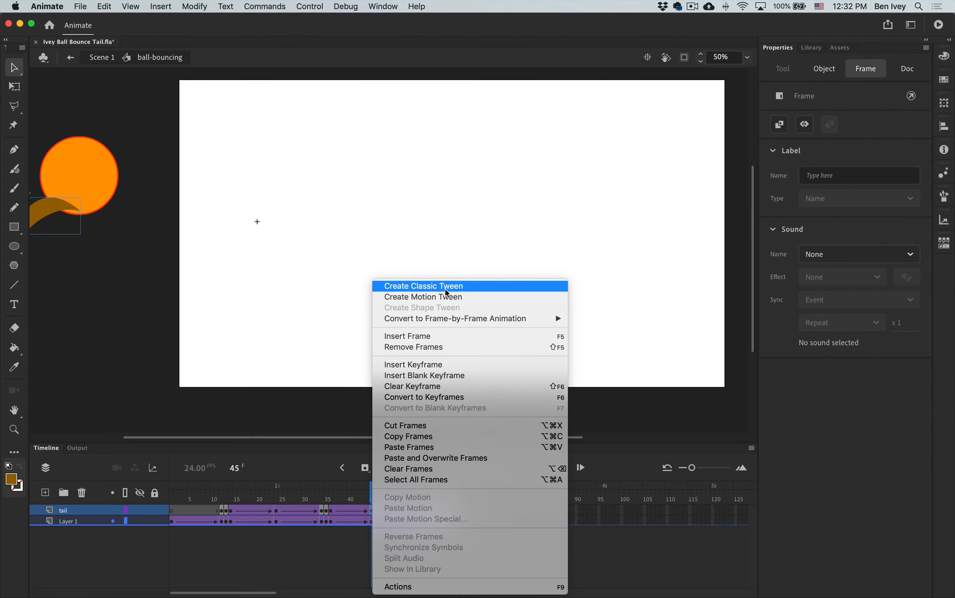
left_click(446, 286)
- Add a tail keyframe at frame 55 and scrub through the final bounce up to frame 58
key("alt+period")
key("period")
key("F6")
key("period")
key("period")
key("period")
key("comma")
key("comma")
key("comma")
key("comma")
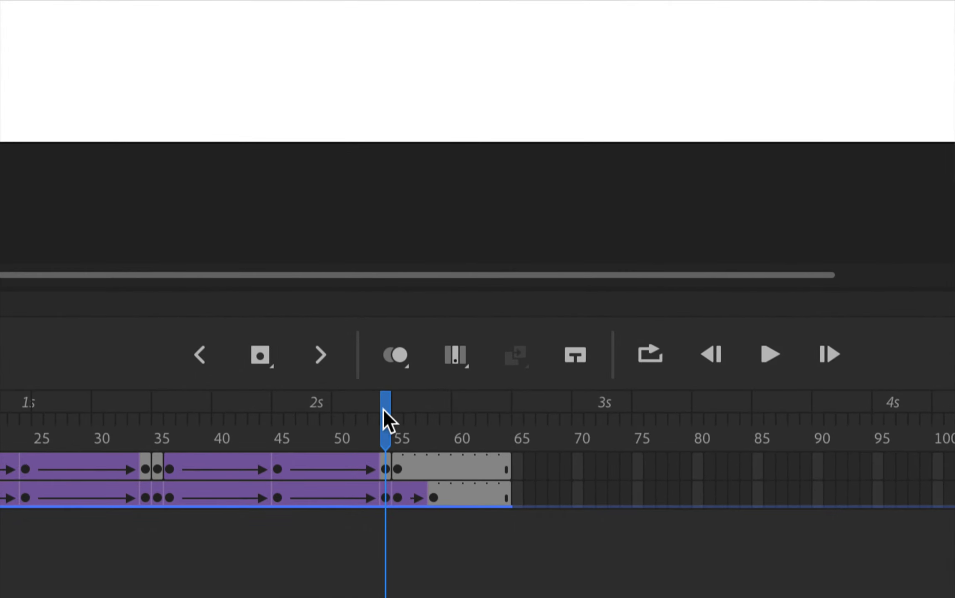
left_click_drag(385, 410, 434, 411)
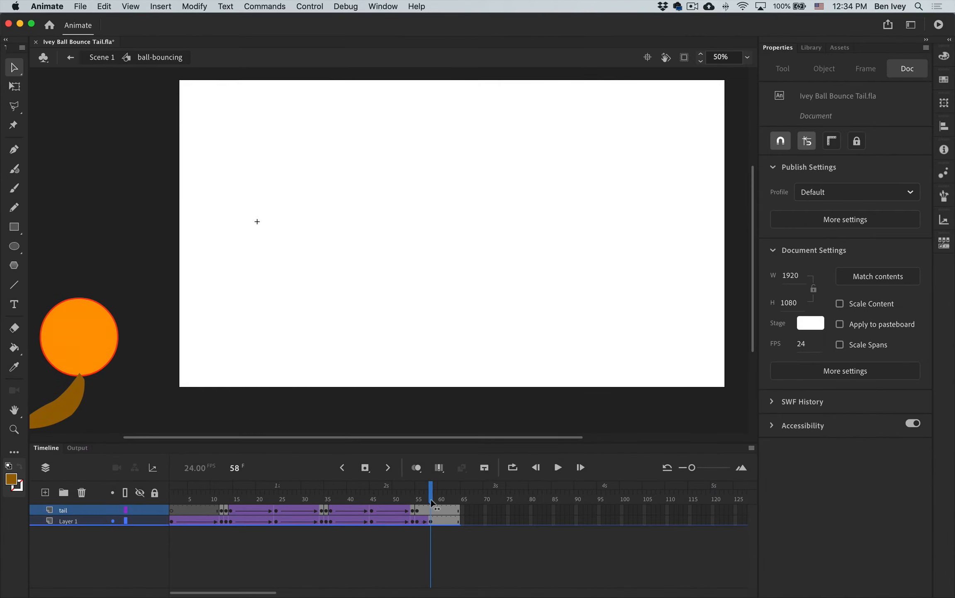
mouse_move(431, 503)
left_mouse_down()
mouse_move(412, 503)
mouse_move(433, 506)
left_mouse_up()
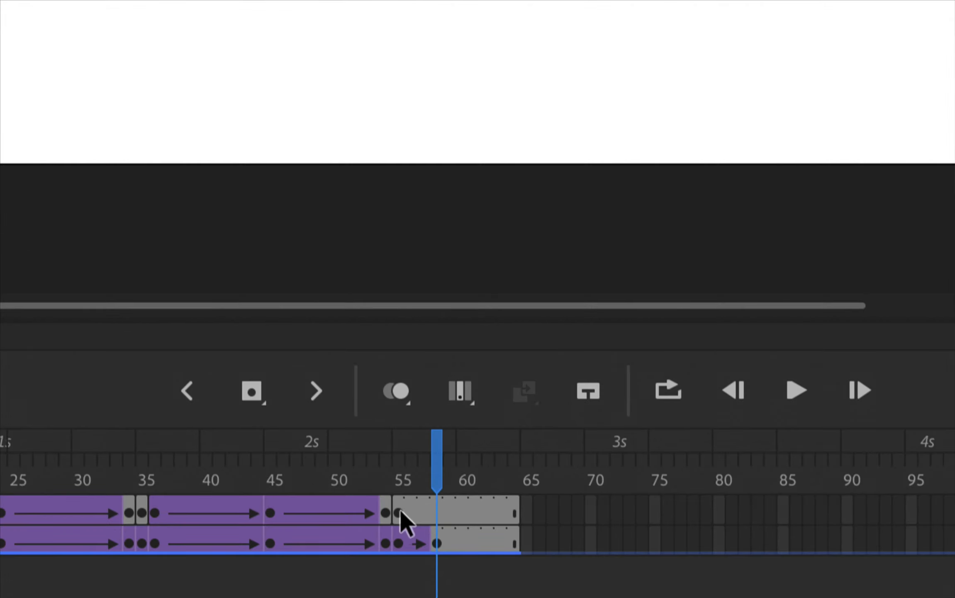
- Delete the tail from the keyframe at frame 55 on the tail layer
left_click(399, 513)
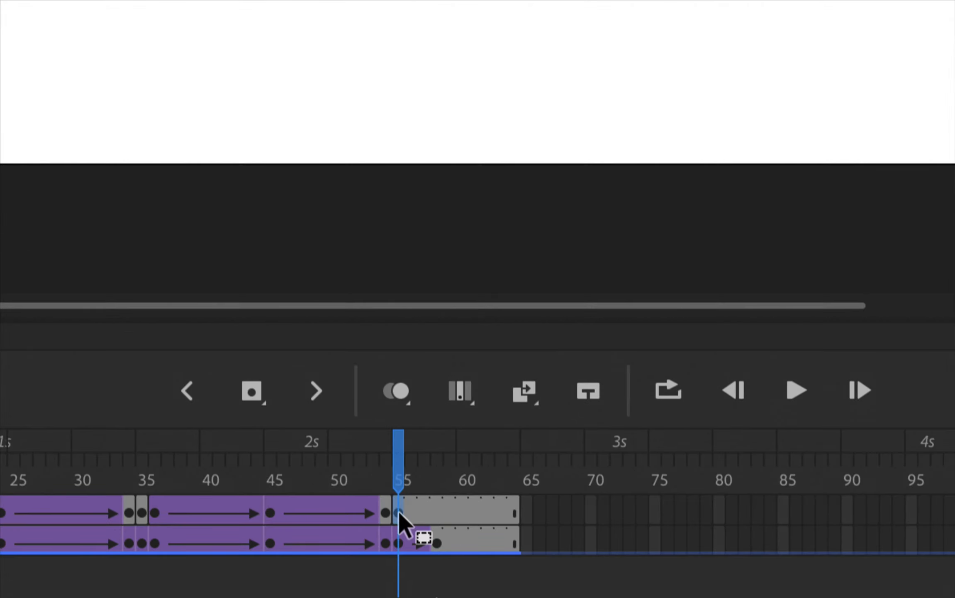
key("Delete")
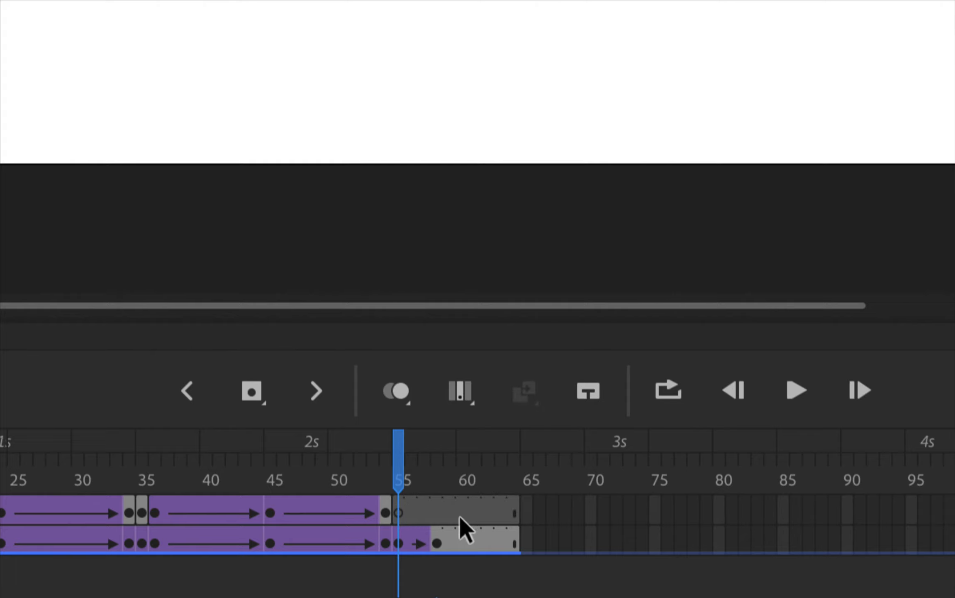
mouse_move(406, 480)
left_mouse_down()
mouse_move(498, 470)
mouse_move(394, 469)
left_mouse_up()
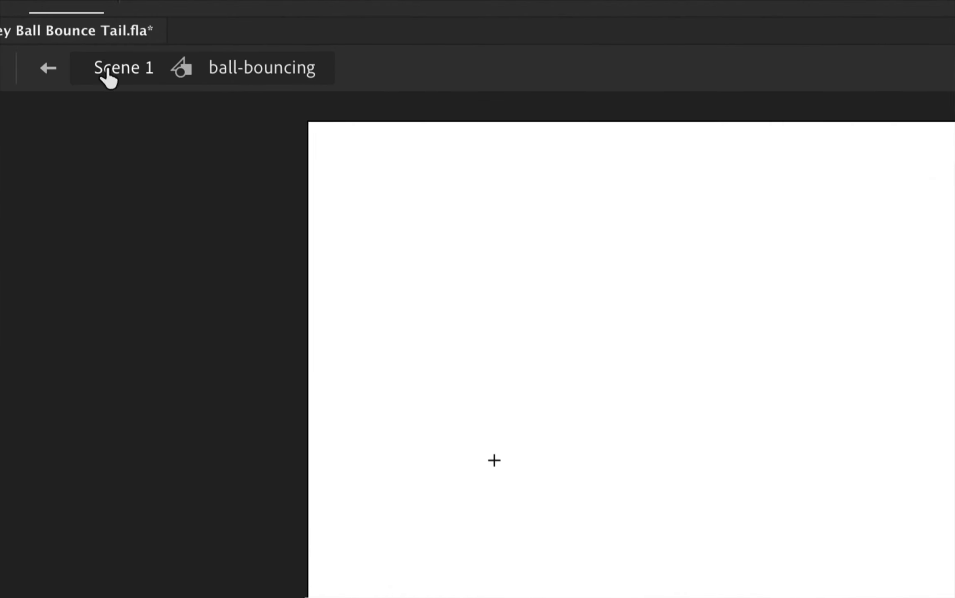
- Return to Scene 1 with the Background layer made visible, and test the movie
left_click(102, 57)
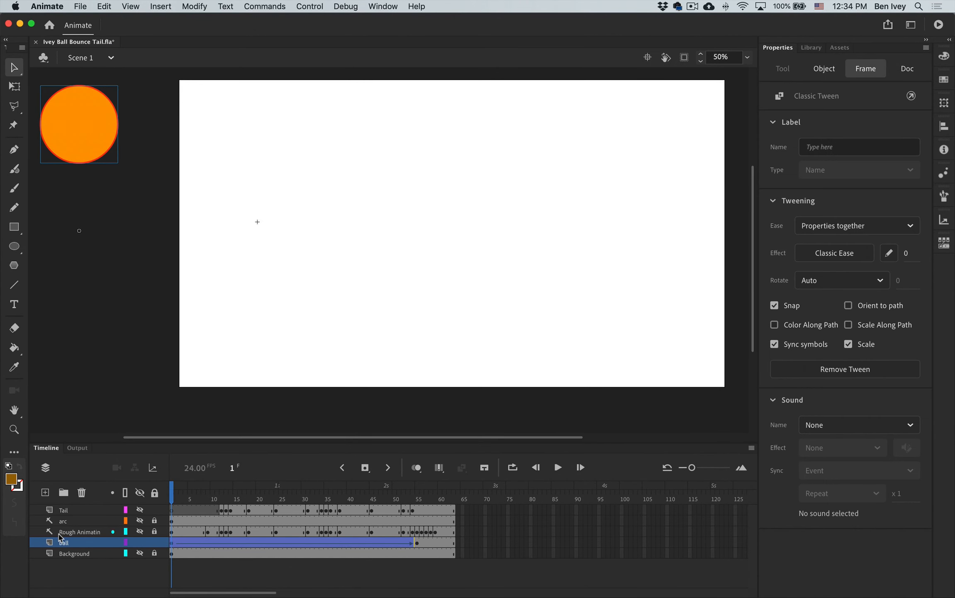
left_click(140, 553)
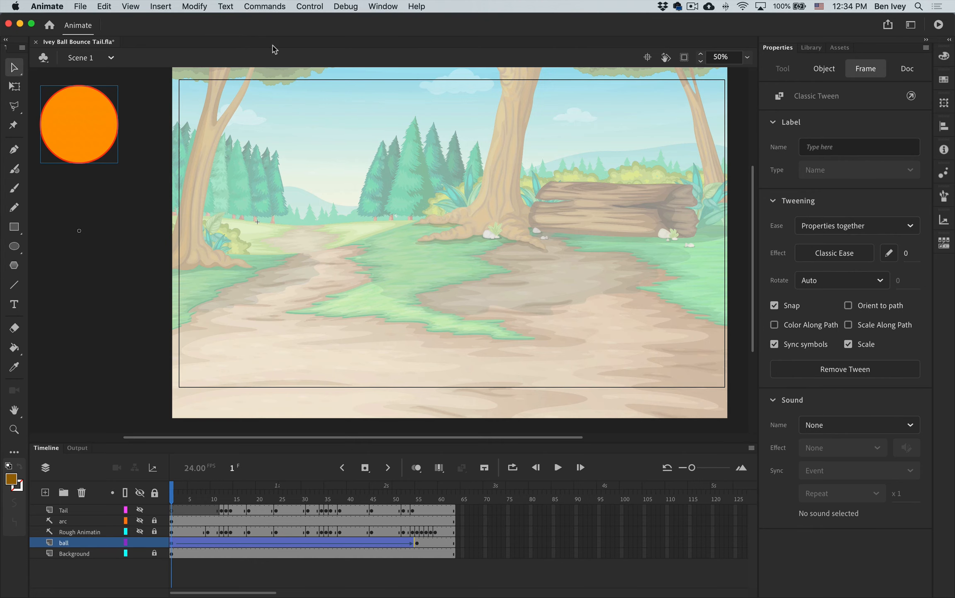
left_click(281, 7)
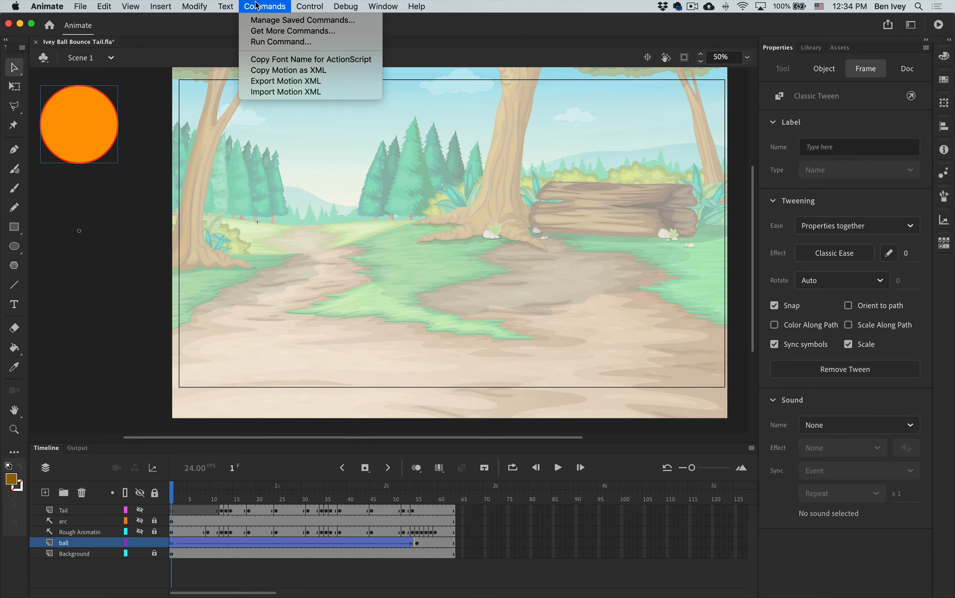
mouse_move(307, 5)
left_click(315, 109)
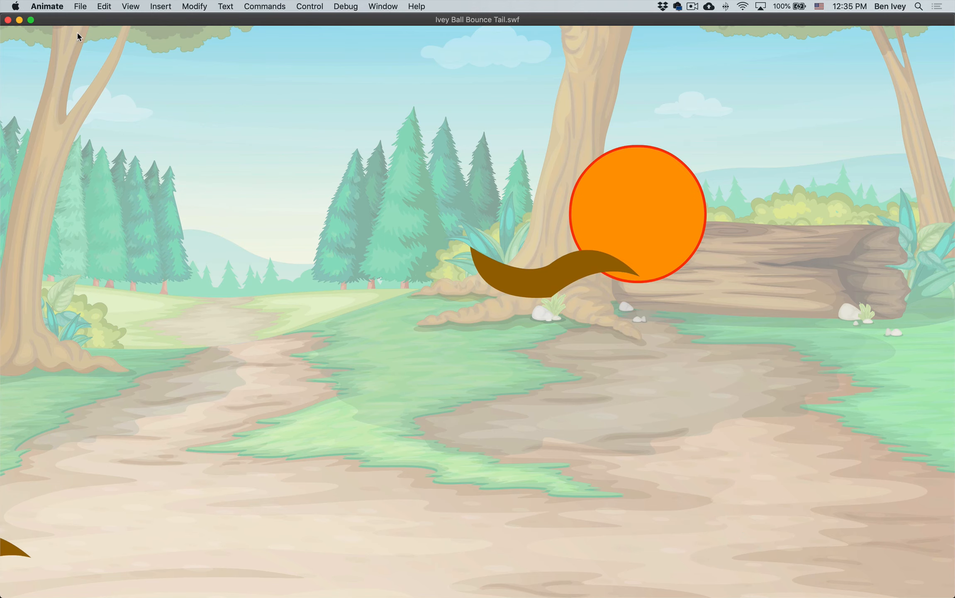
key("super+w")
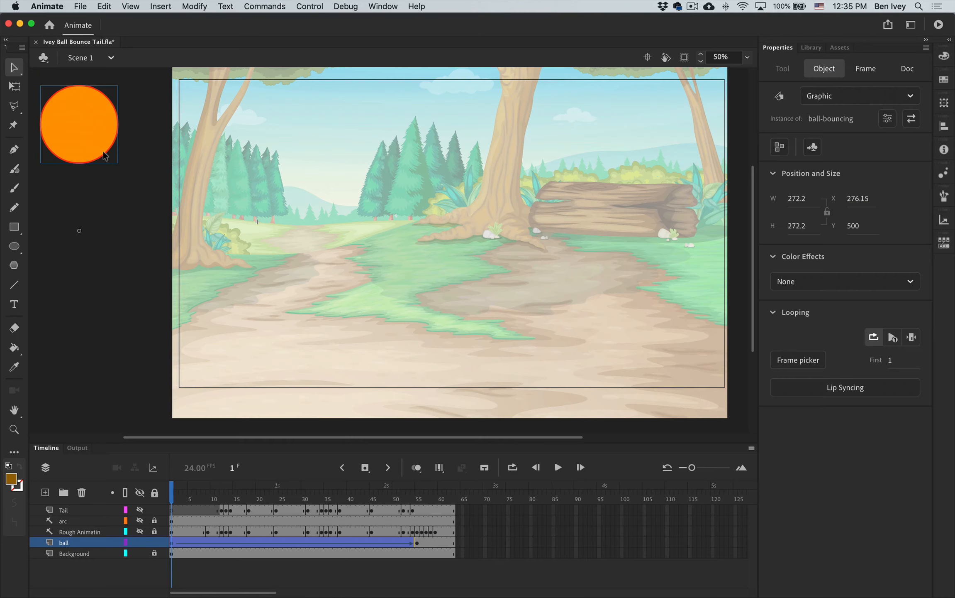
- Convert the Tail layer in Scene 1 to a guide layer
left_click(107, 323)
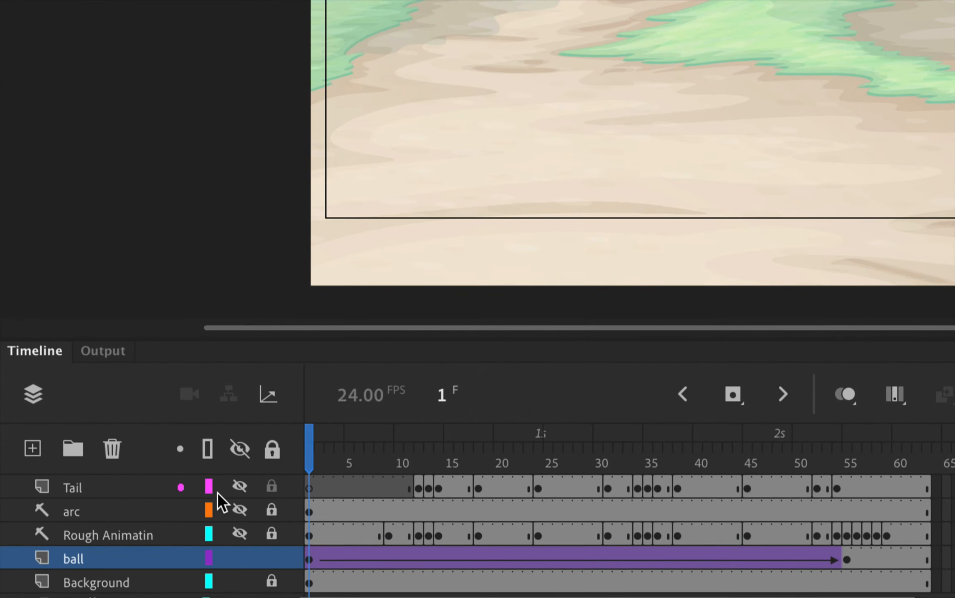
left_click(76, 491)
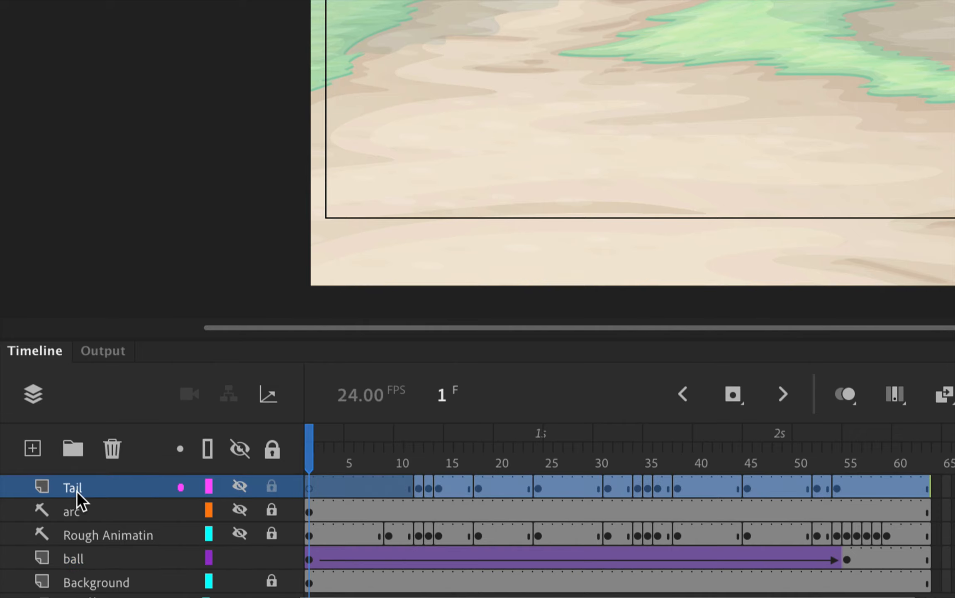
right_click(76, 491)
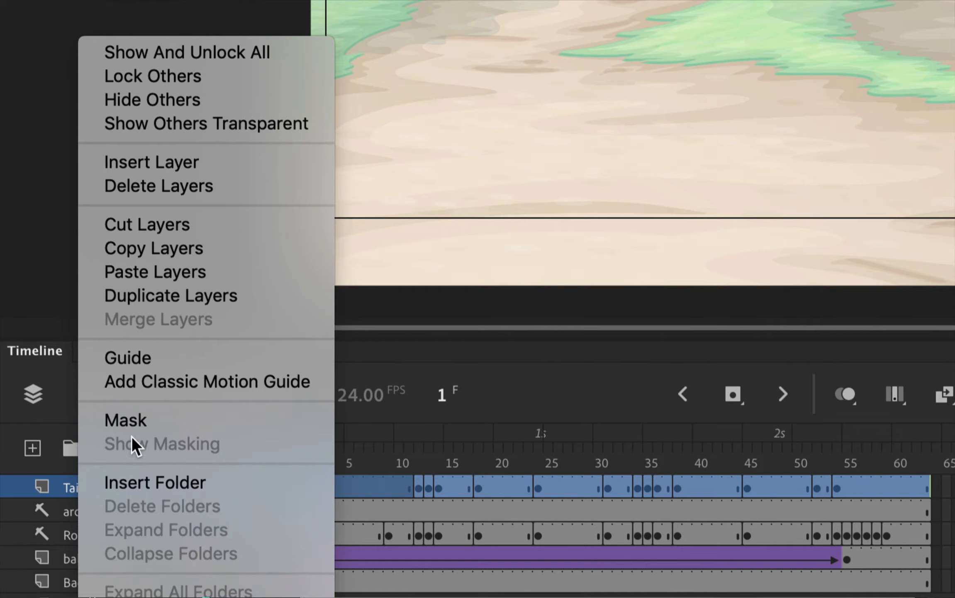
left_click(143, 356)
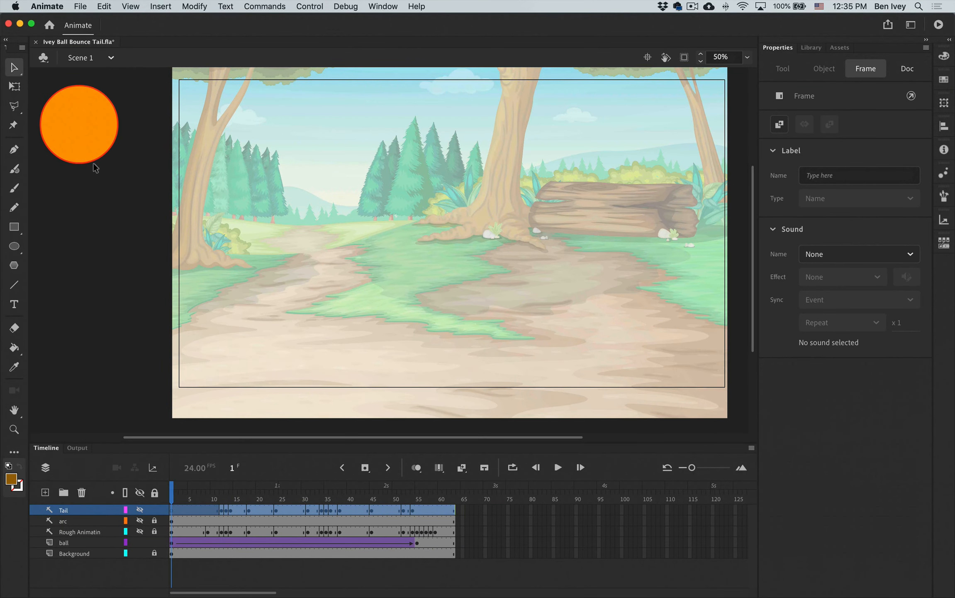
- Move the tail layer below Layer 1 inside the ball-bouncing symbol, return to Scene 1 and play the timeline
left_click(83, 135)
double_click(83, 134)
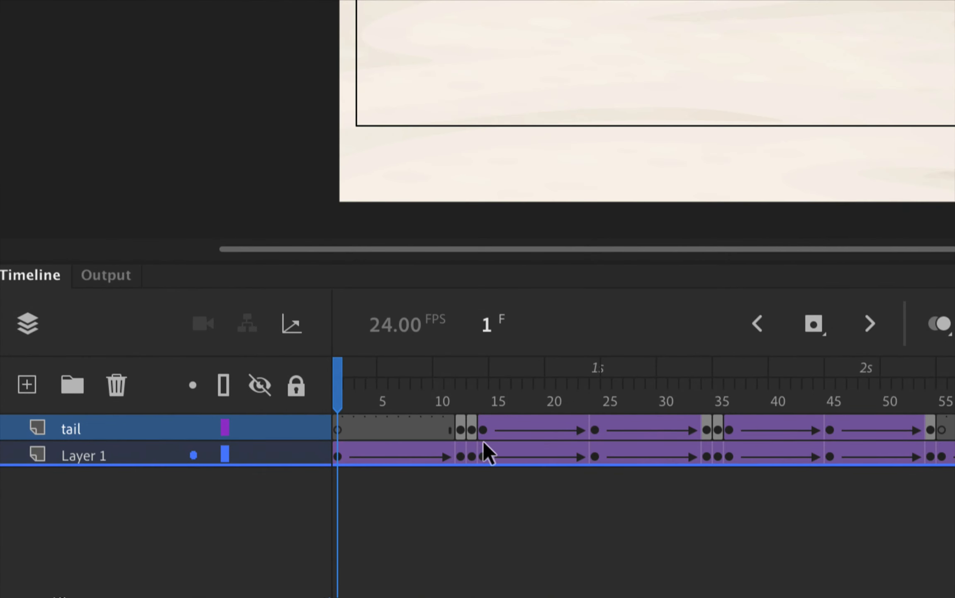
left_click_drag(87, 429, 88, 462)
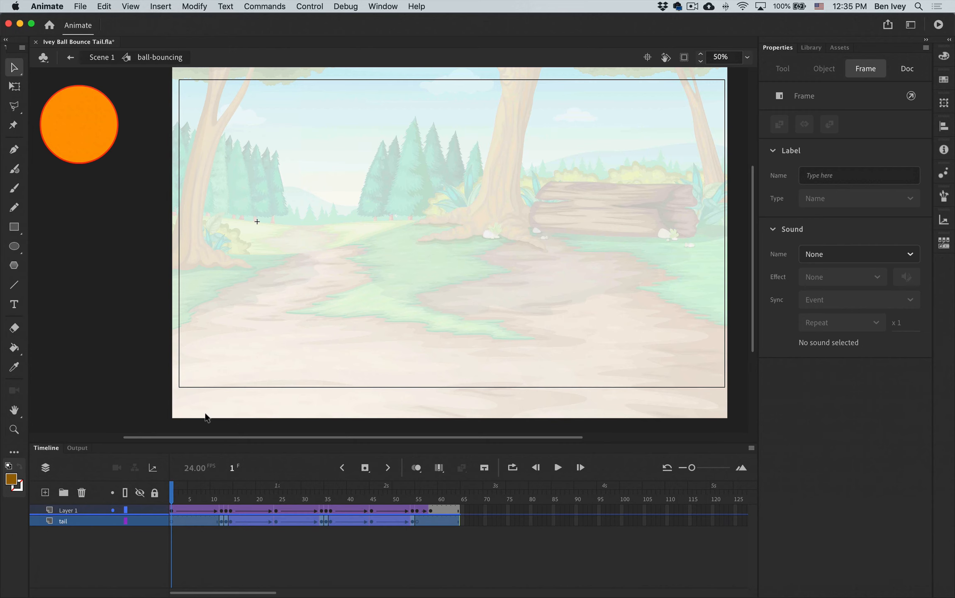
left_click(102, 58)
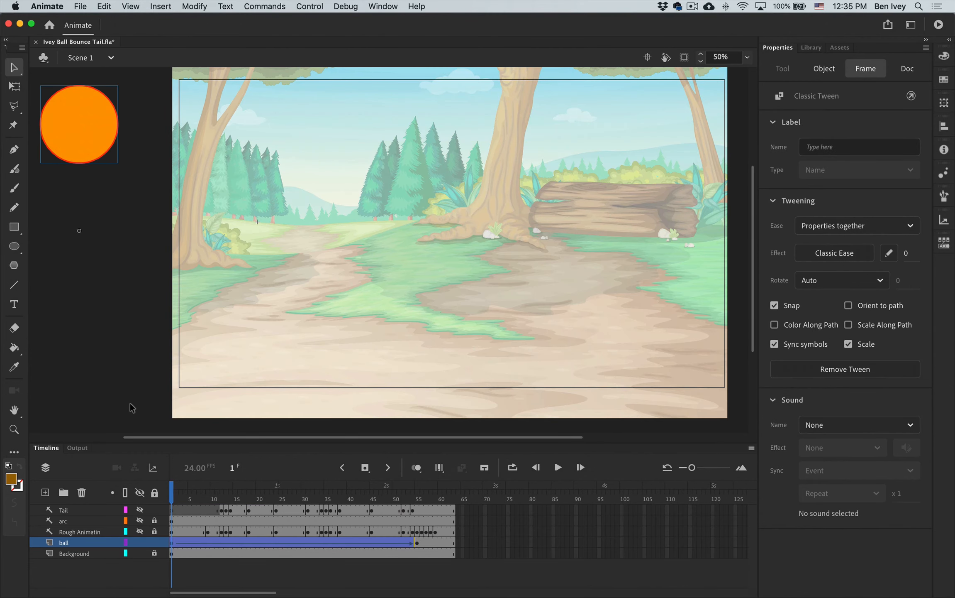
key("Return")
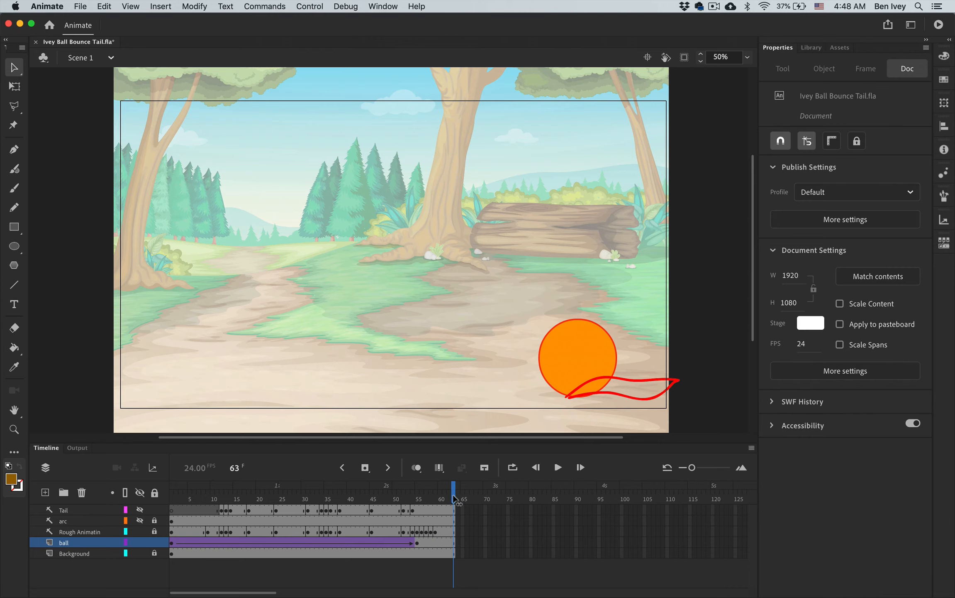
- Go to frame 54 and add a new layer named FallingTail above the Tail layer
left_click_drag(454, 498, 413, 494)
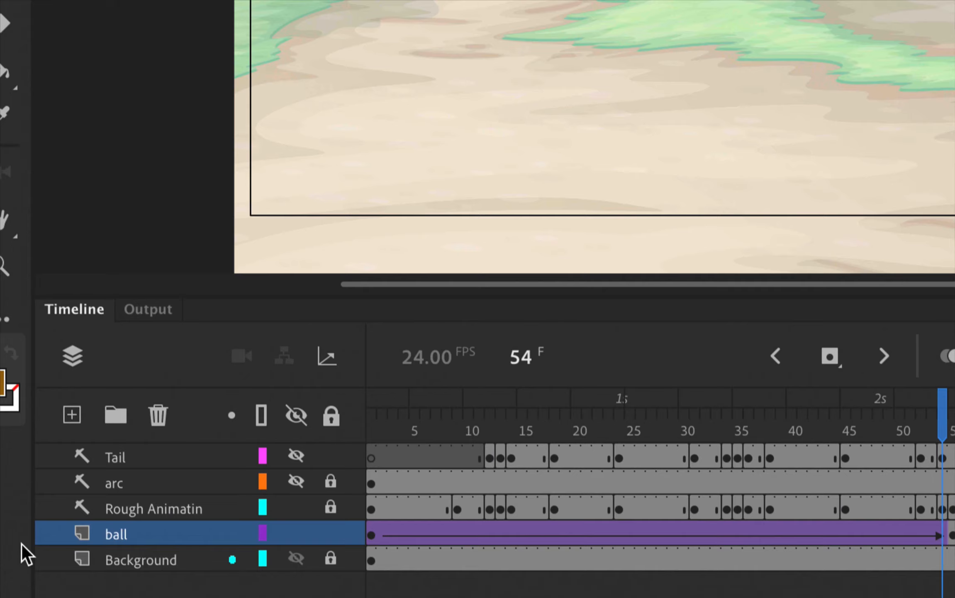
left_click(138, 463)
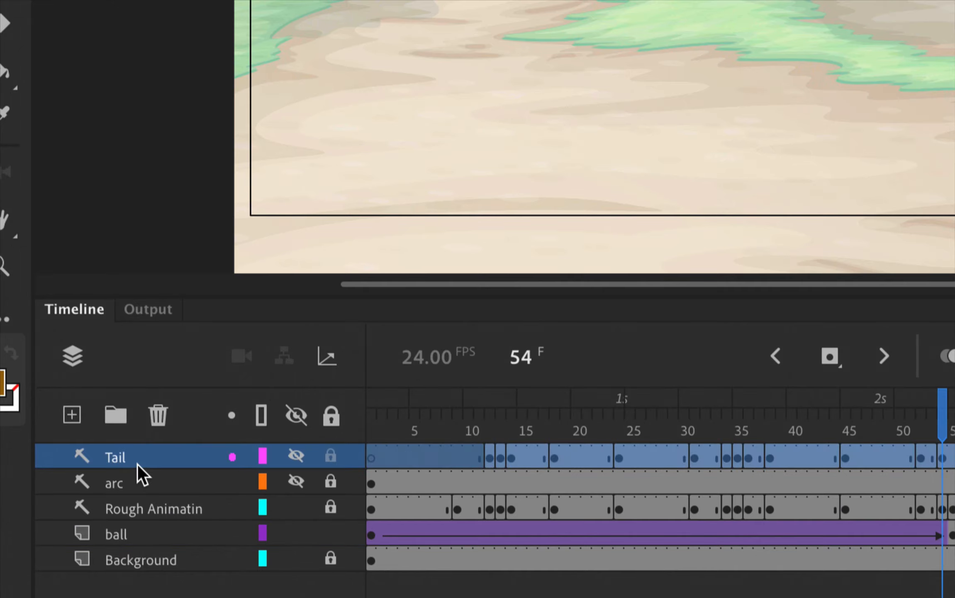
left_click(140, 534)
left_click(144, 457)
left_click(72, 415)
left_click(118, 461)
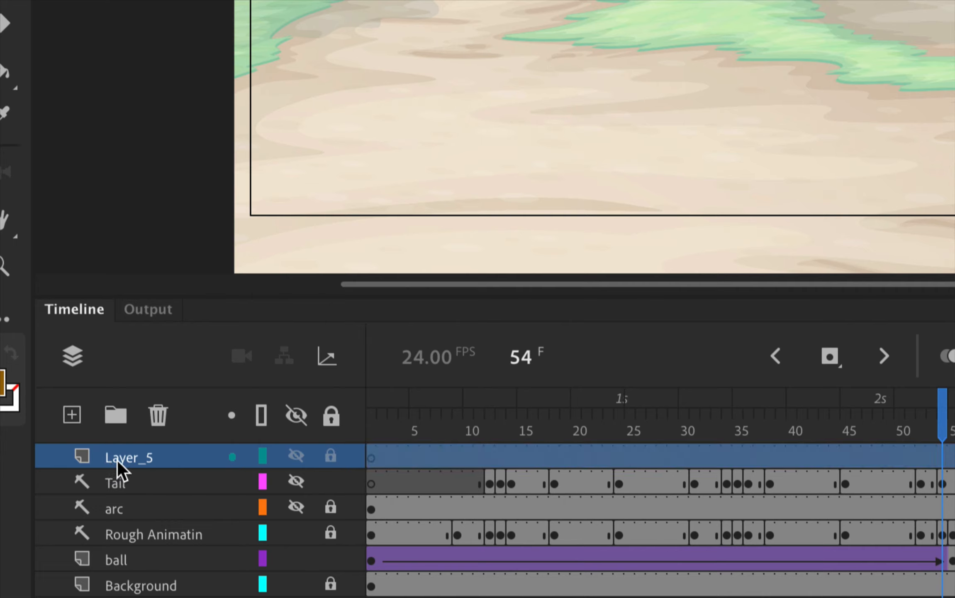
double_click(132, 458)
type("FallingTale")
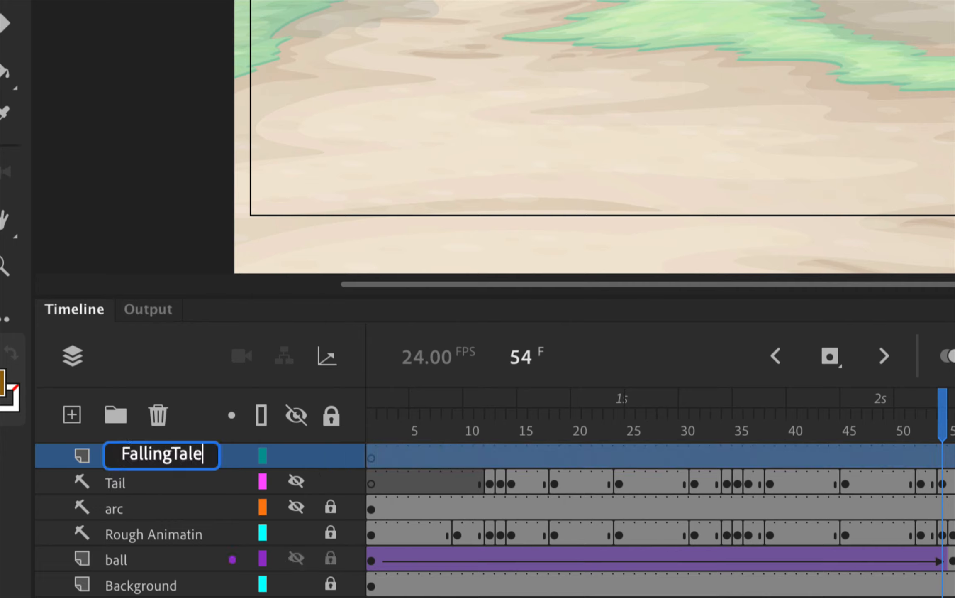
key("BackSpace")
key("BackSpace")
type("il")
key("Return")
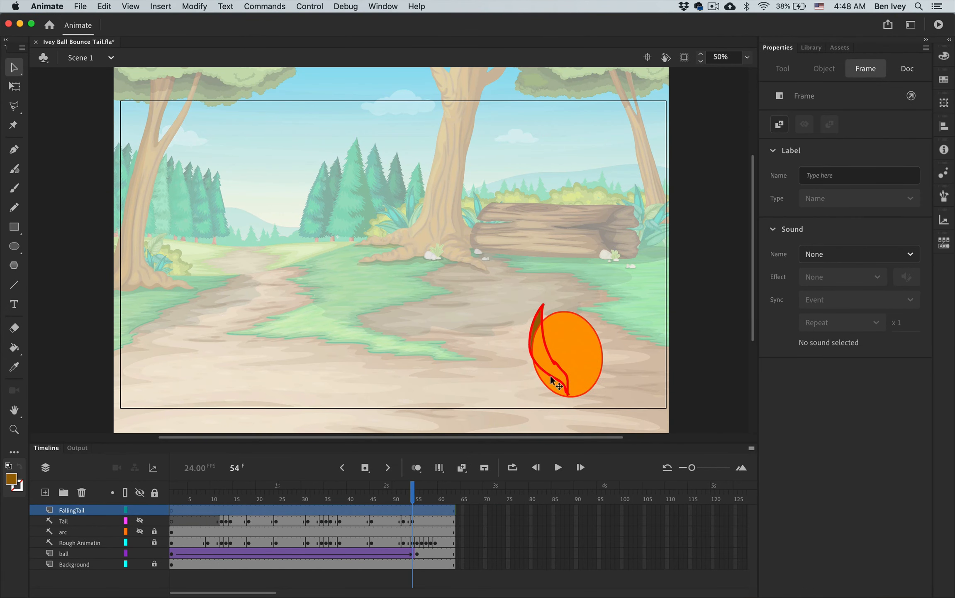
- Step through the rough tail poses from frame 54 to frame 57 and back to frame 54
key("period")
key("period")
key("period")
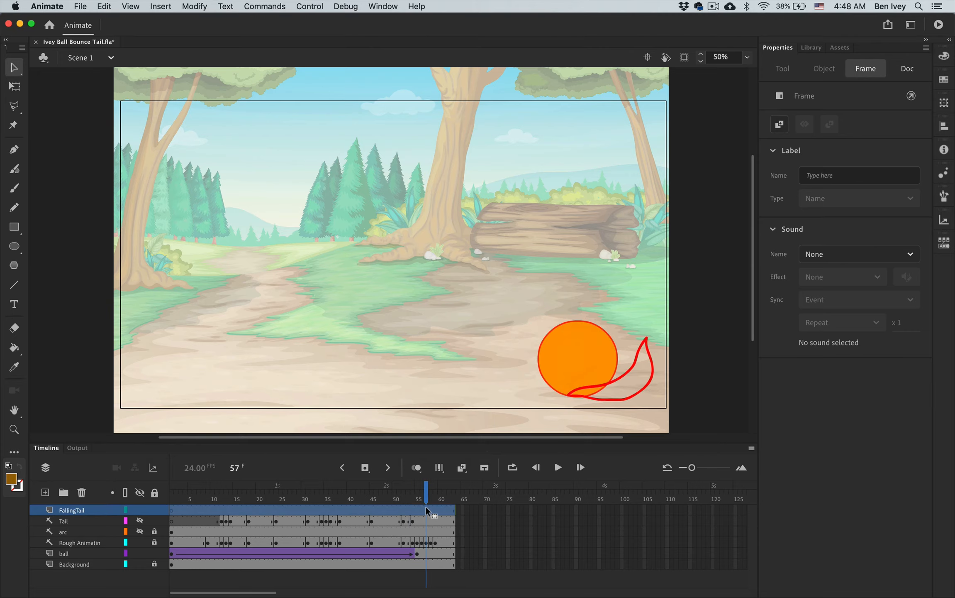
key("comma")
key("comma")
key("comma")
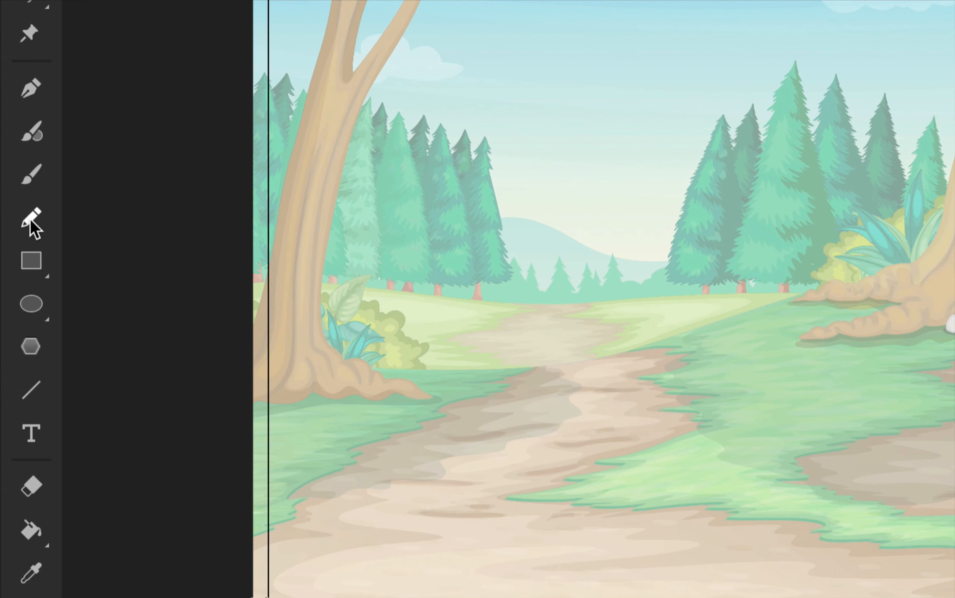
- Set the Pencil tool to Smooth mode with a brown stroke of size 3
left_click(30, 218)
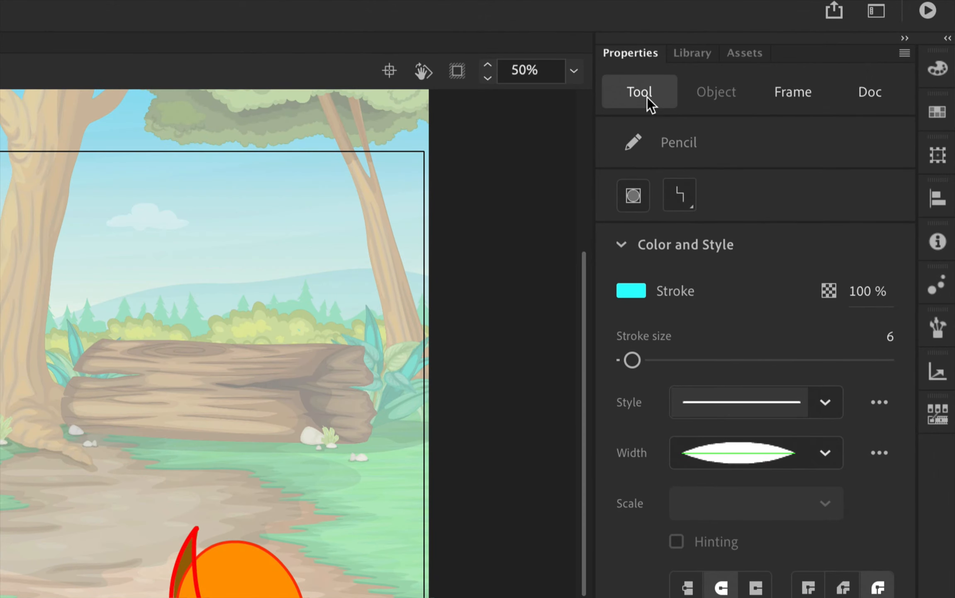
left_click(690, 197)
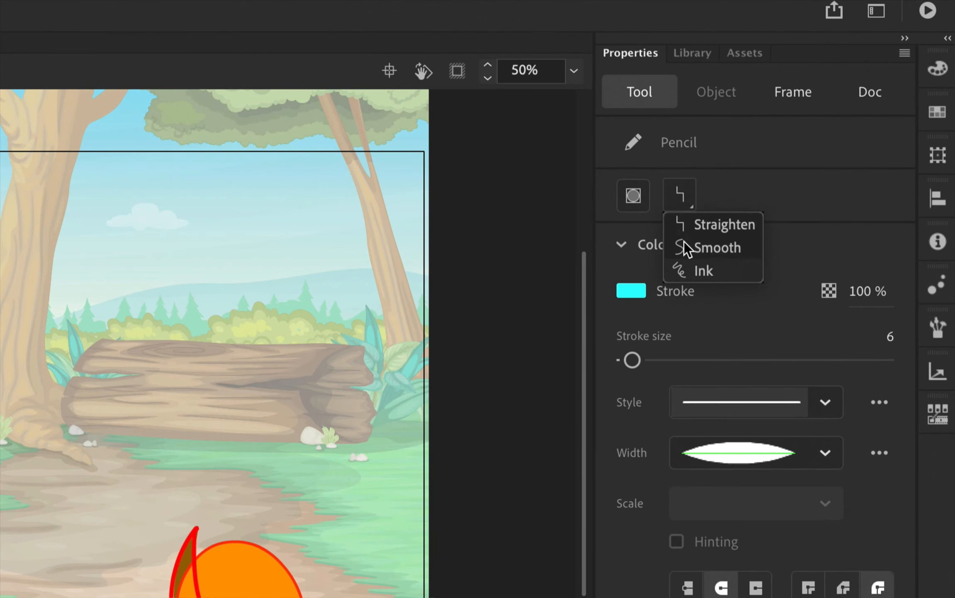
left_click(717, 248)
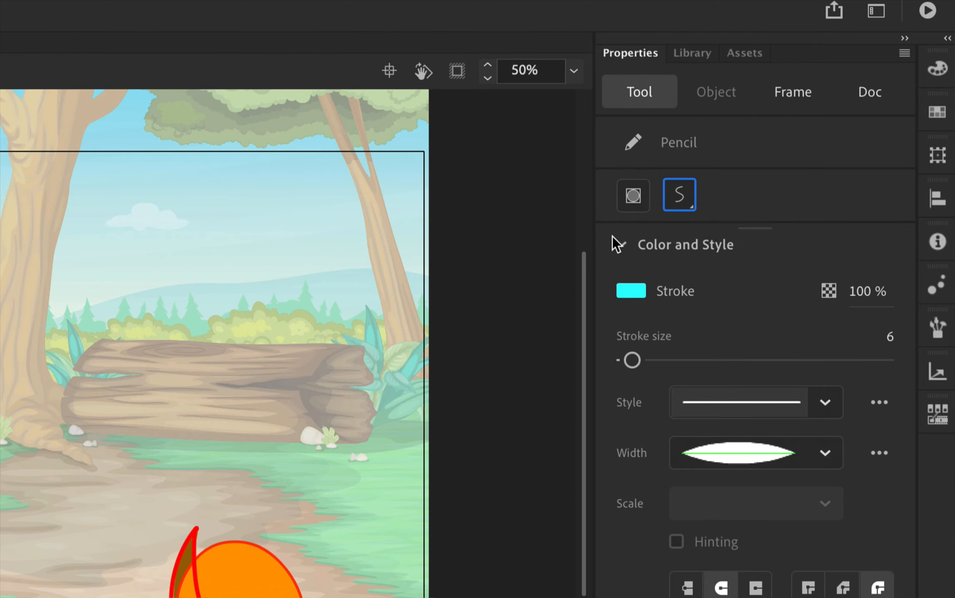
left_click(630, 292)
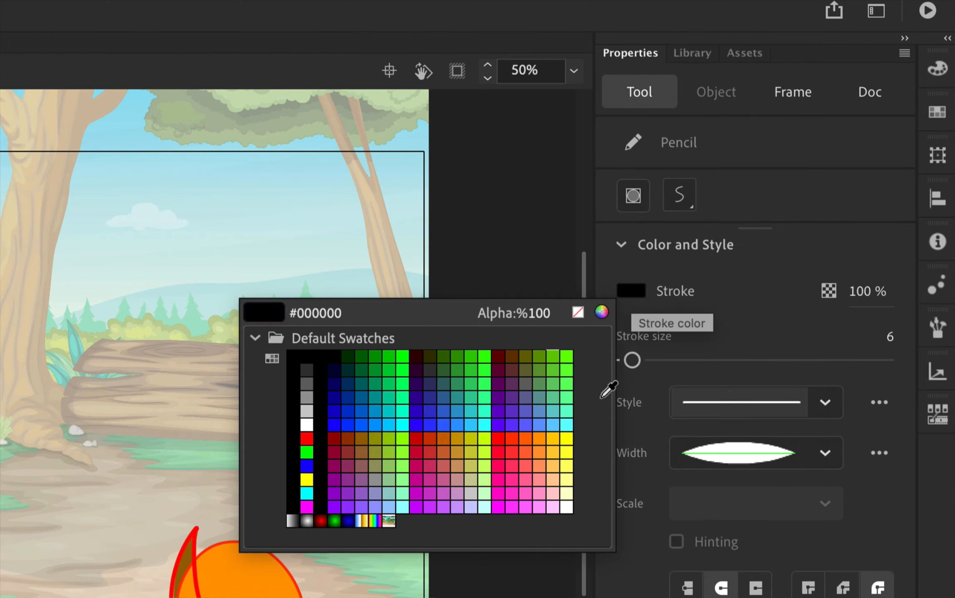
left_click(364, 437)
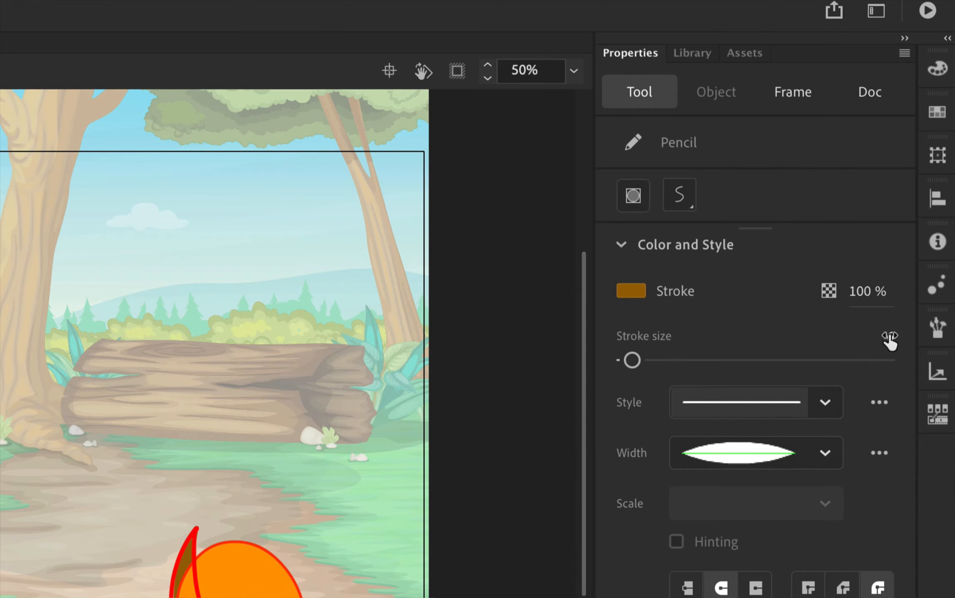
mouse_move(892, 336)
left_mouse_down()
mouse_move(870, 337)
mouse_move(882, 337)
left_mouse_up()
- Set the pencil stroke's width profile to Uniform
left_click(826, 453)
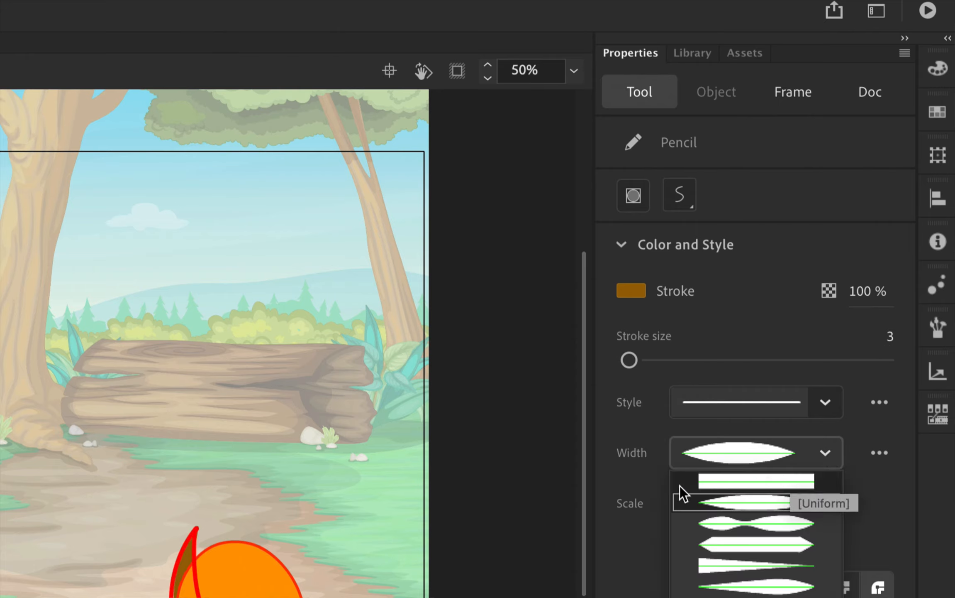
left_click(750, 481)
left_click(793, 454)
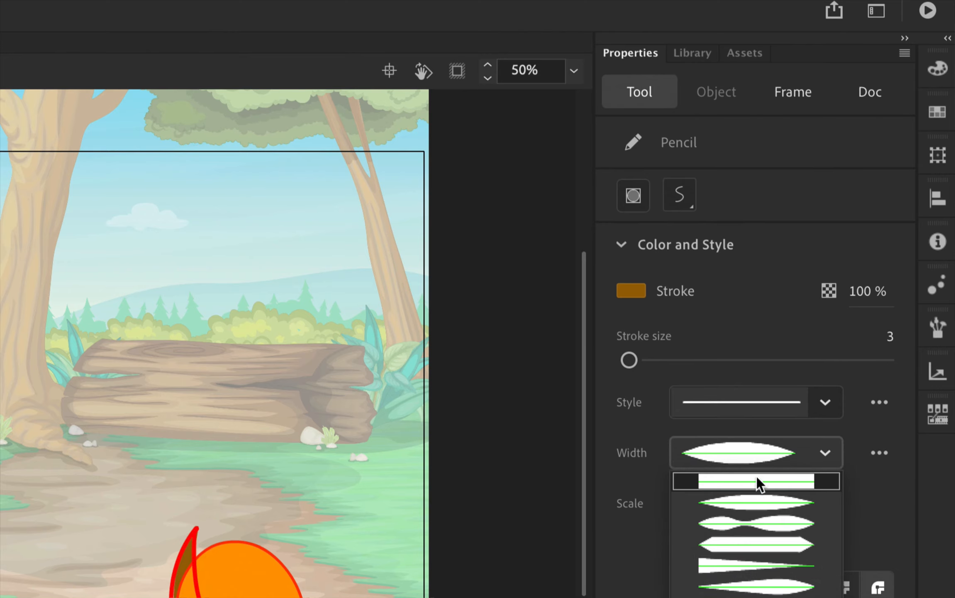
left_click(757, 481)
left_click(685, 450)
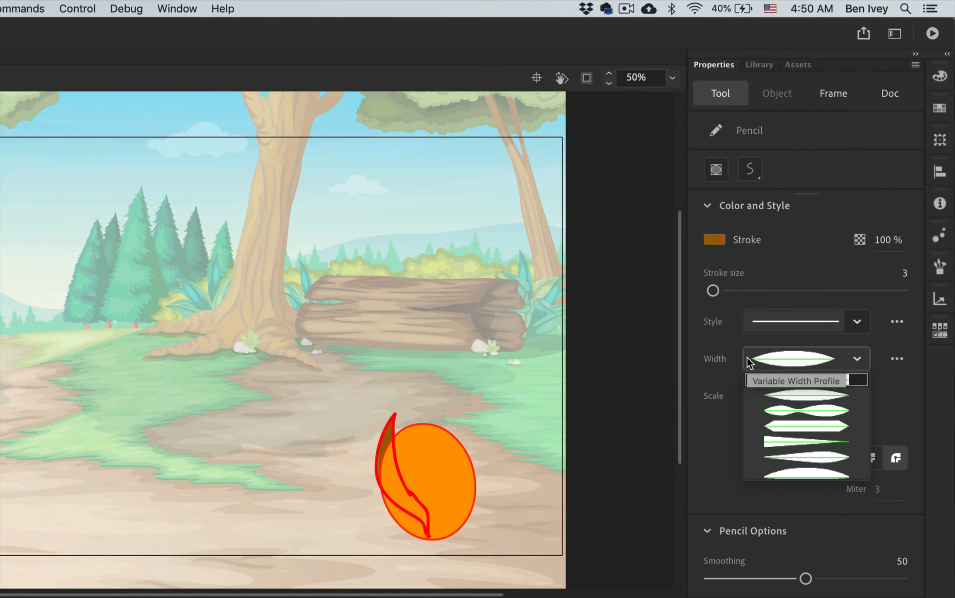
left_click(769, 377)
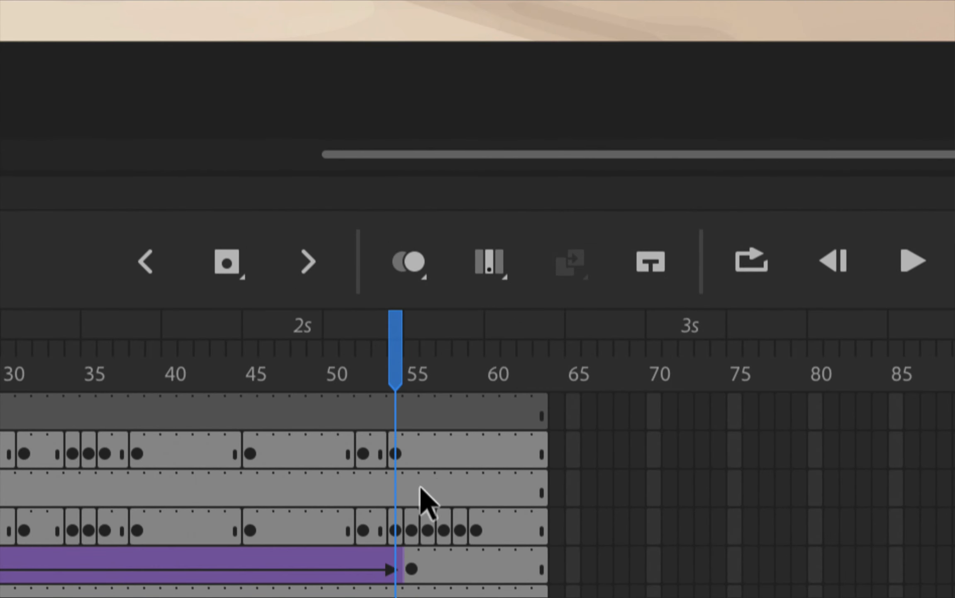
- Add a keyframe at frame 54 on the FallingTail layer and trace the rough tail's closed outline with the Pencil
left_click(400, 438)
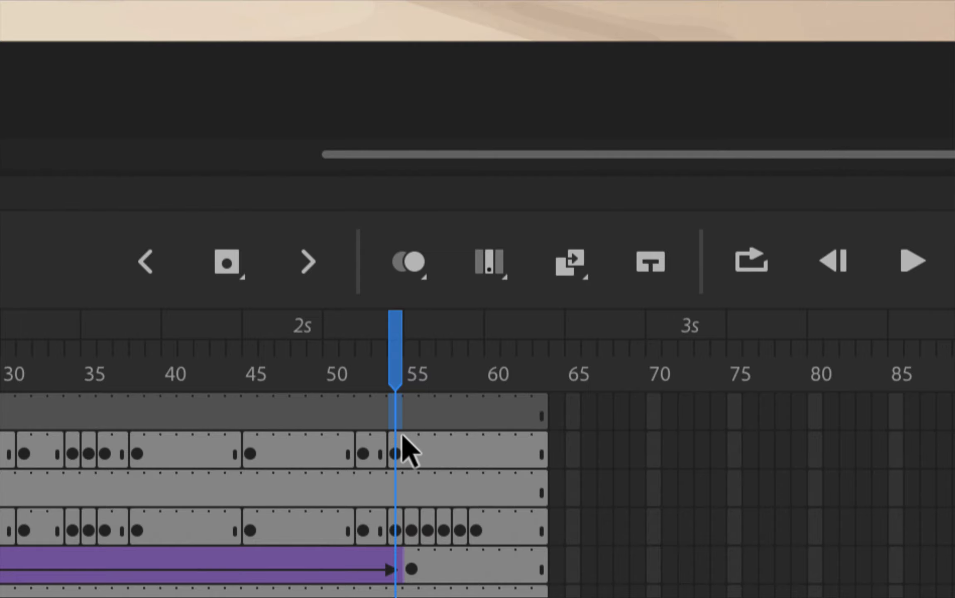
left_click_drag(401, 447, 397, 415)
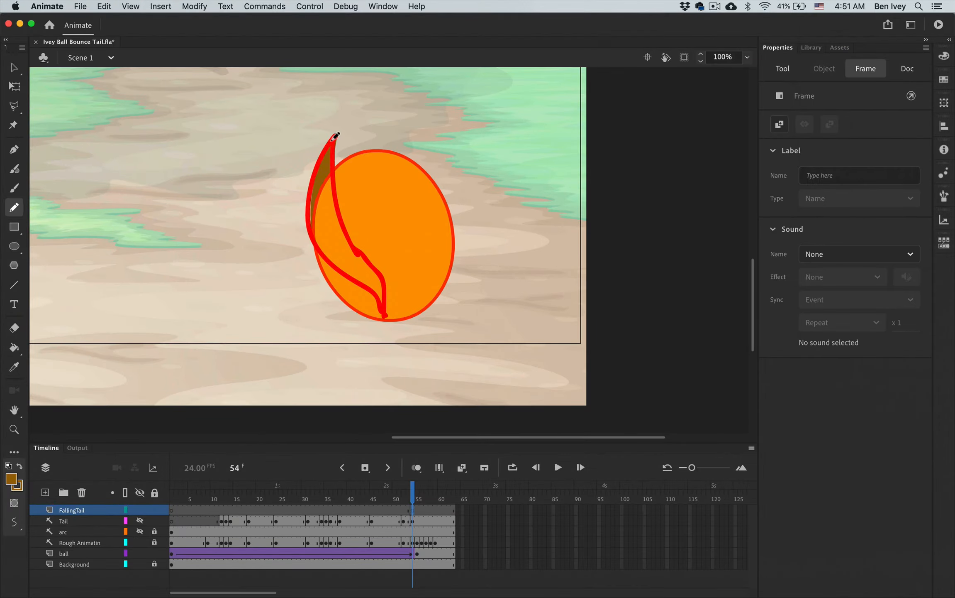
mouse_move(333, 140)
left_mouse_down()
mouse_move(310, 184)
mouse_move(311, 232)
mouse_move(383, 316)
mouse_move(382, 277)
mouse_move(342, 217)
mouse_move(336, 135)
left_mouse_up()
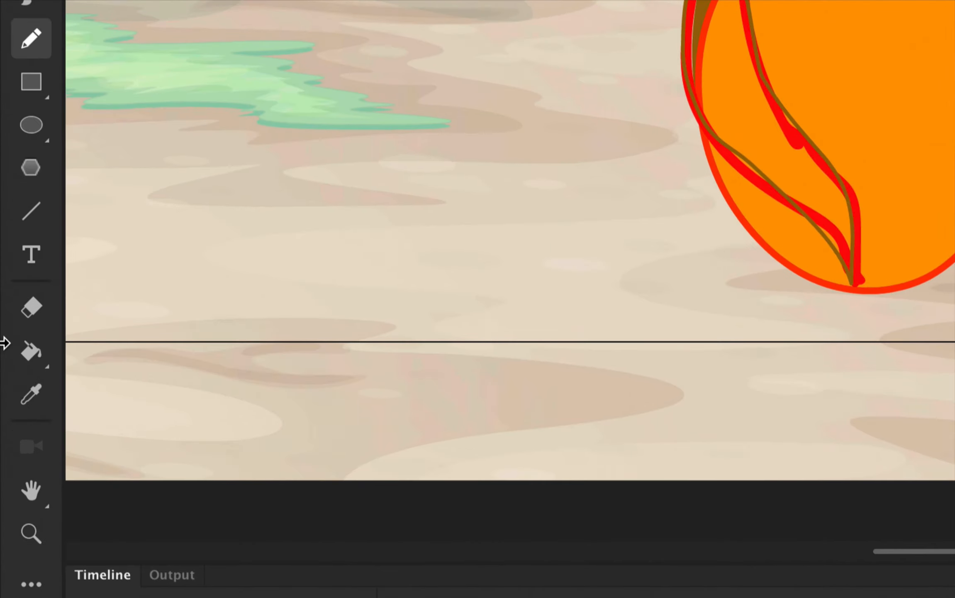
- Fill the traced tail outline at frame 54 with brown using the Paint Bucket
left_click(12, 351)
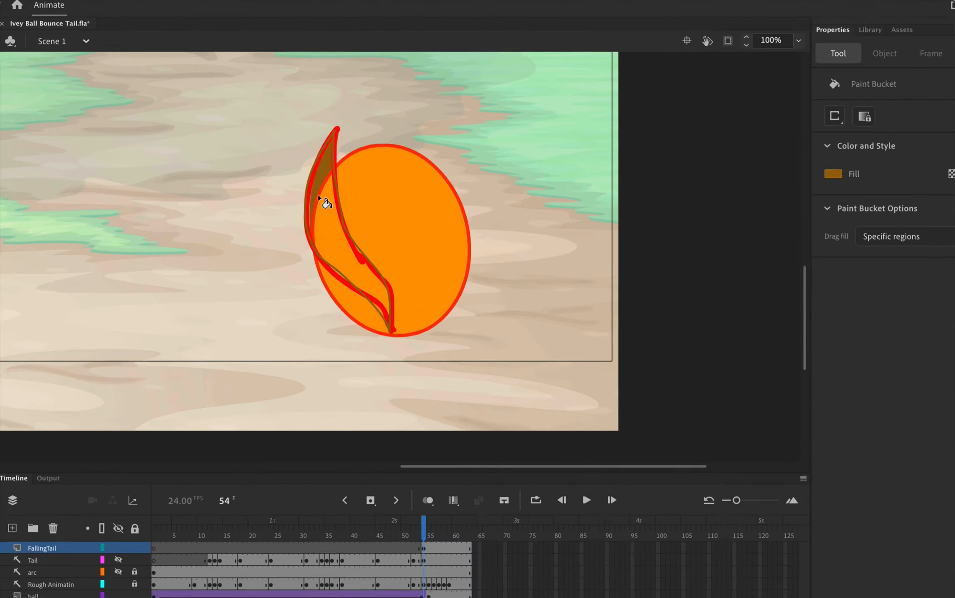
left_click(318, 198)
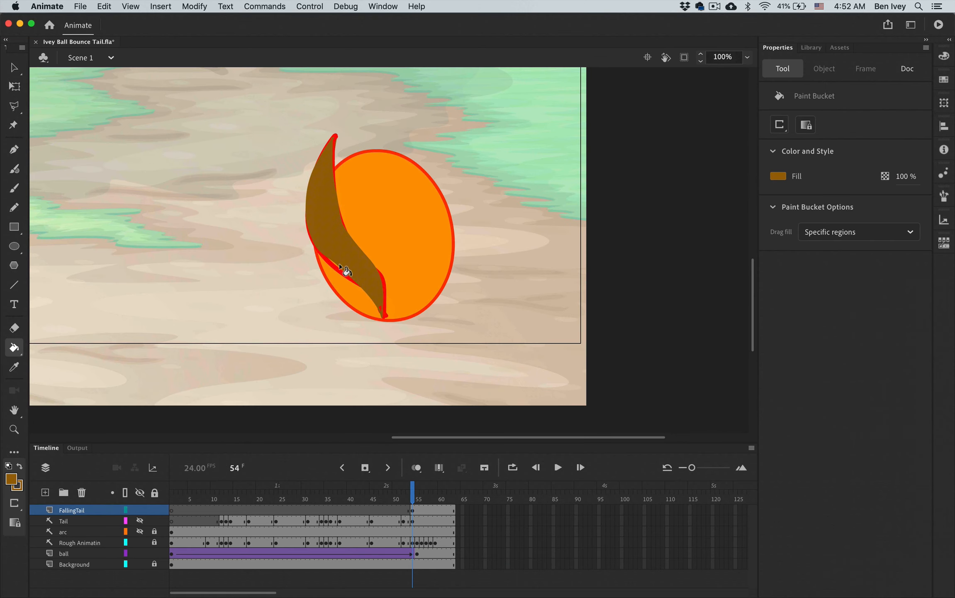
key("v")
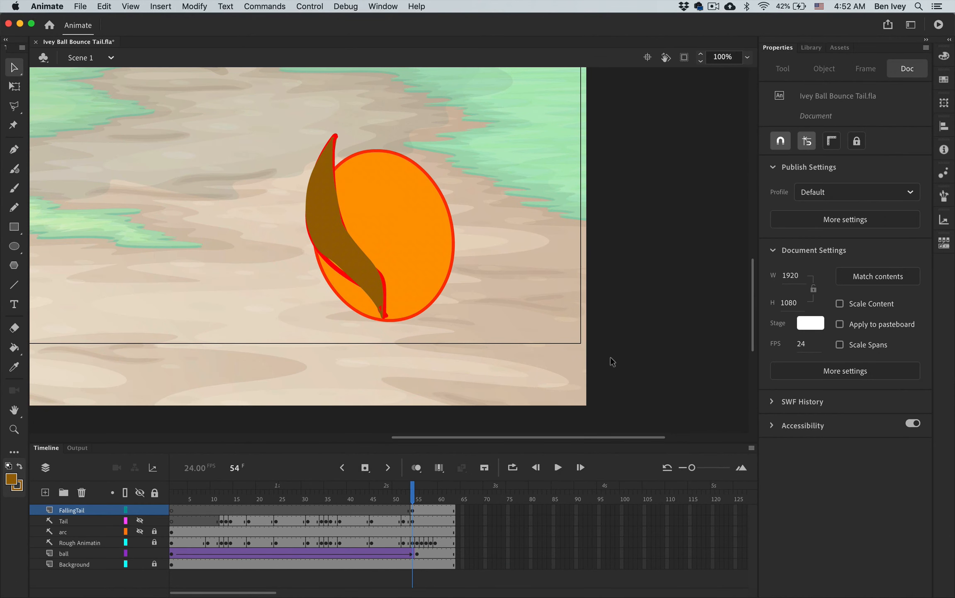
- Widen the tail along its lower-left edge with extra pencil strokes and fill the enclosed gaps with brown
left_click(14, 207)
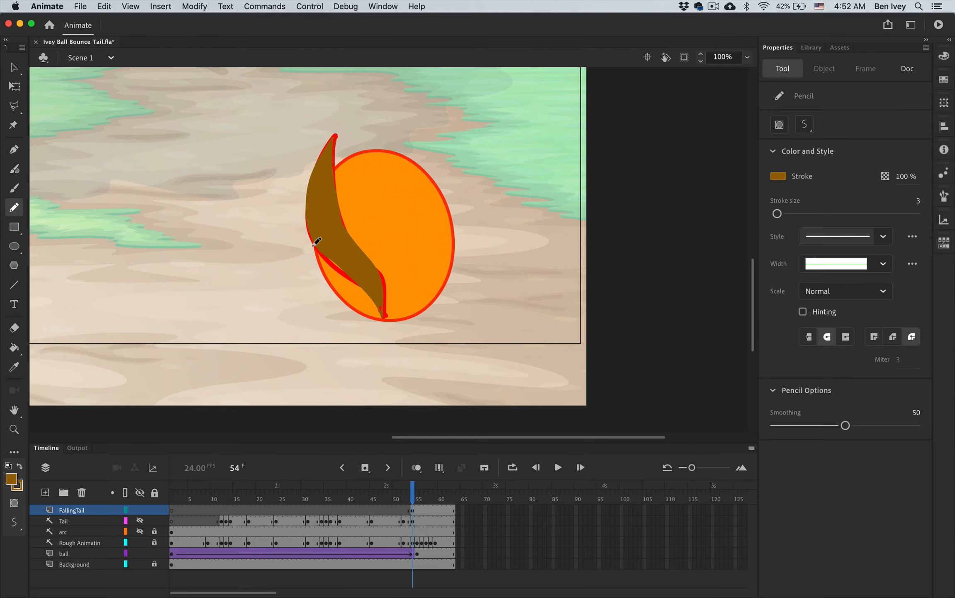
left_click_drag(314, 245, 324, 261)
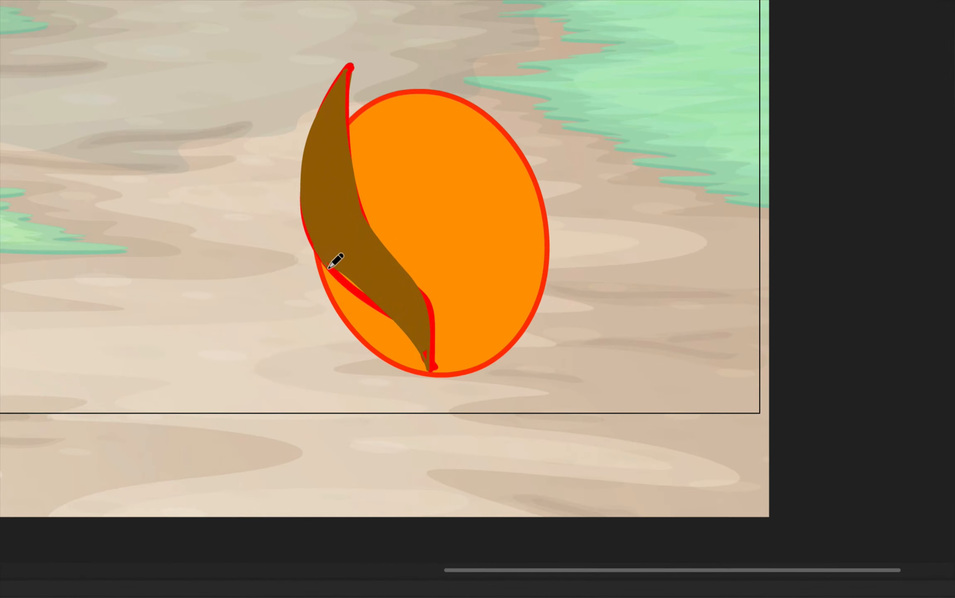
left_click_drag(329, 269, 428, 354)
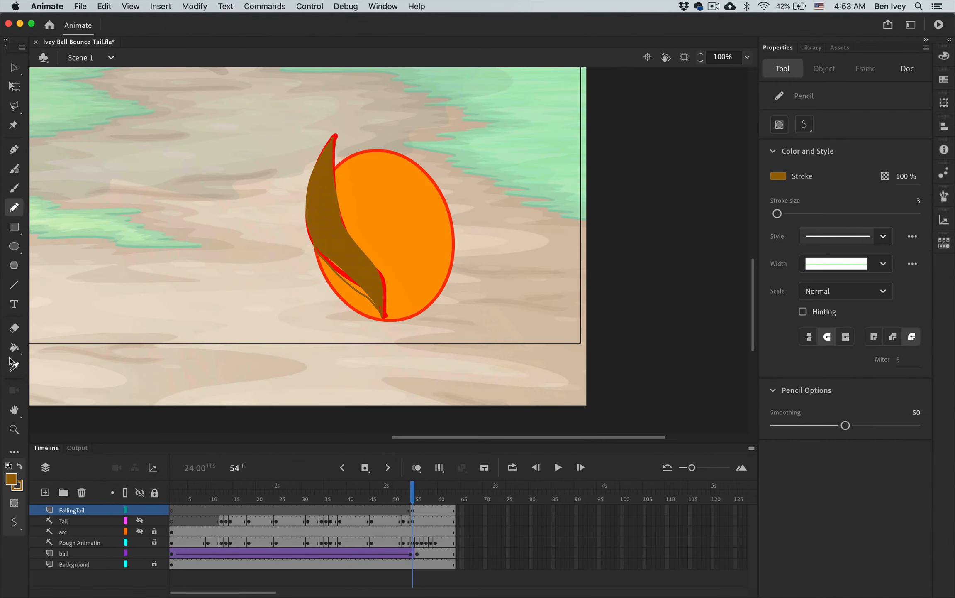
left_click(14, 347)
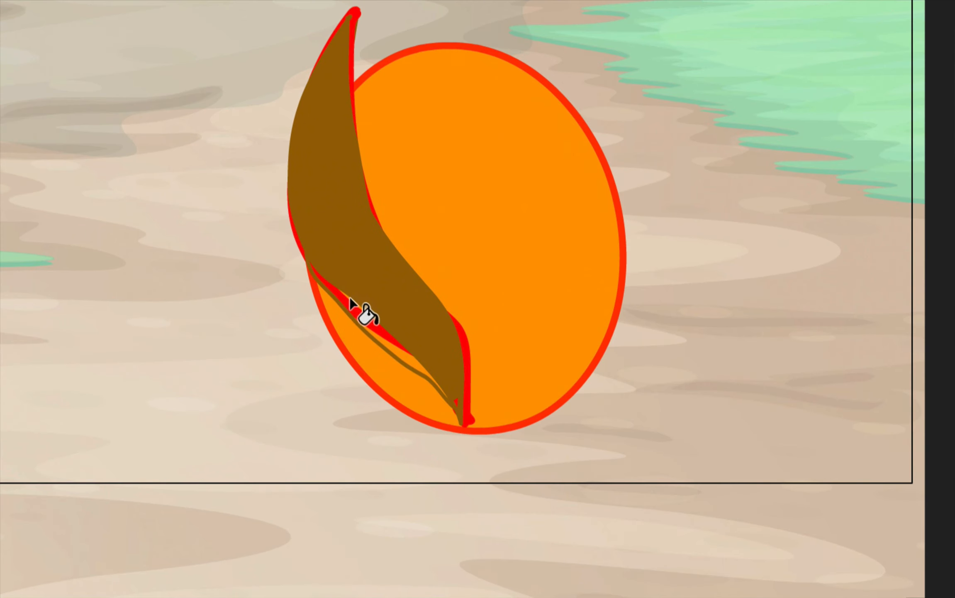
left_click(336, 270)
left_click(421, 378)
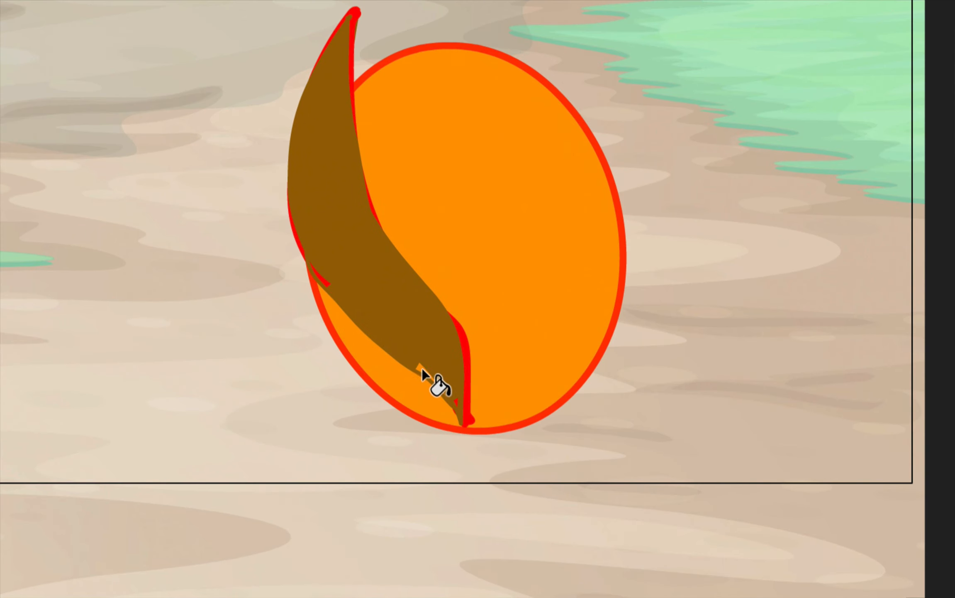
- Fill the last gap at the tail's lower tip on frame 54 with brown and clear the copied tail from the frame 55 keyframe
left_click(457, 405)
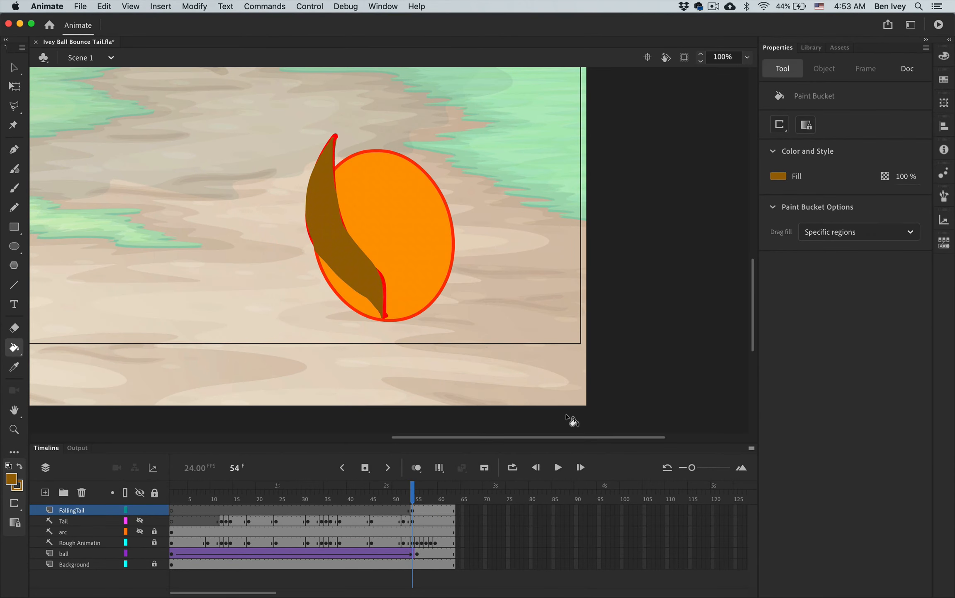
key("period")
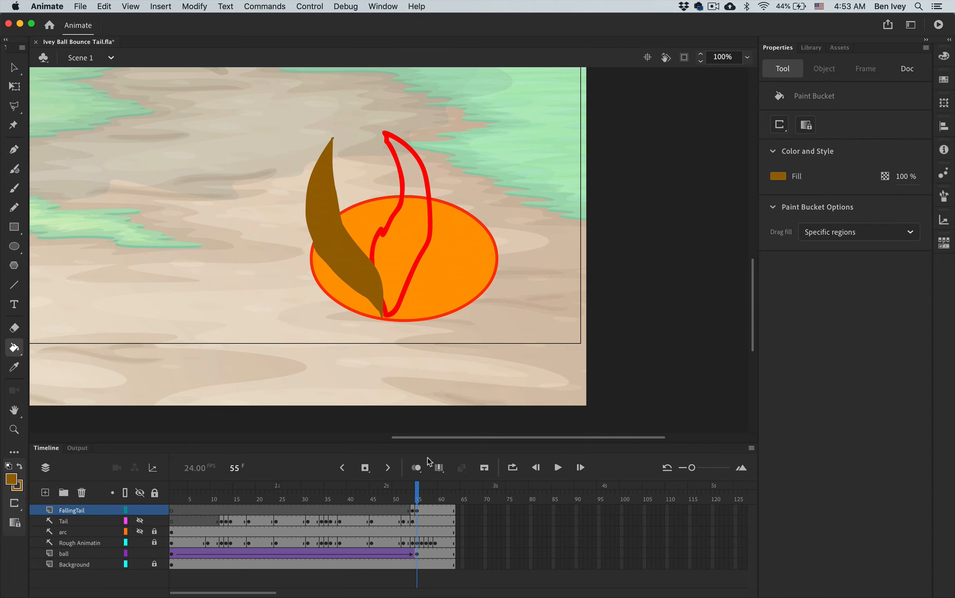
left_click(417, 510)
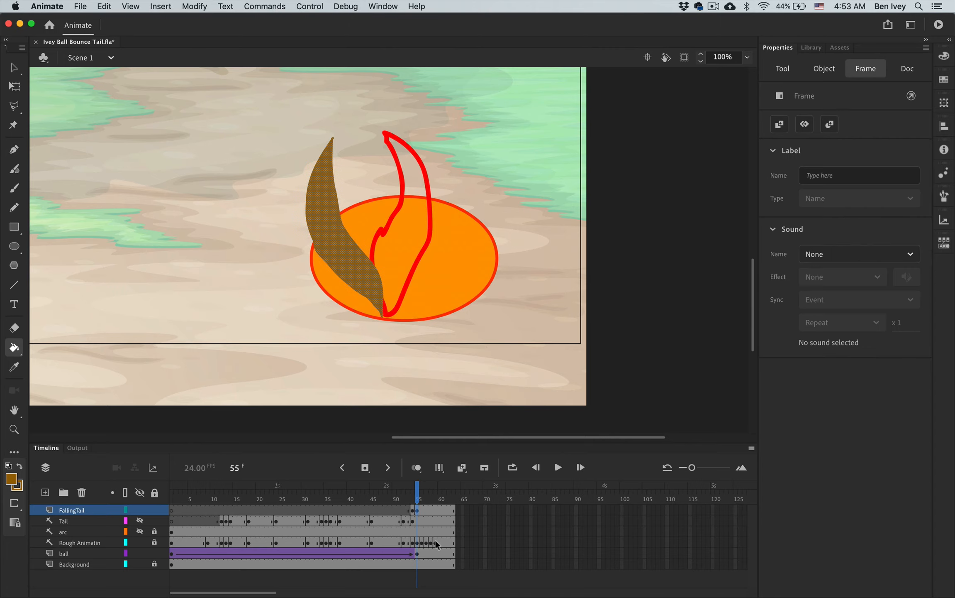
key("Delete")
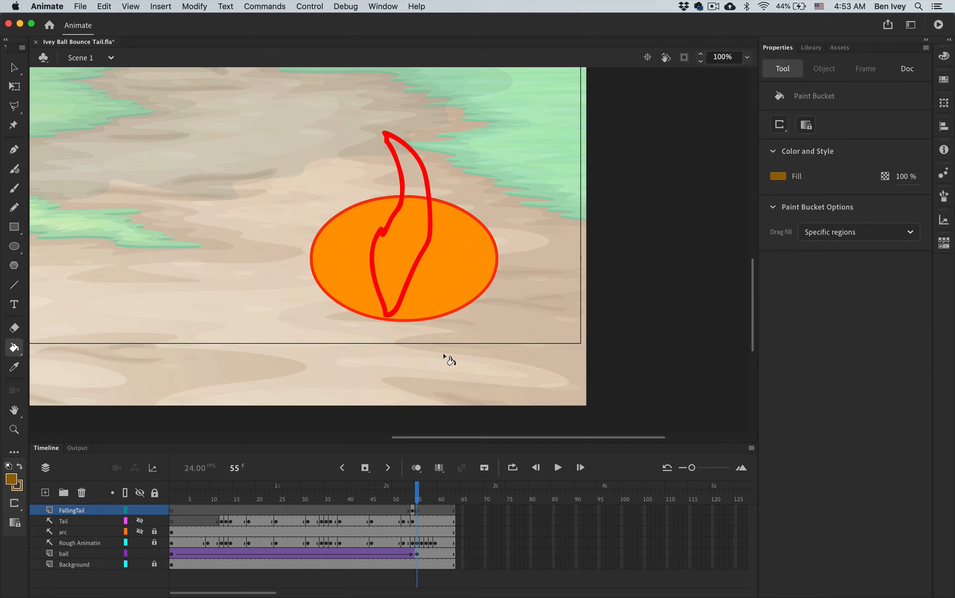
- Trace the rough tail's closed outlines at frames 55 and 56 on the FallingTail layer
key("b")
mouse_move(386, 137)
left_mouse_down()
mouse_move(386, 286)
mouse_move(397, 131)
left_mouse_up()
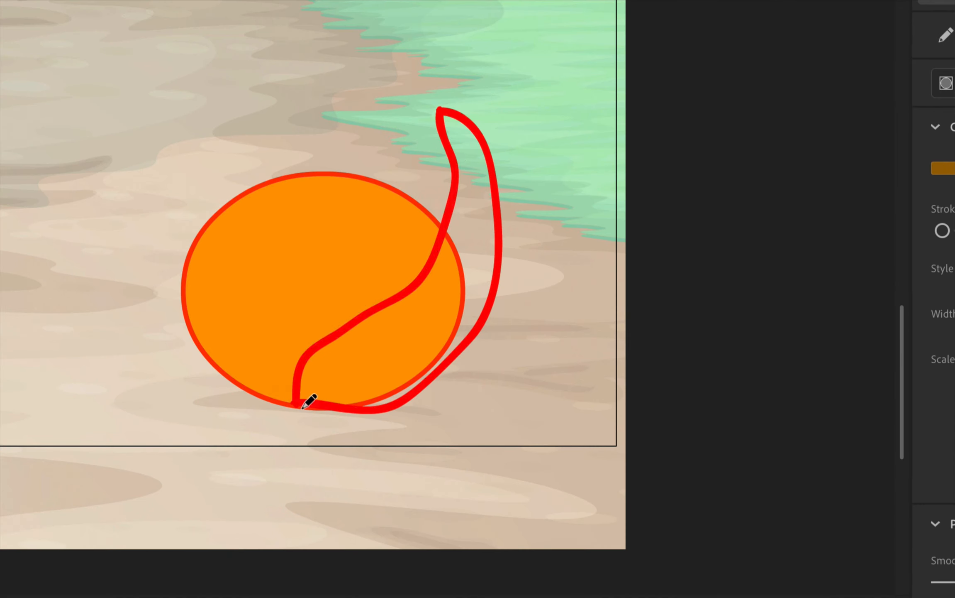
mouse_move(393, 310)
left_mouse_down()
mouse_move(503, 169)
mouse_move(385, 310)
left_mouse_up()
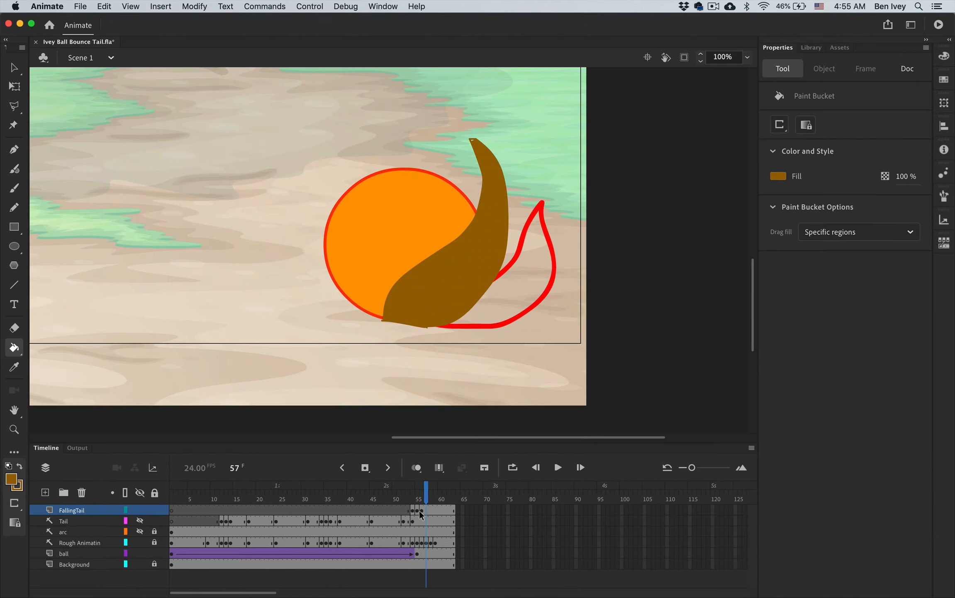
- Trace the rough tail's outline at frame 57 on the FallingTail layer
key("period")
key("b")
mouse_move(385, 313)
left_mouse_down()
mouse_move(480, 277)
mouse_move(467, 319)
left_mouse_up()
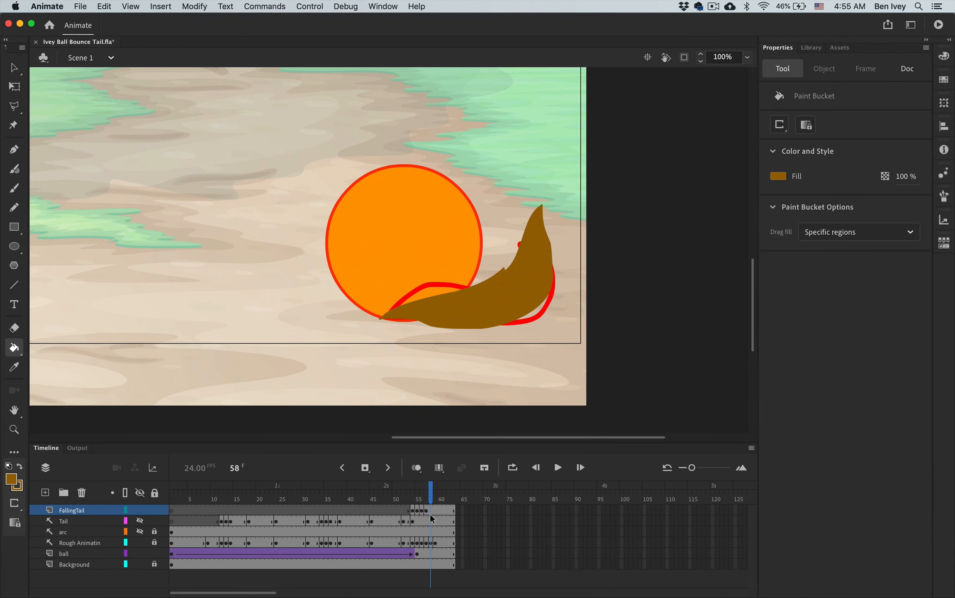
- Trace the rough tail's closed outline at frame 58 with the Pencil and fill it with brown using the Paint Bucket
key("period")
key("y")
key("k")
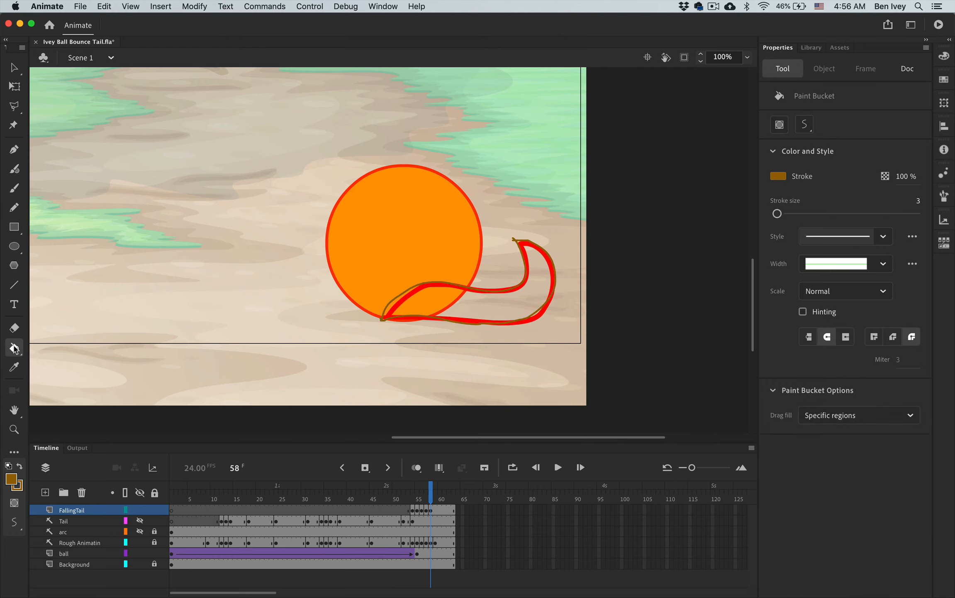
left_click(456, 303)
- Trace the flattened rough tail's outline at frame 59 with the Pencil and fill it with brown
mouse_move(375, 324)
left_mouse_down()
mouse_move(518, 290)
mouse_move(579, 305)
mouse_move(382, 323)
left_mouse_up()
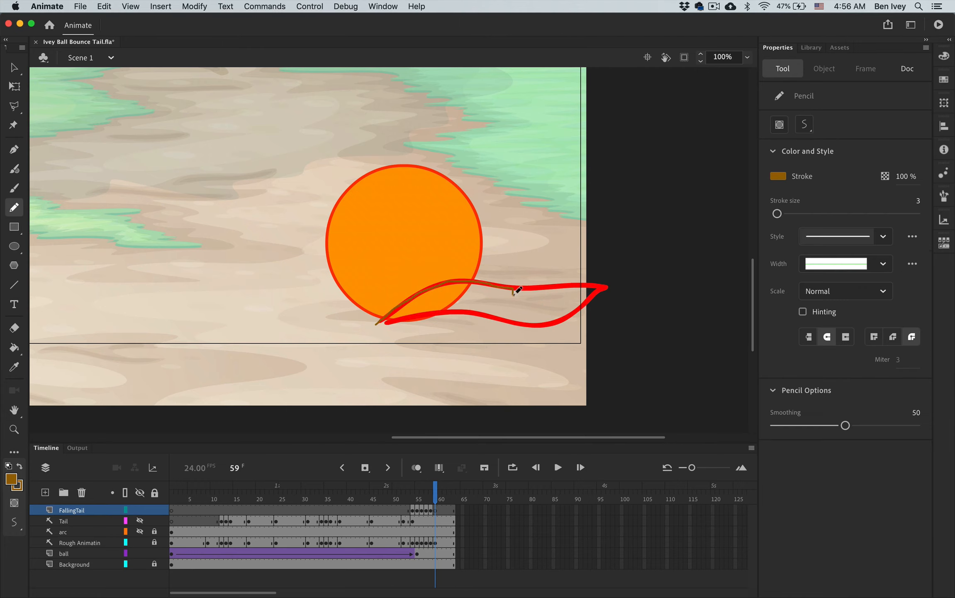
key("k")
left_click(457, 303)
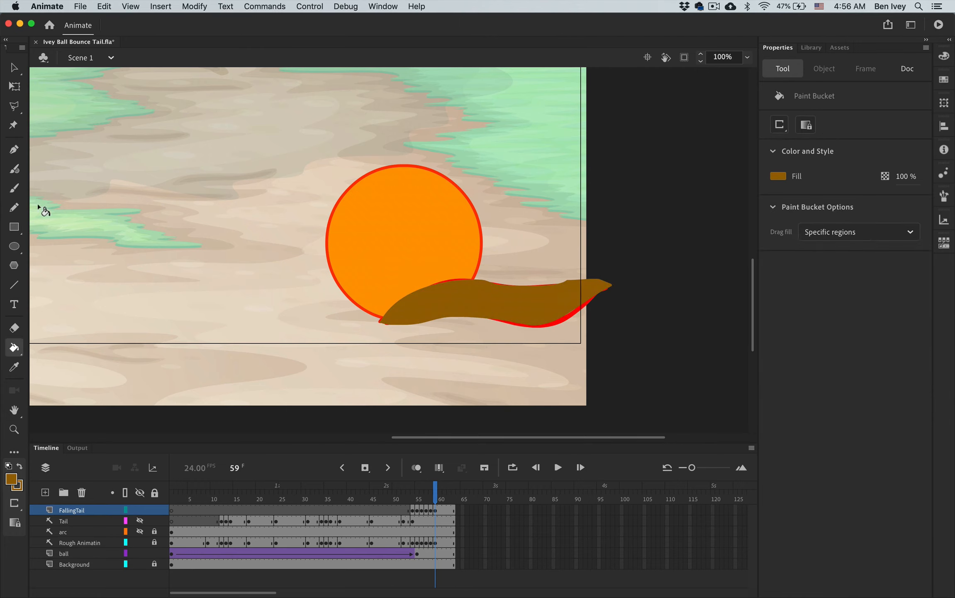
- Smooth the upper edge of the frame 59 tail by erasing the excess brown with the Eraser
key("e")
left_click_drag(607, 279, 562, 279)
left_click_drag(473, 274, 486, 278)
key("v")
key("super+2")
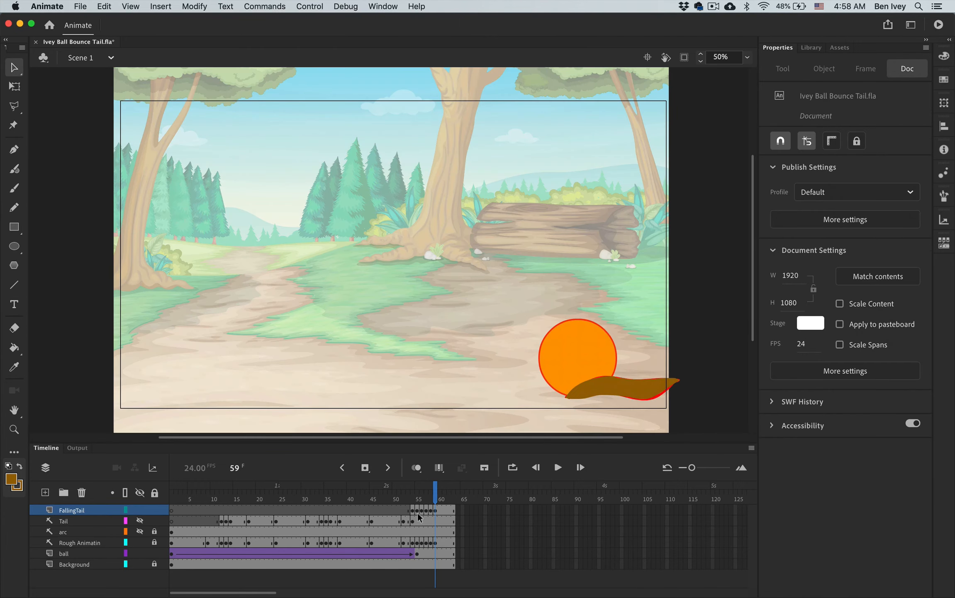
- Hide the rough animation layer, play the finished animation and scrub through the timeline to review the tail's motion
left_click(140, 542)
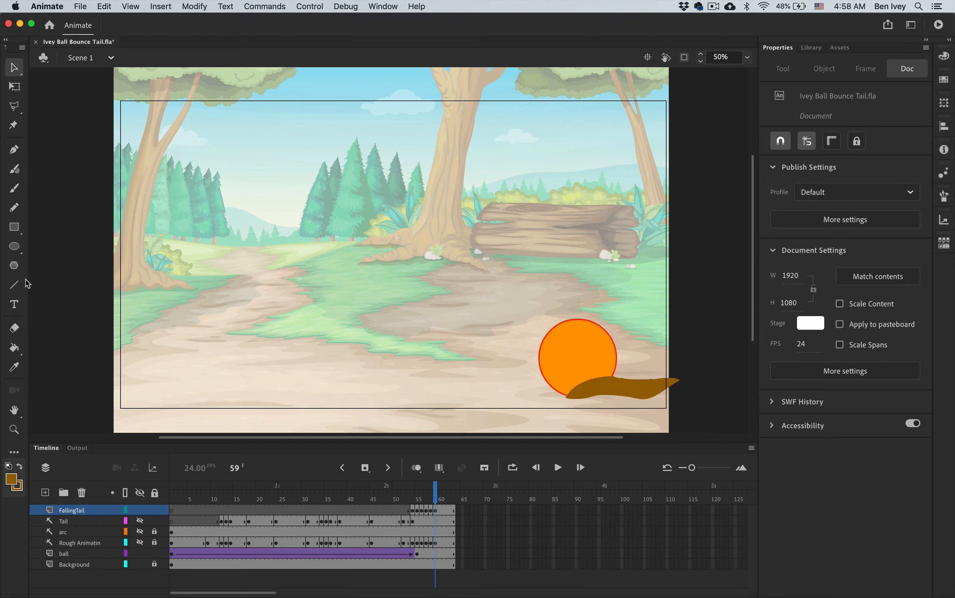
key("Return")
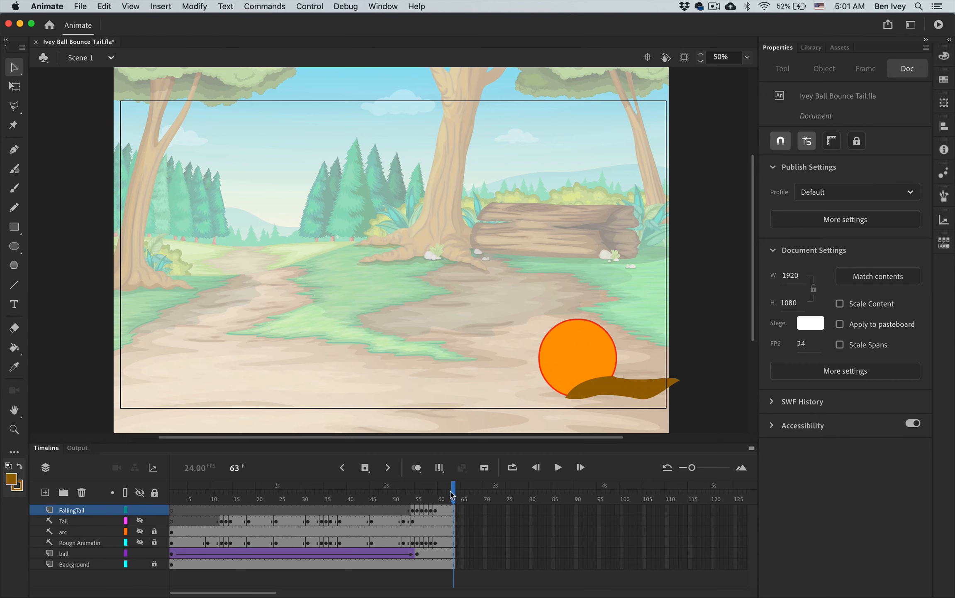
left_click(450, 494)
left_click_drag(450, 495, 222, 496)
left_click_drag(246, 539, 479, 512)
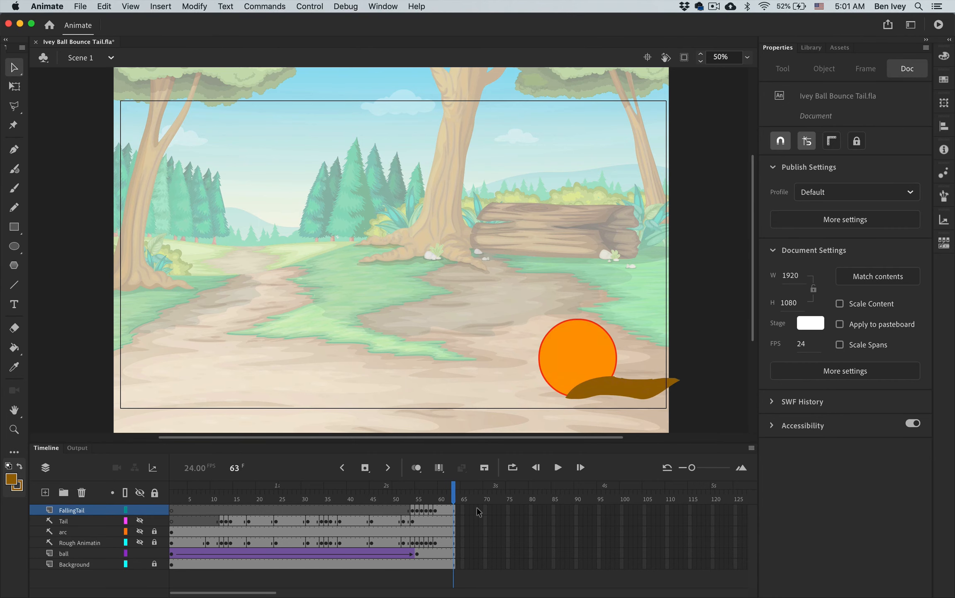
left_click(83, 9)
left_click(104, 105)
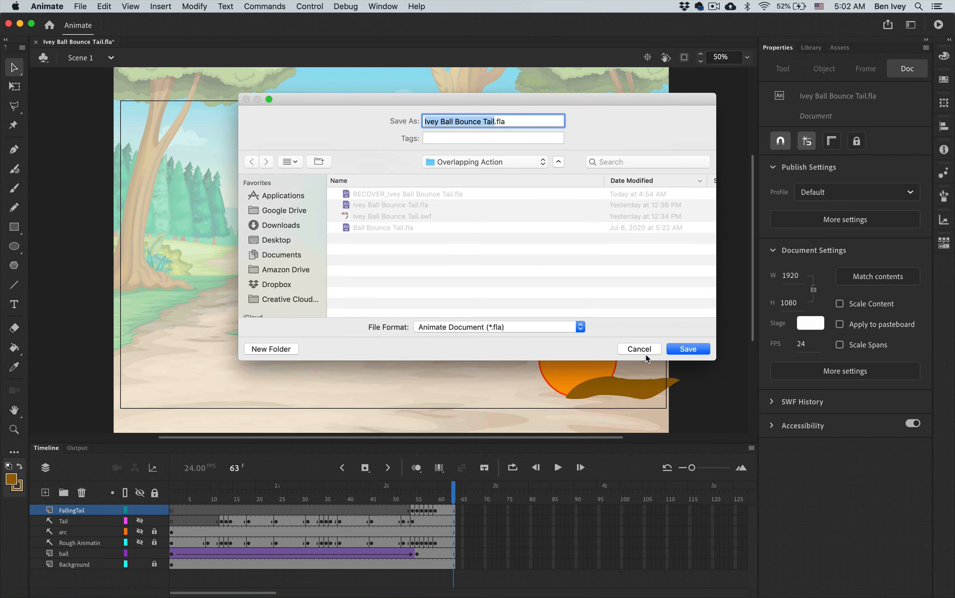
left_click(645, 353)
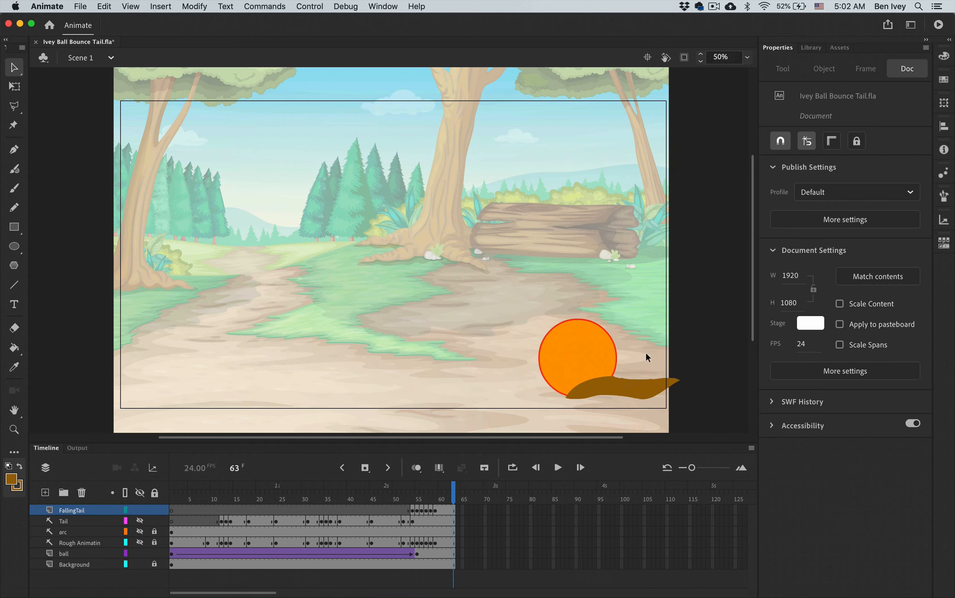